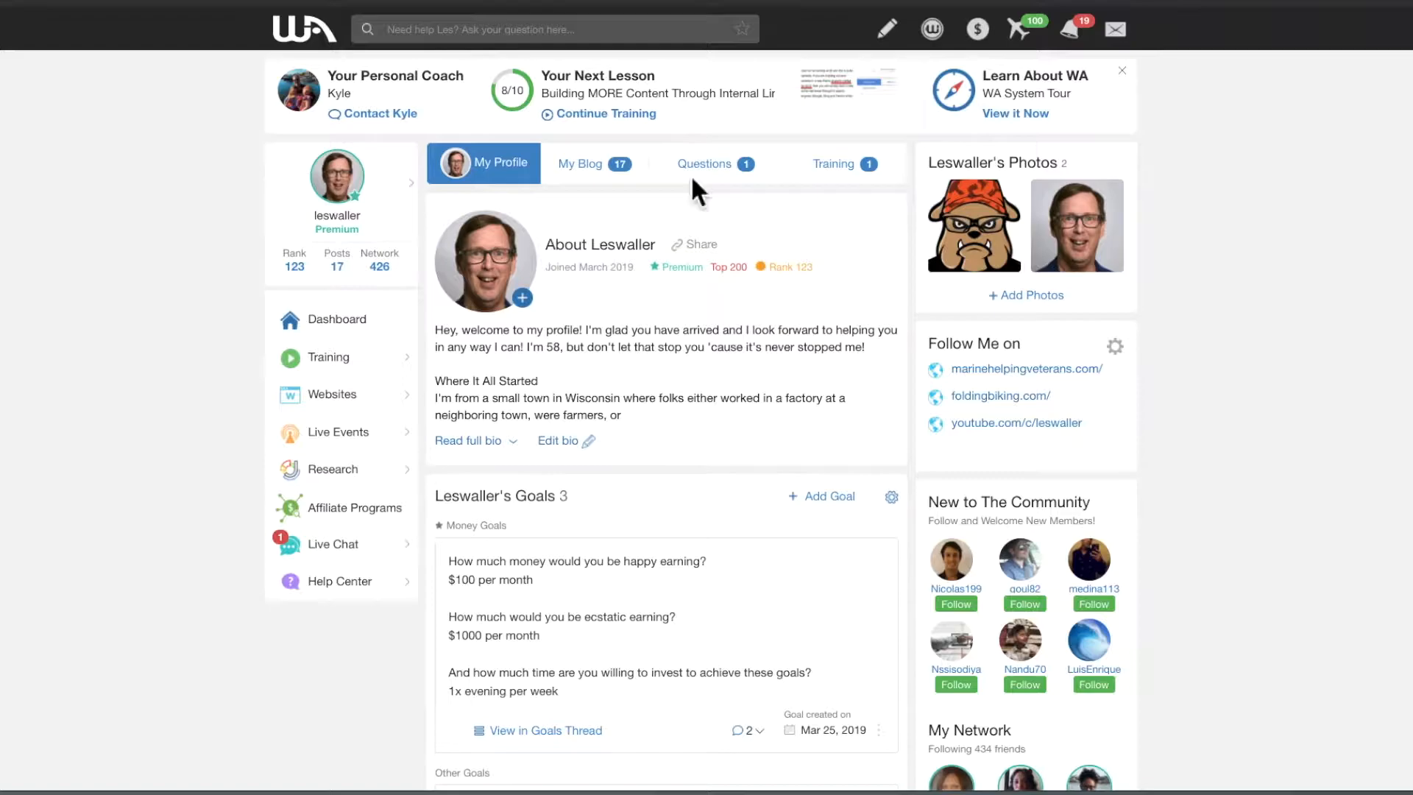
# - Open the Site Content writing platform from the website tools
pyautogui.click(890, 31)
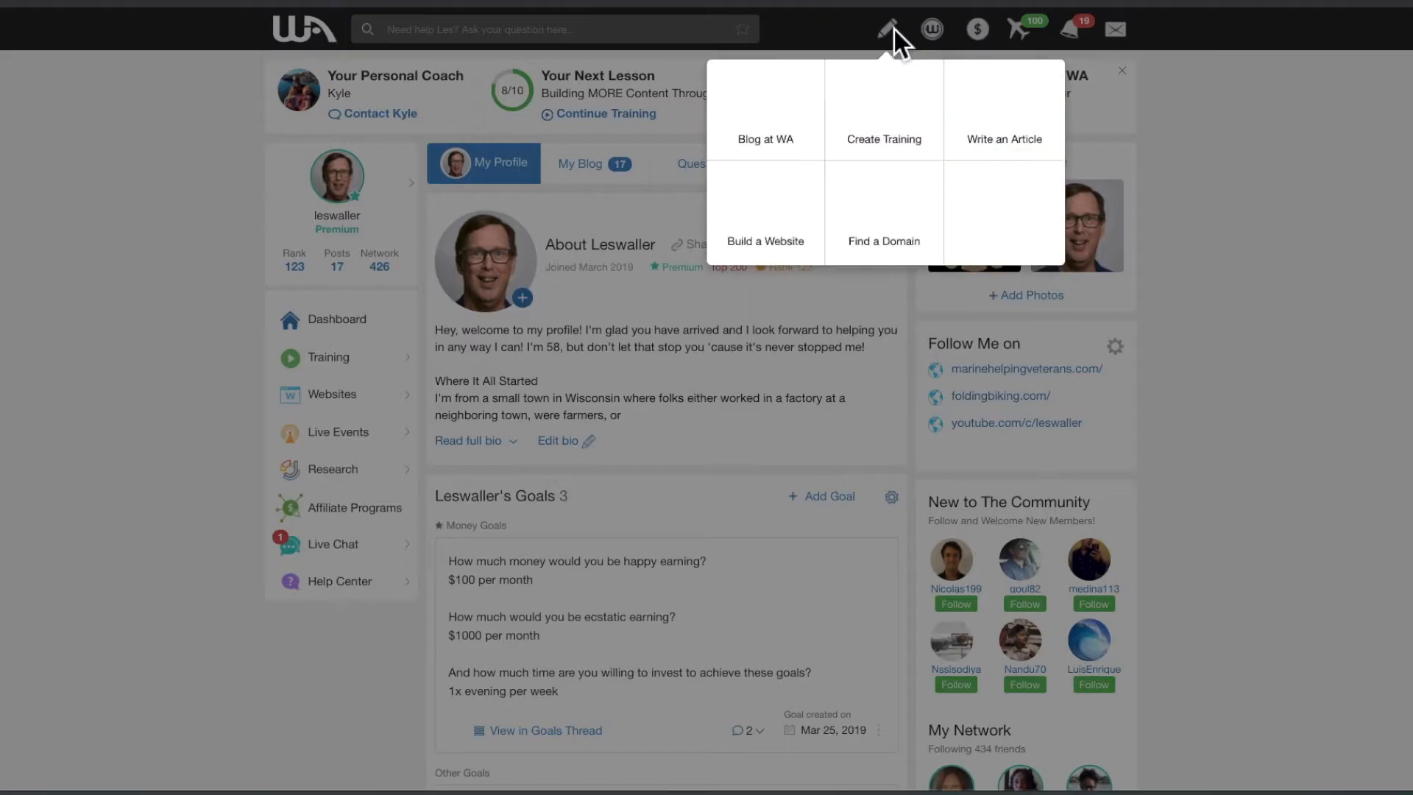
pyautogui.click(1006, 118)
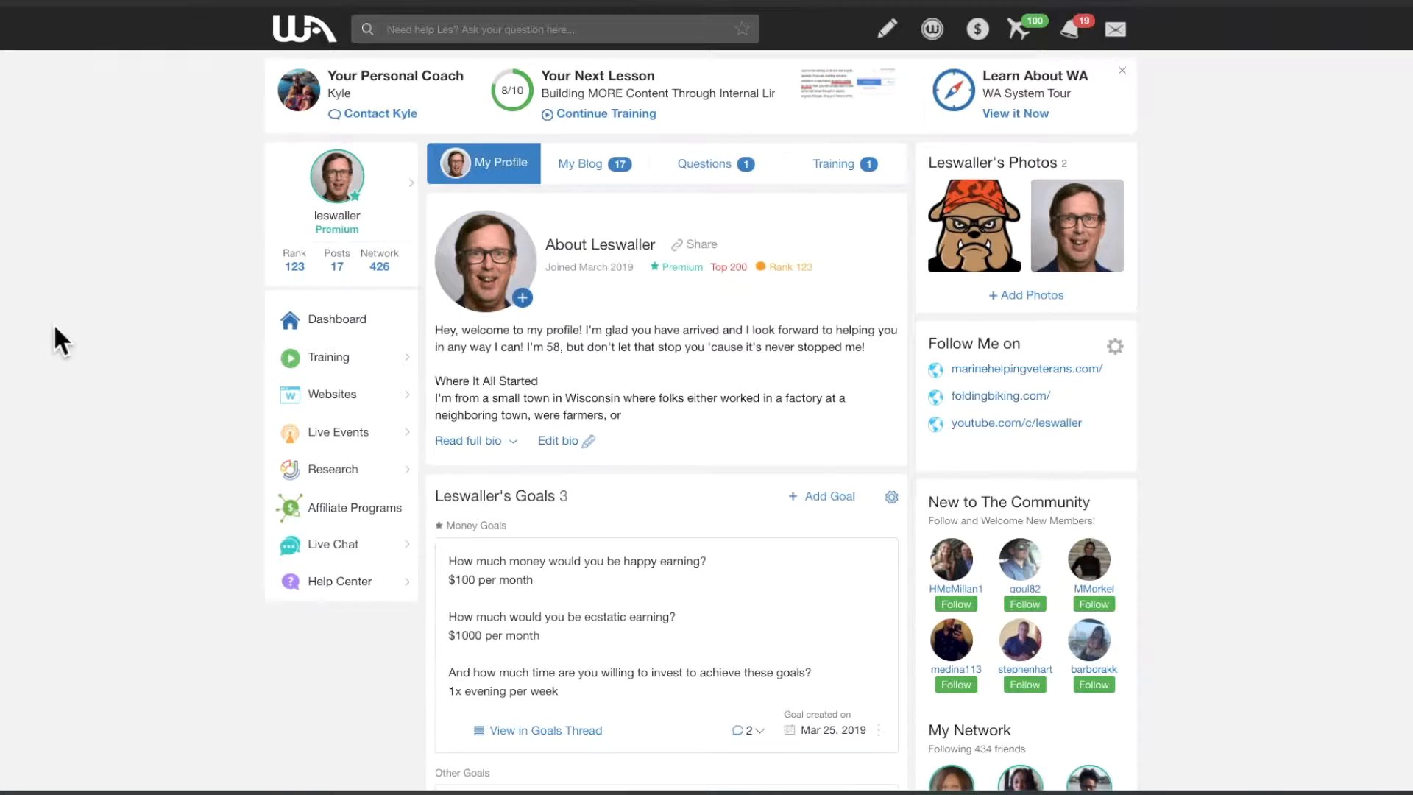
pyautogui.click(342, 398)
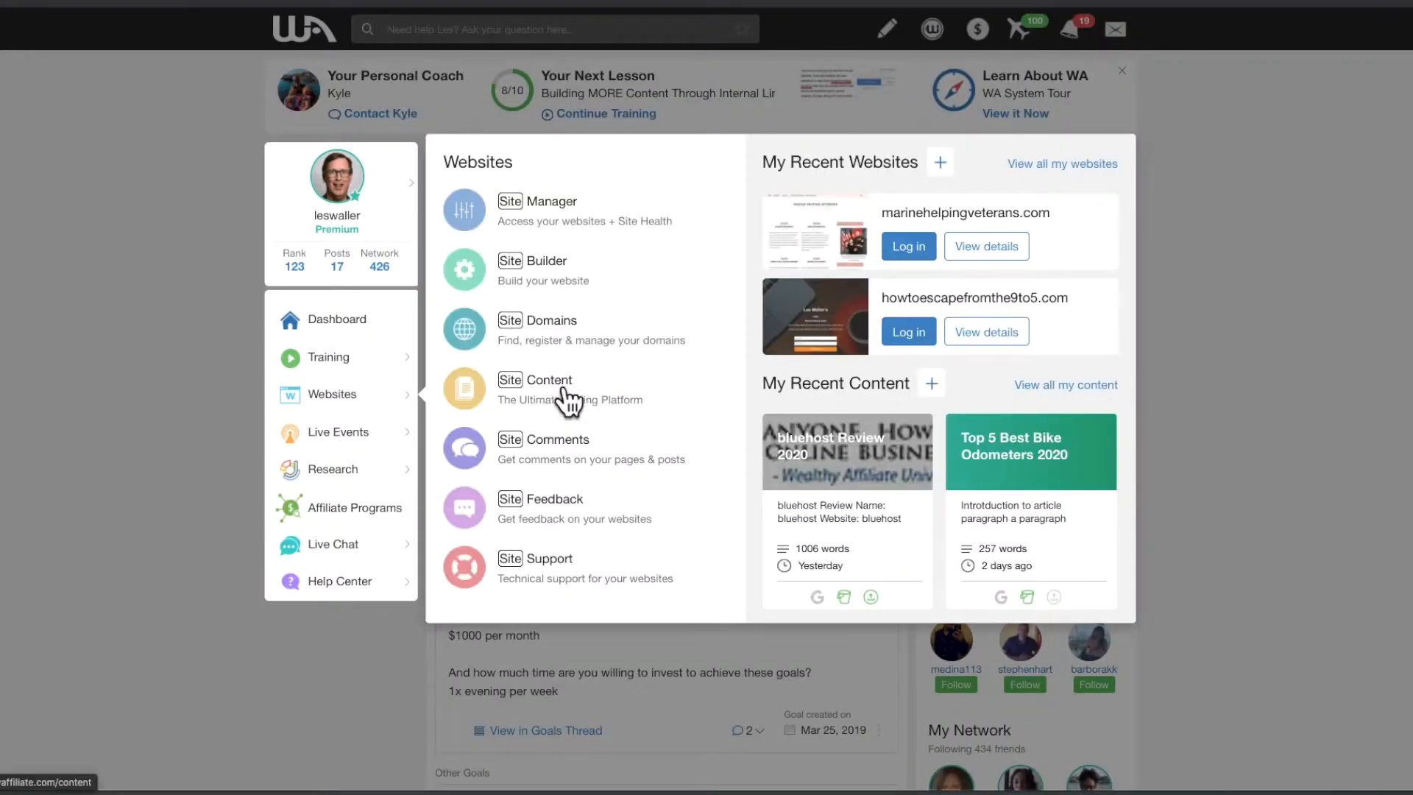
pyautogui.click(564, 391)
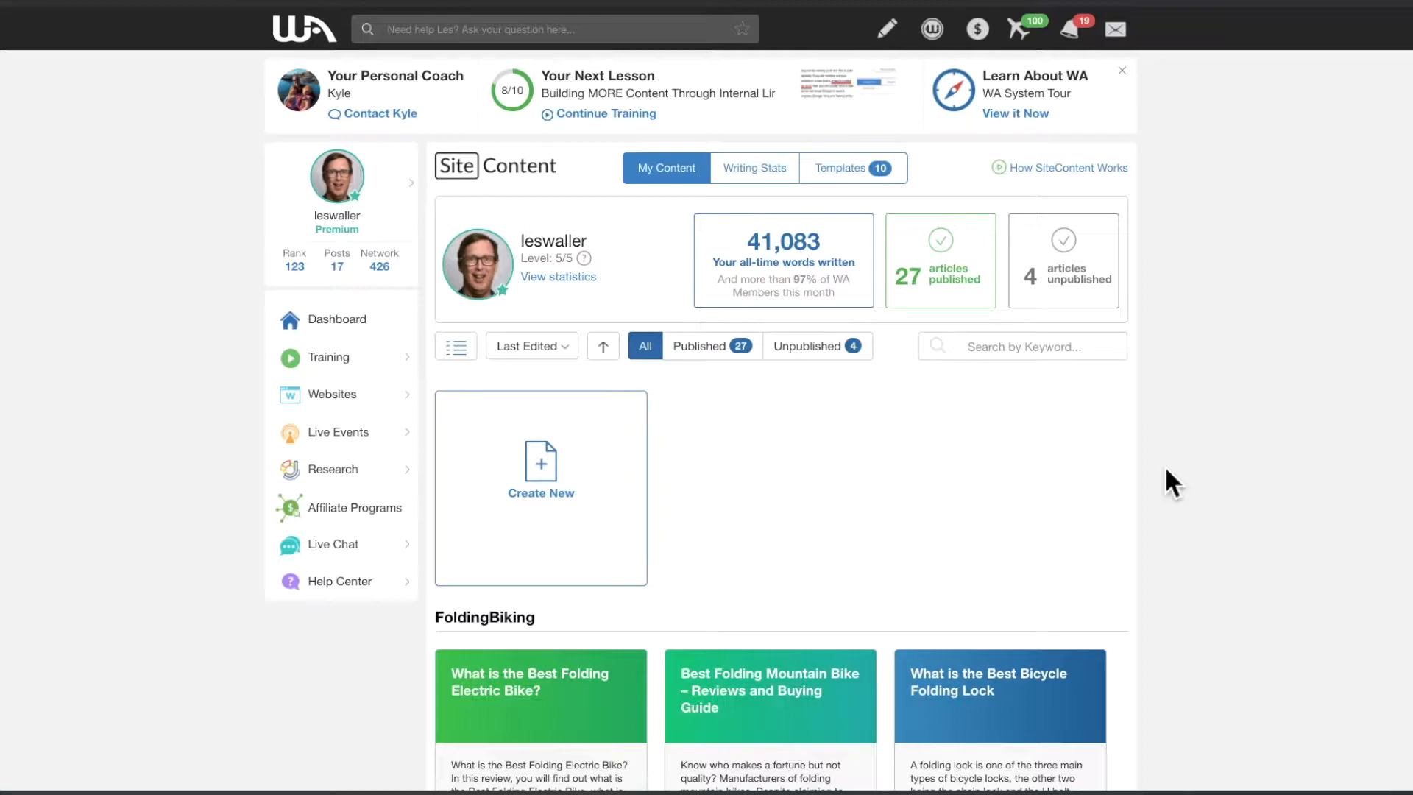
# - Look through the available writing templates, including the custom ones, and return to the content dashboard
pyautogui.click(850, 180)
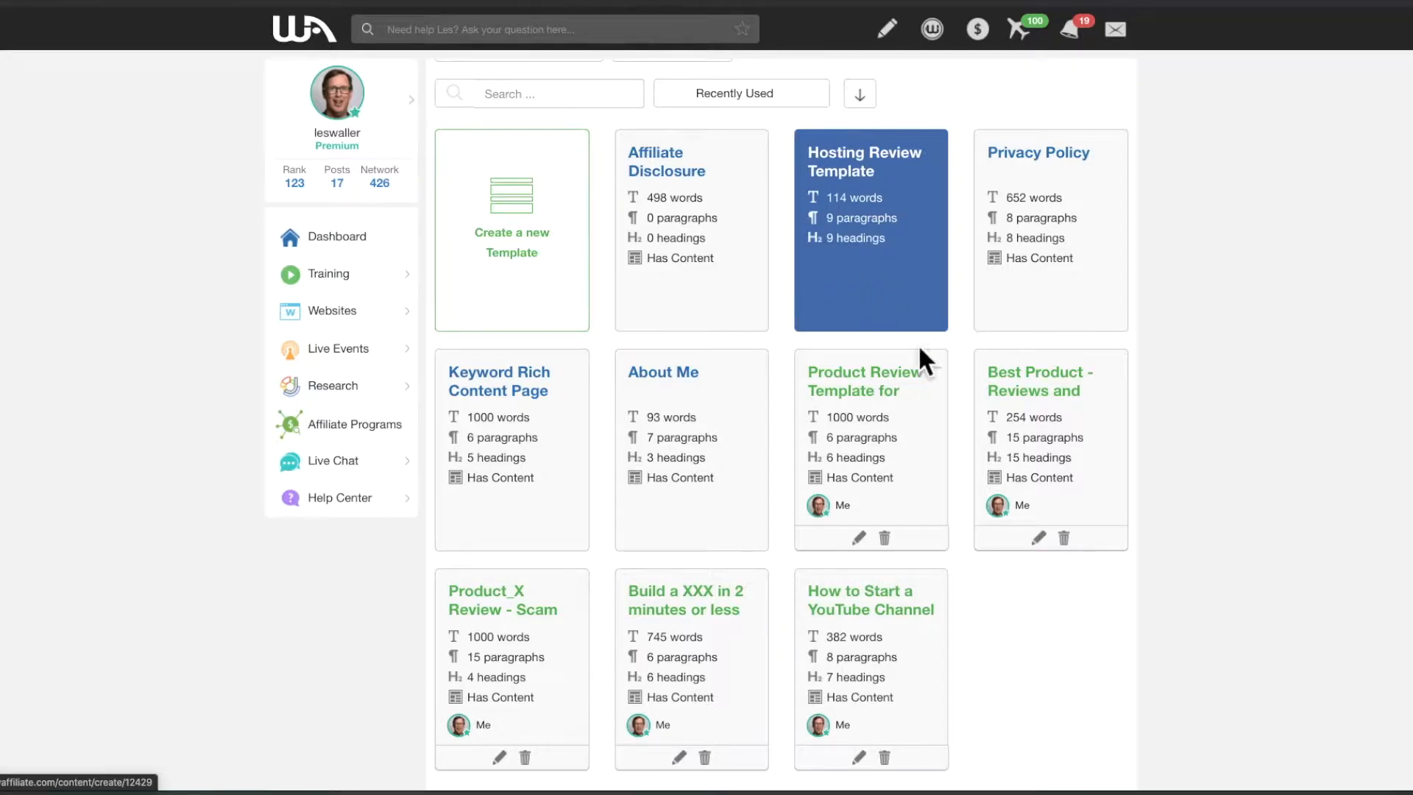
pyautogui.scroll(3, 112, 397)
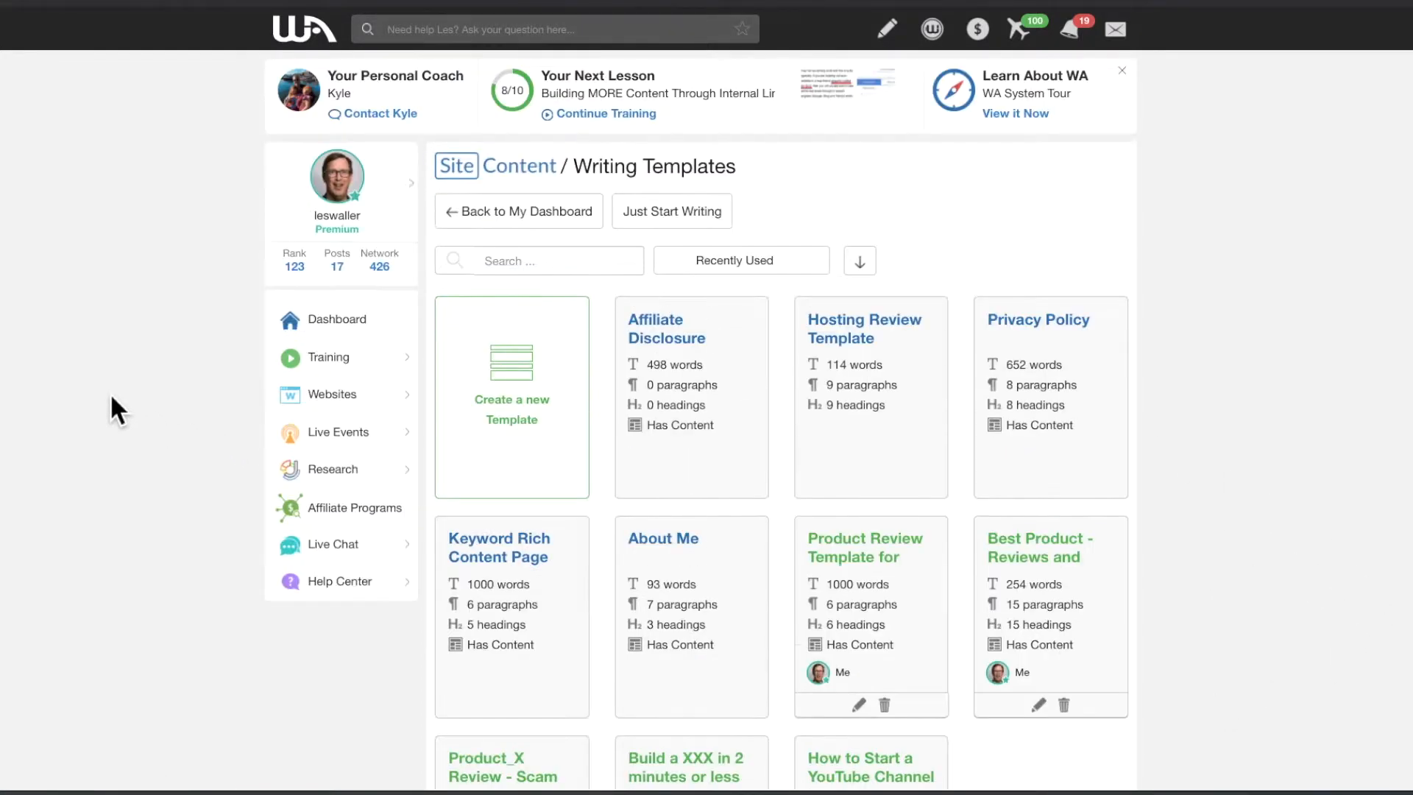
pyautogui.click(508, 213)
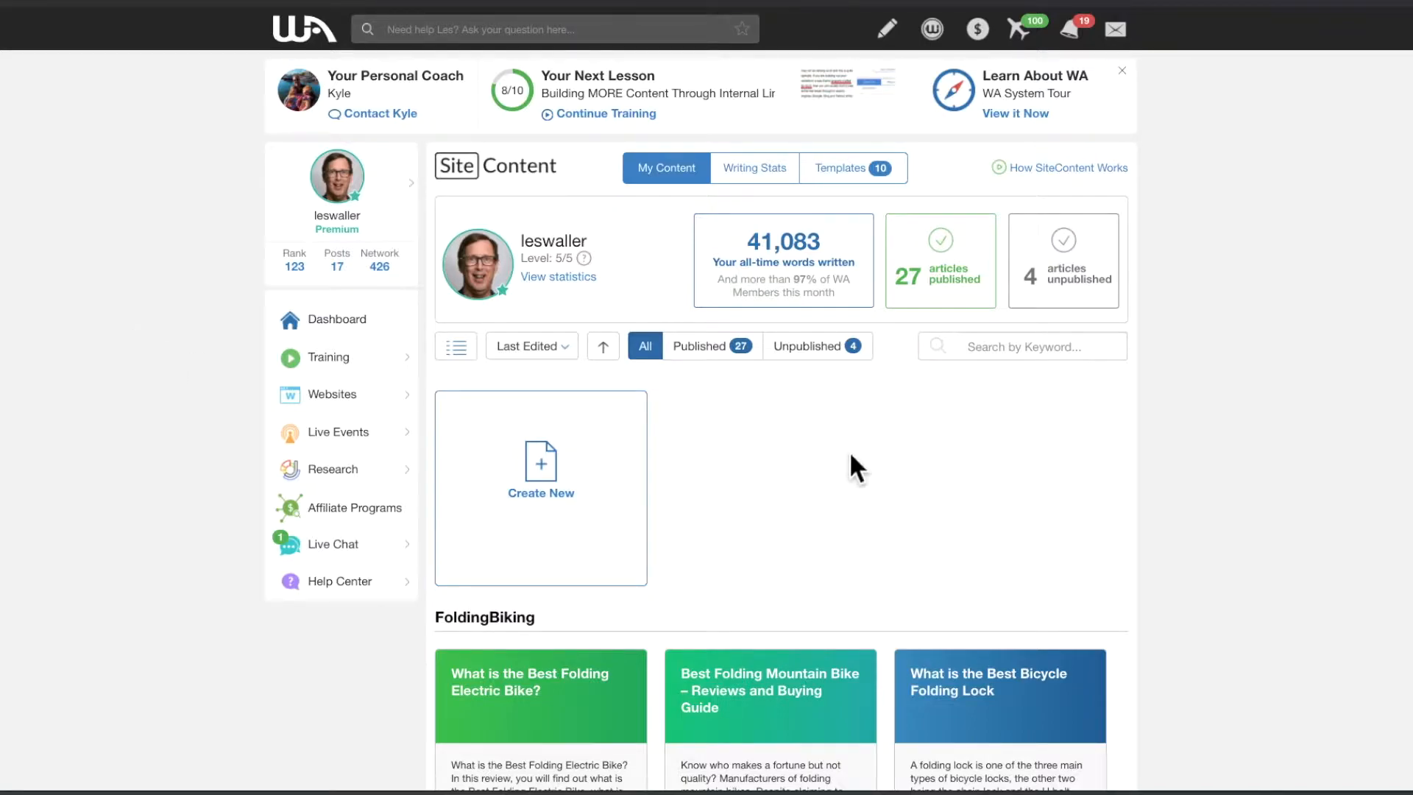
# - Create a new blank article titled "Branding Your Website on Social Profiles: 2020" and repeat the title as the first line of the body
pyautogui.click(529, 482)
pyautogui.click(525, 412)
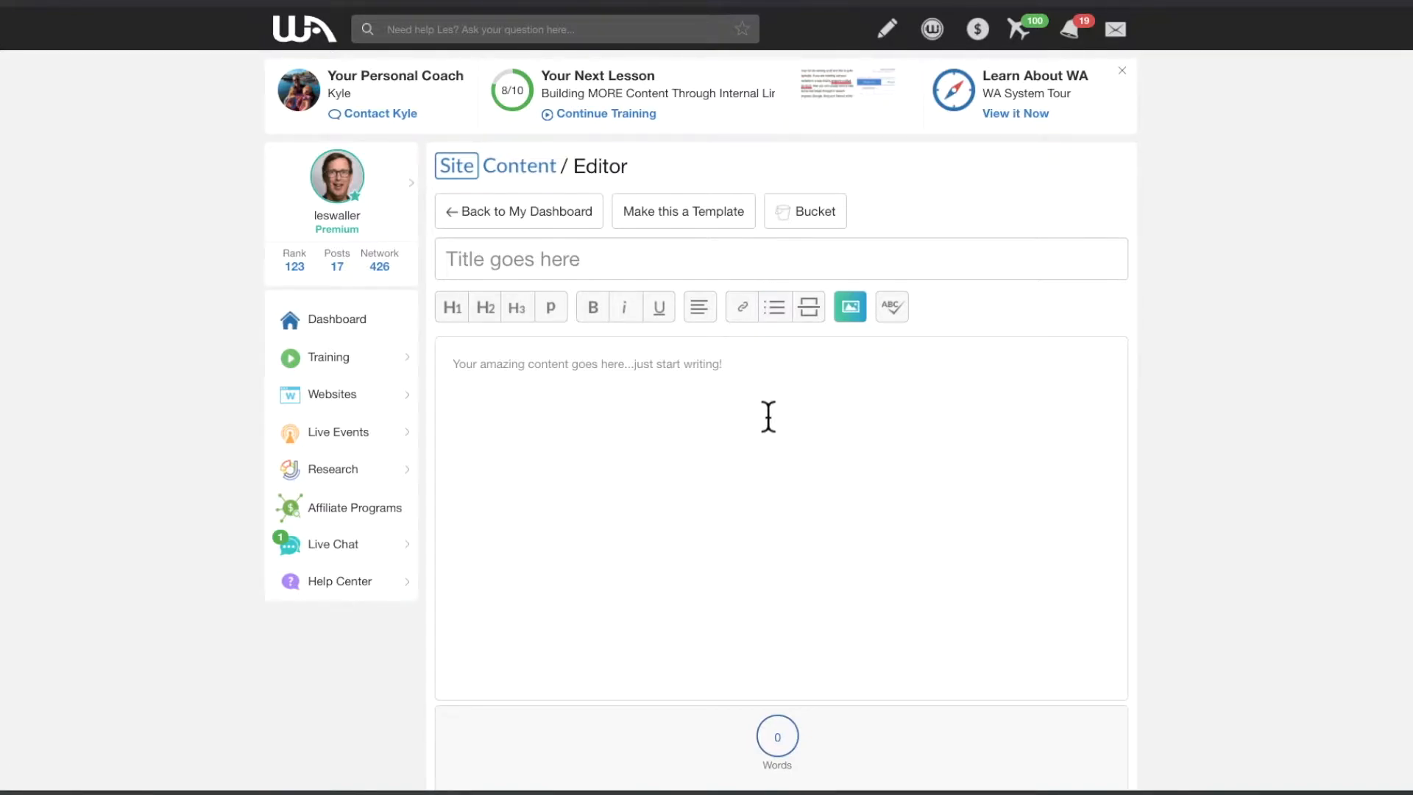
pyautogui.click(622, 272)
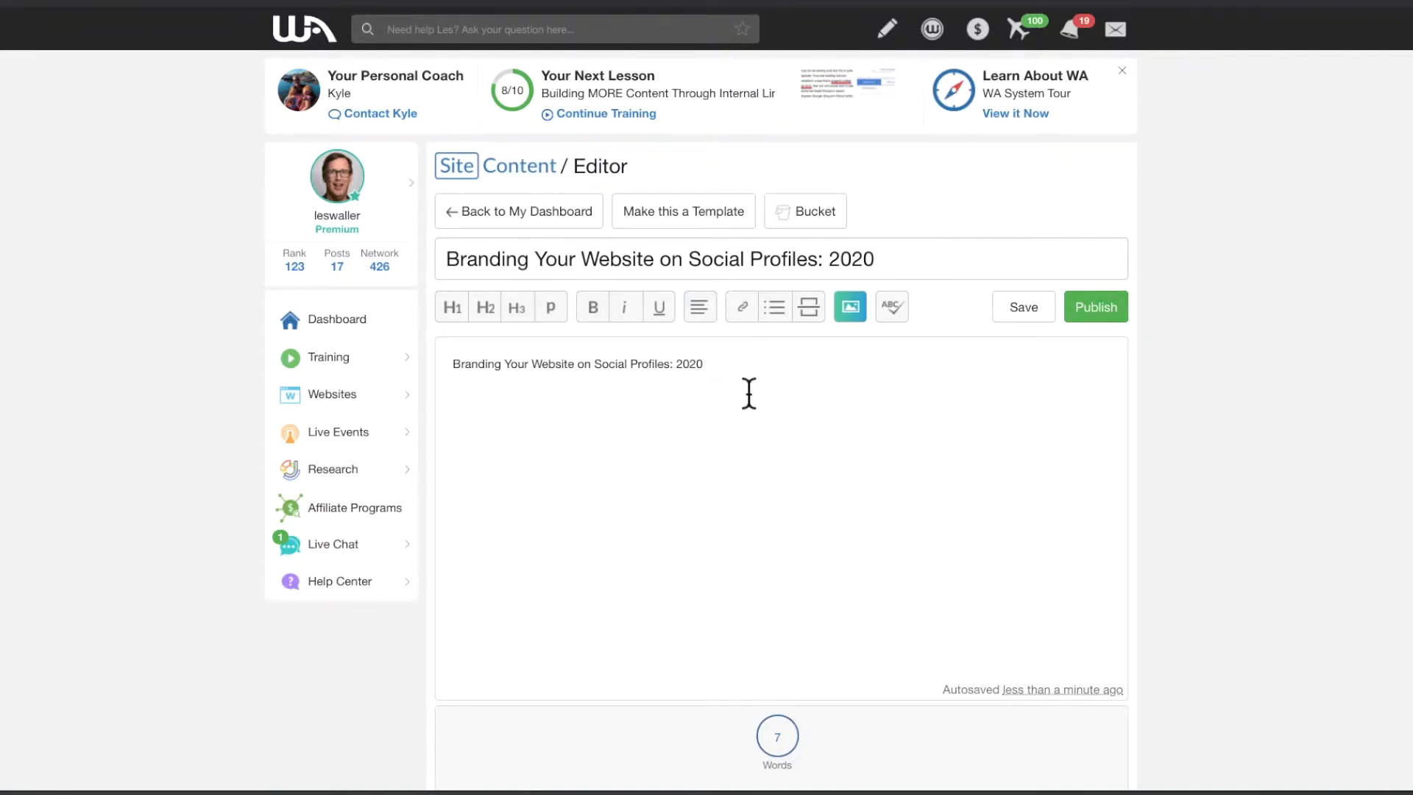
pyautogui.press('Return')
# - Upload the first training screenshot, 01-WA Traini...Friendly.jpg, as an image for the article
pyautogui.click(874, 321)
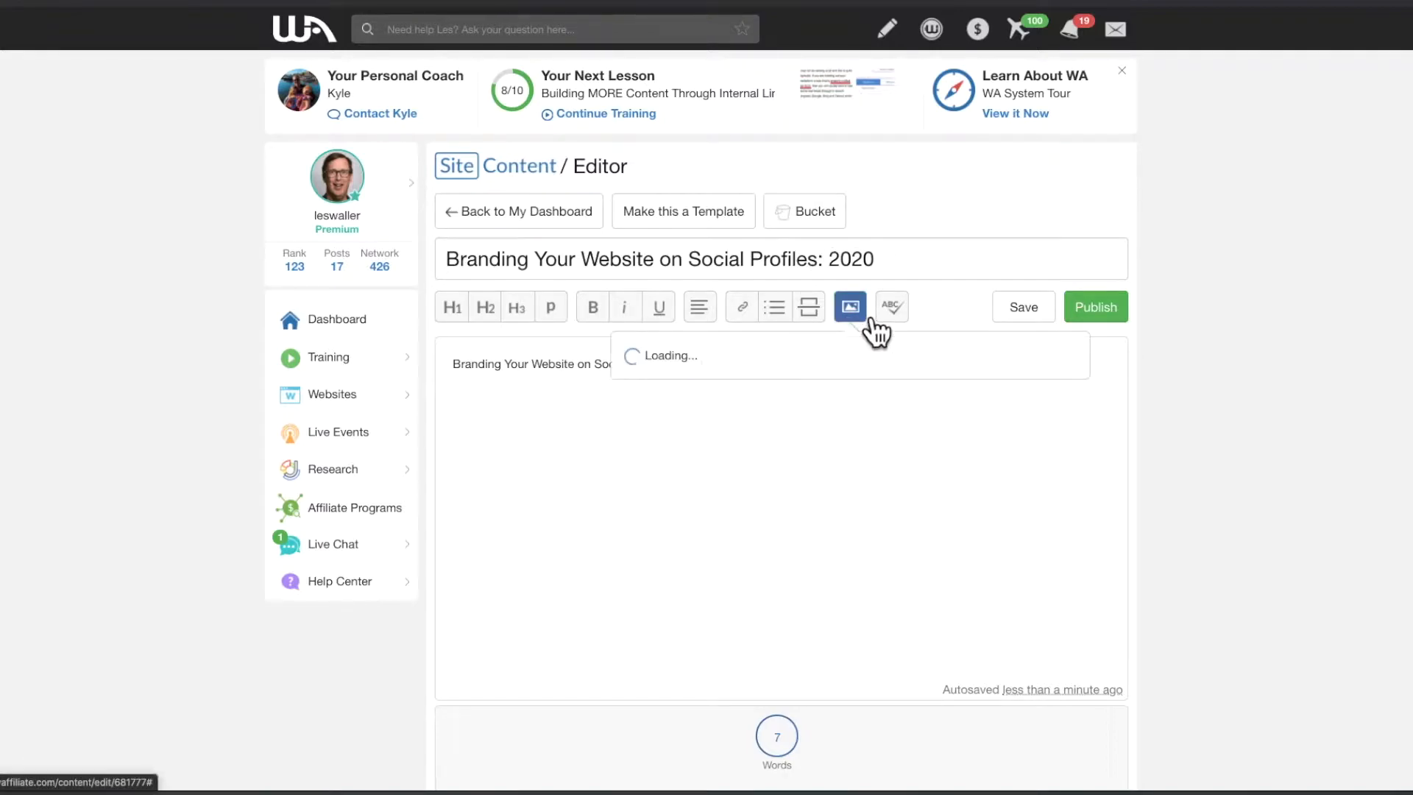
pyautogui.click(931, 433)
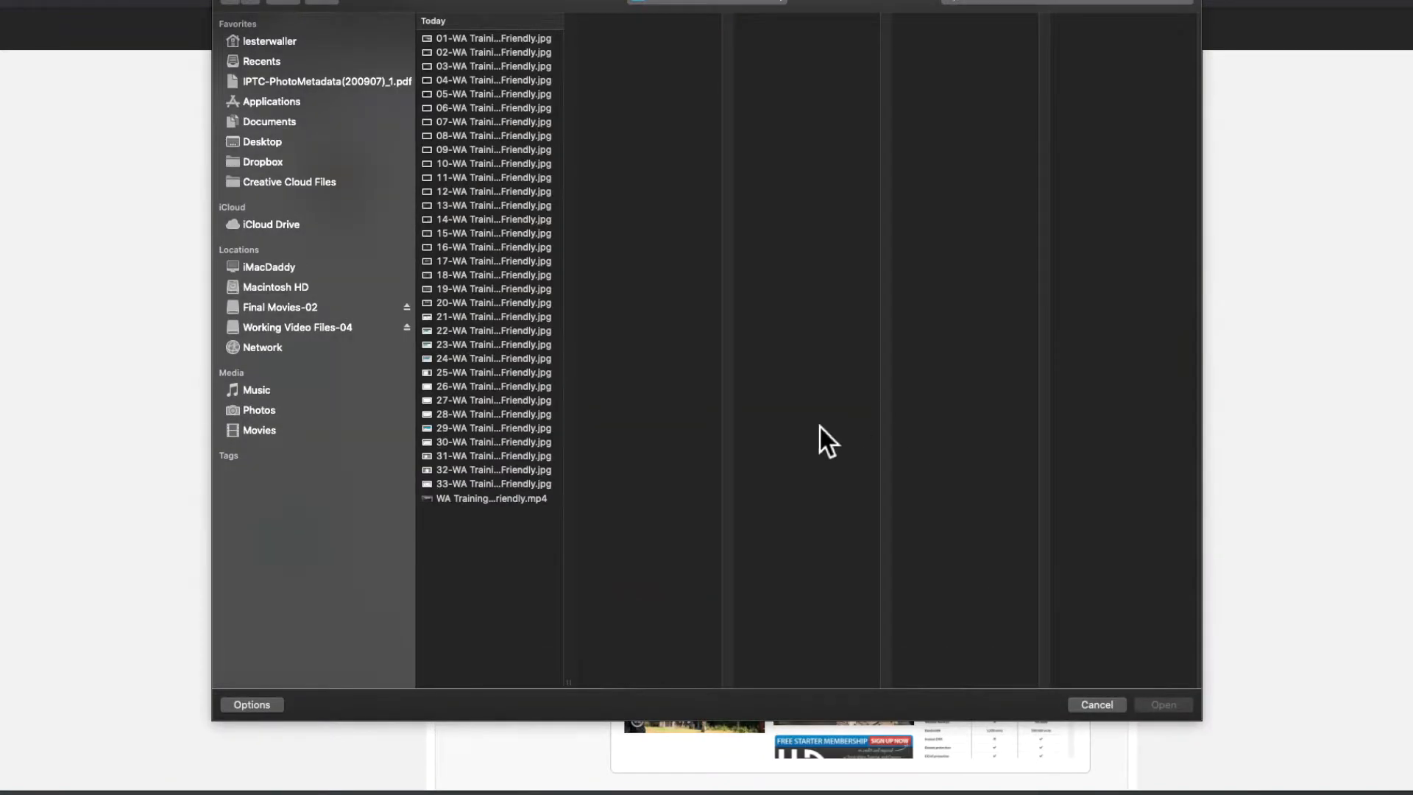
pyautogui.doubleClick(452, 43)
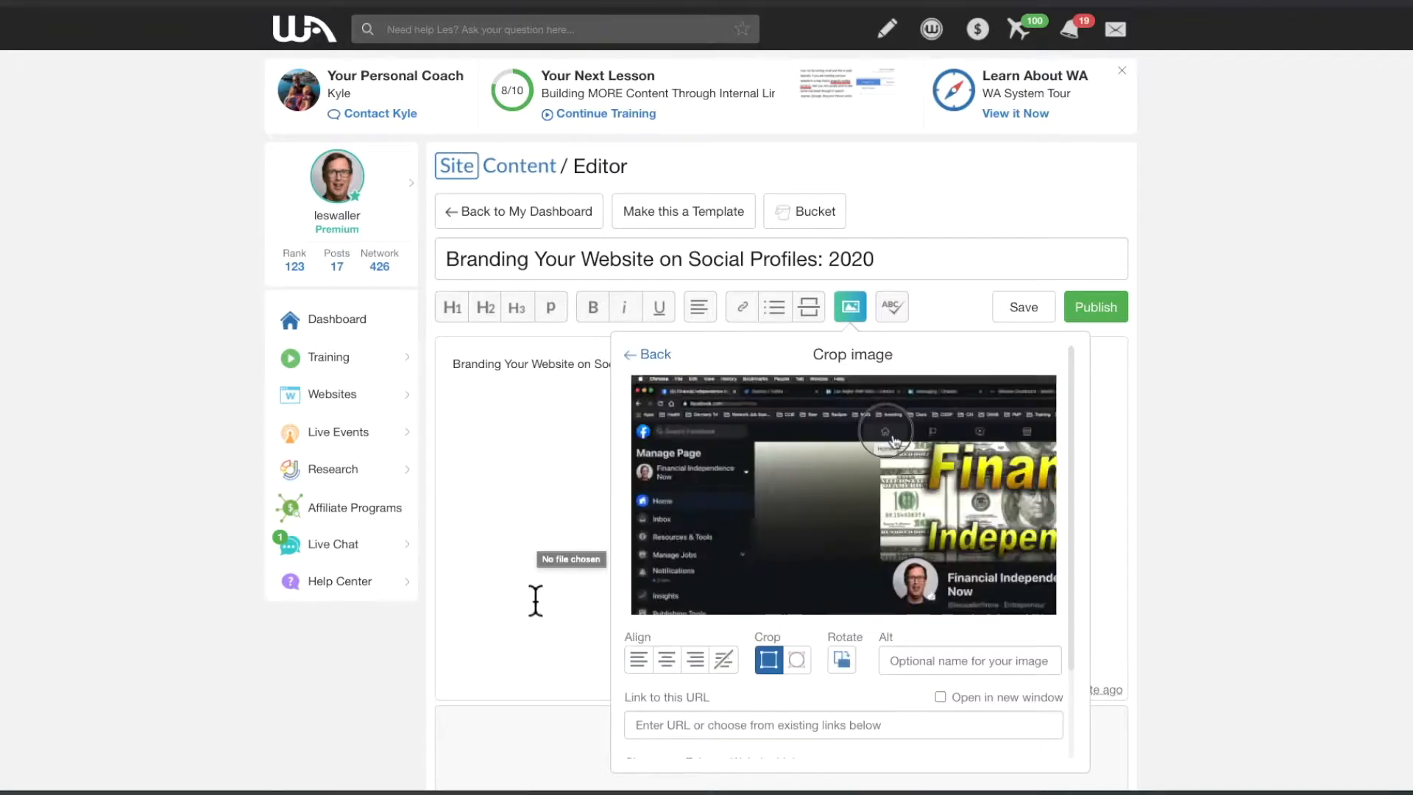
# - Crop the uploaded screenshot to its full width without the lower part, centre it, and insert it below the title line
pyautogui.moveTo(932, 581); pyautogui.dragTo(1058, 621)
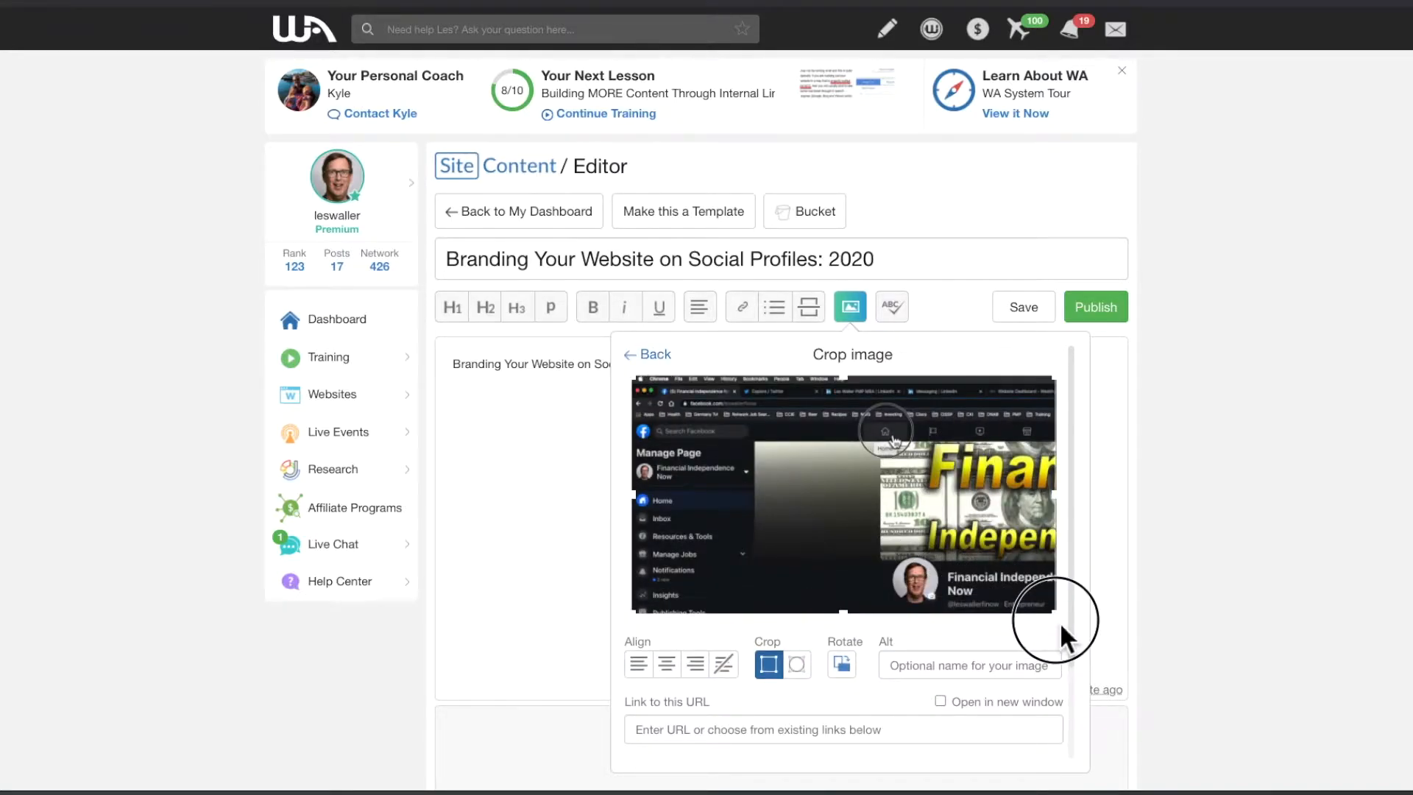
pyautogui.scroll(-2, 1058, 621)
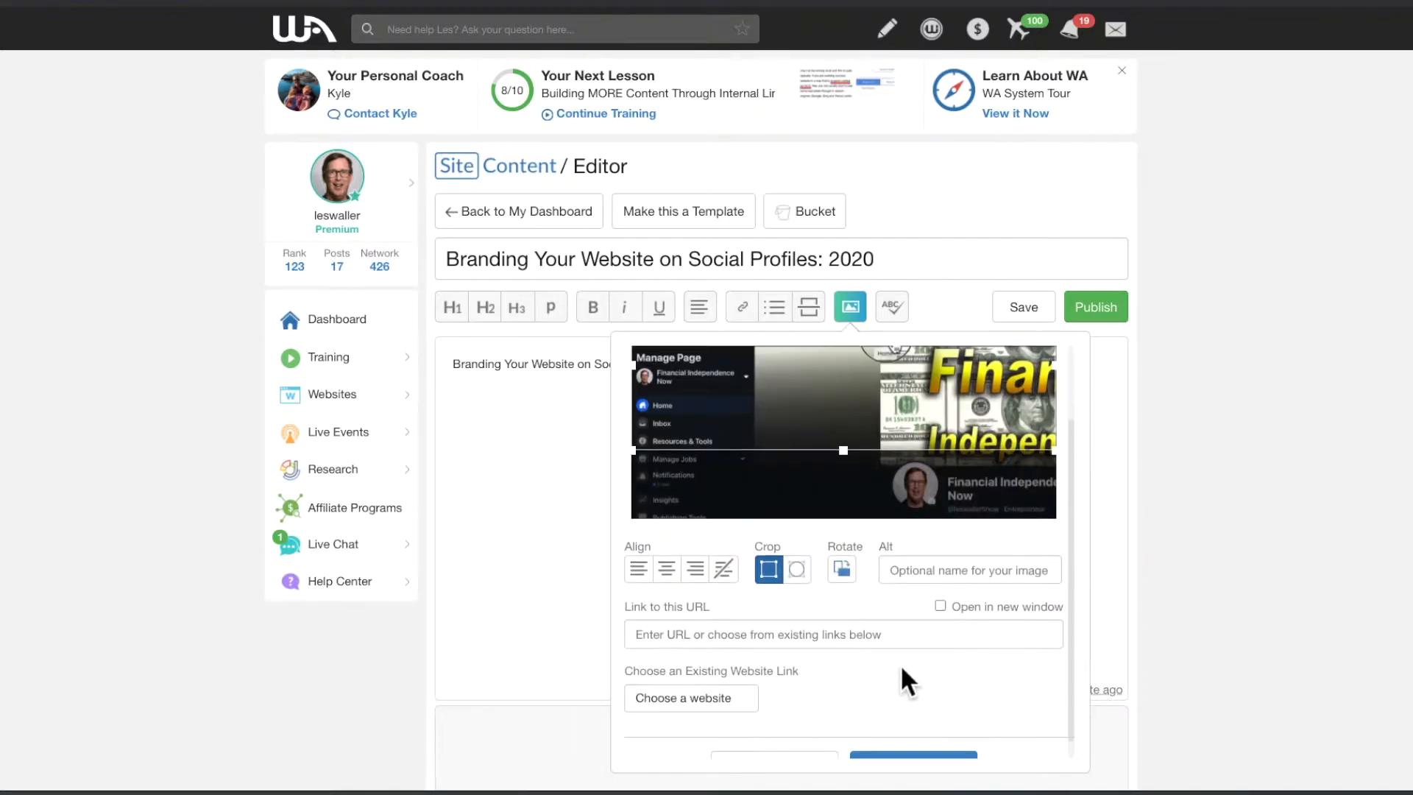
pyautogui.click(666, 568)
pyautogui.scroll(-1, 957, 729)
pyautogui.click(923, 755)
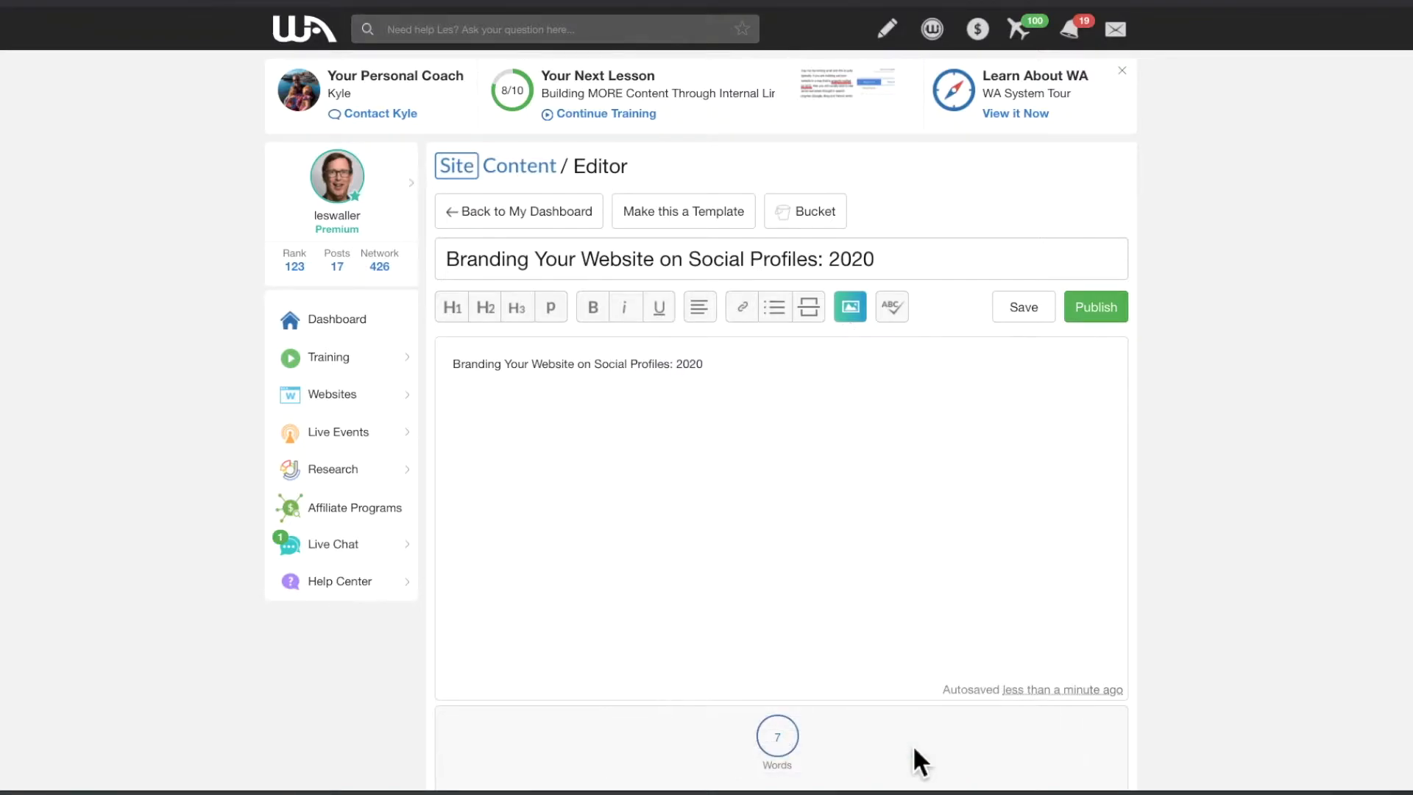
pyautogui.scroll(-2, 914, 757)
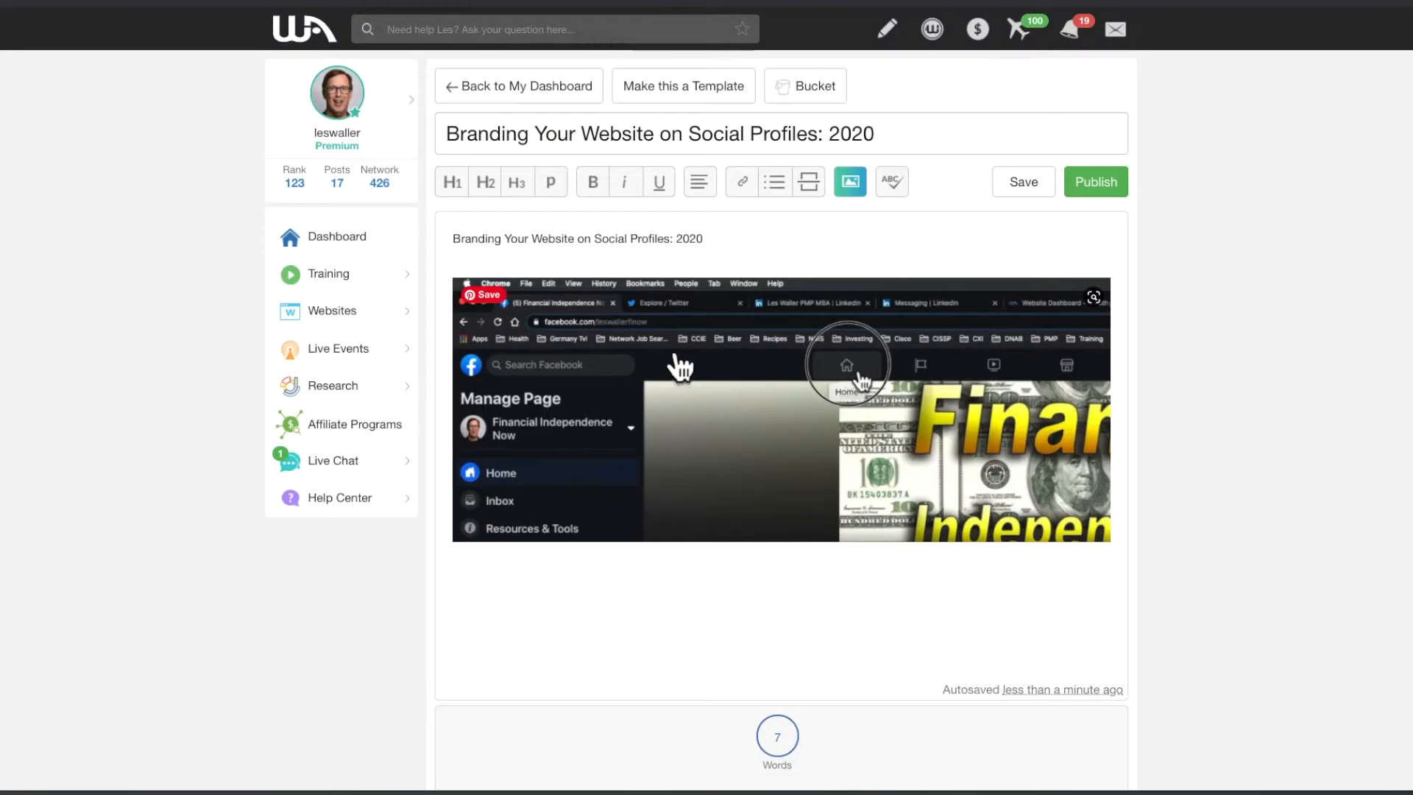
# - Format the title line in the article body as a centred H2 heading
pyautogui.tripleClick(615, 238)
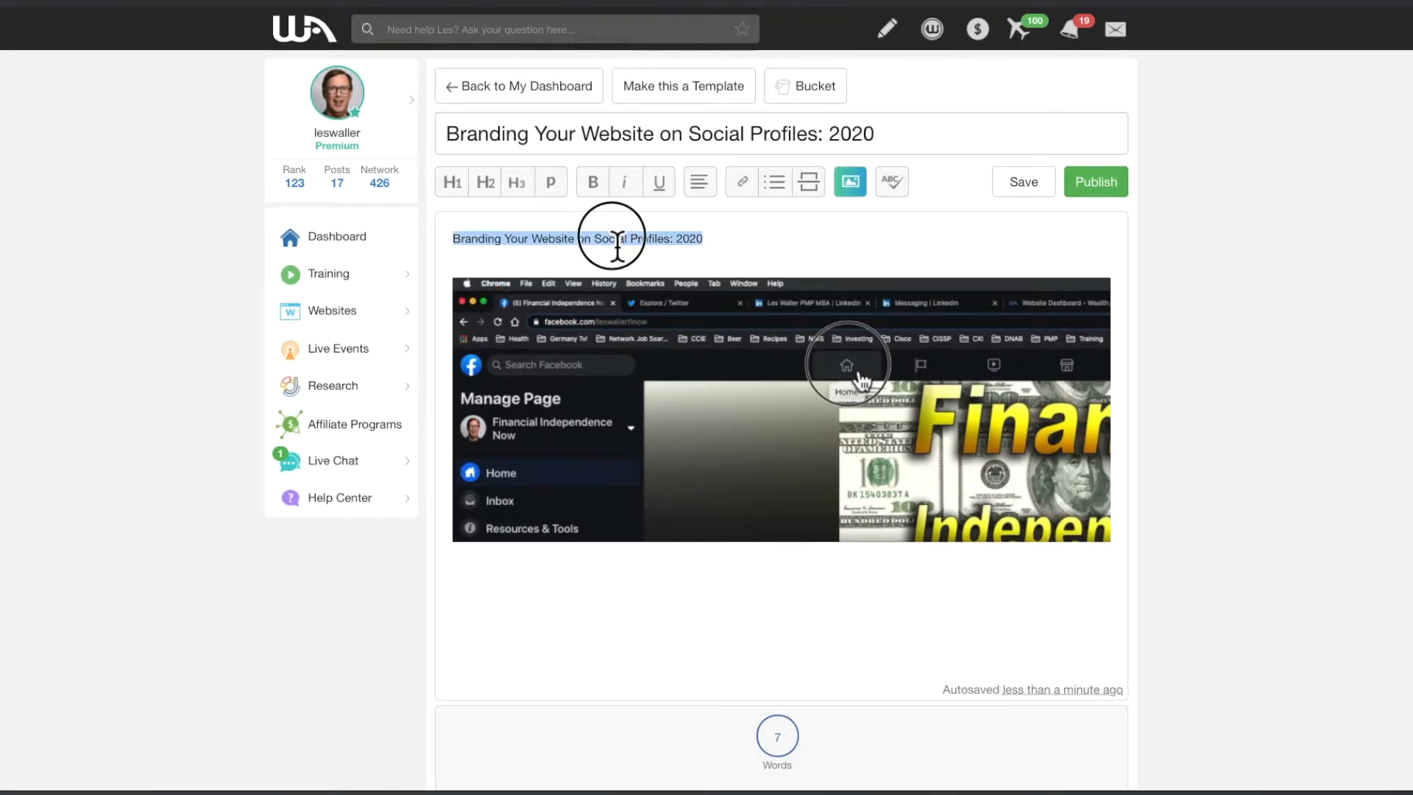
pyautogui.click(700, 192)
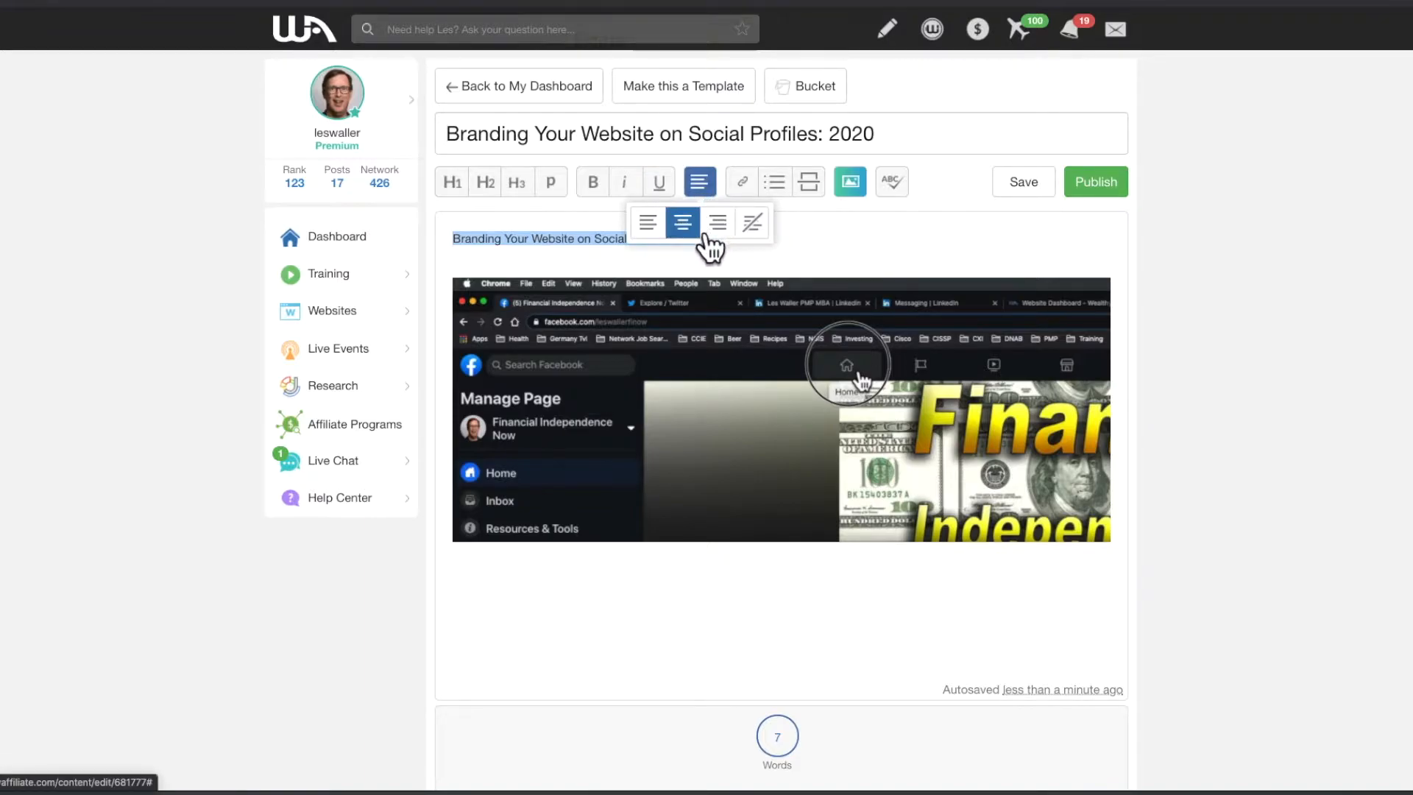
pyautogui.click(681, 222)
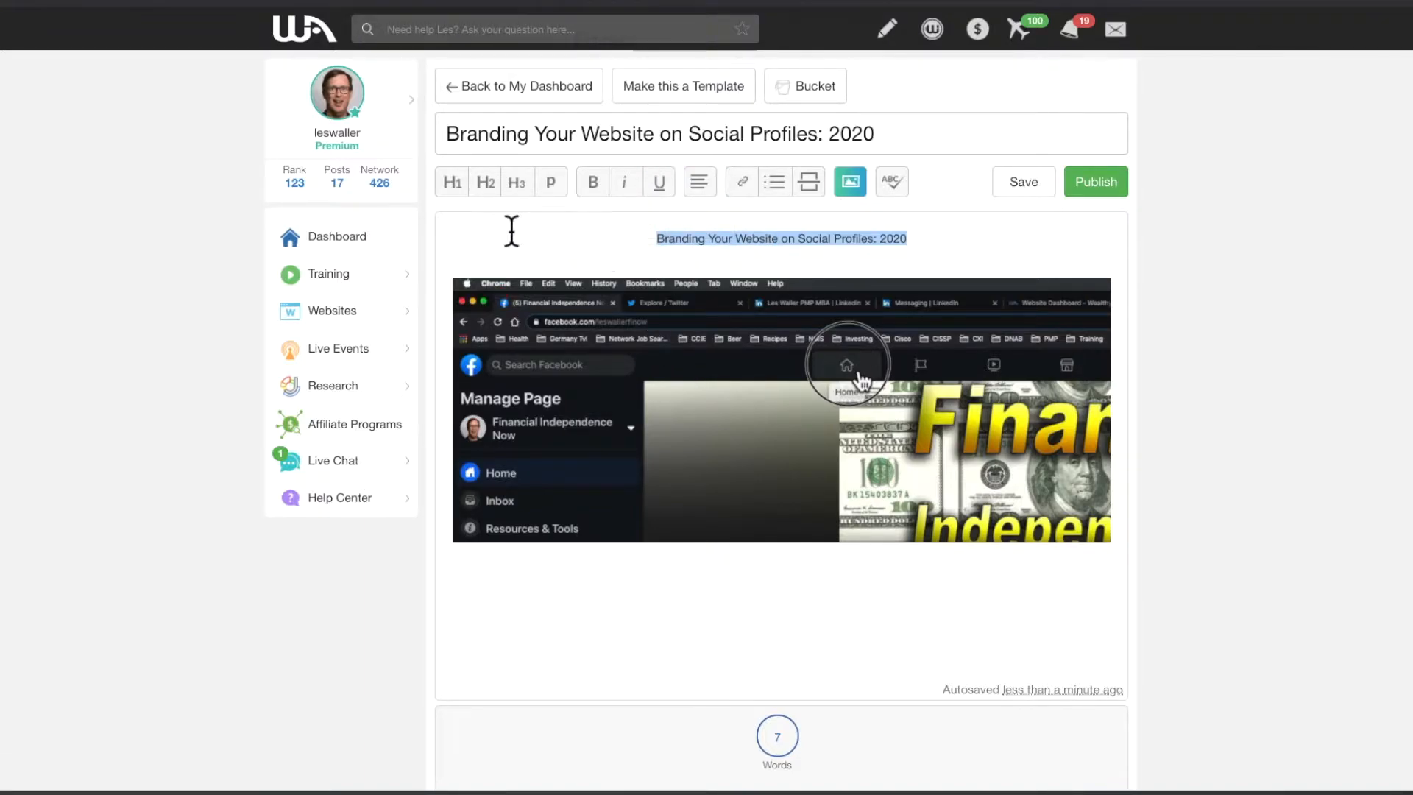
pyautogui.click(468, 196)
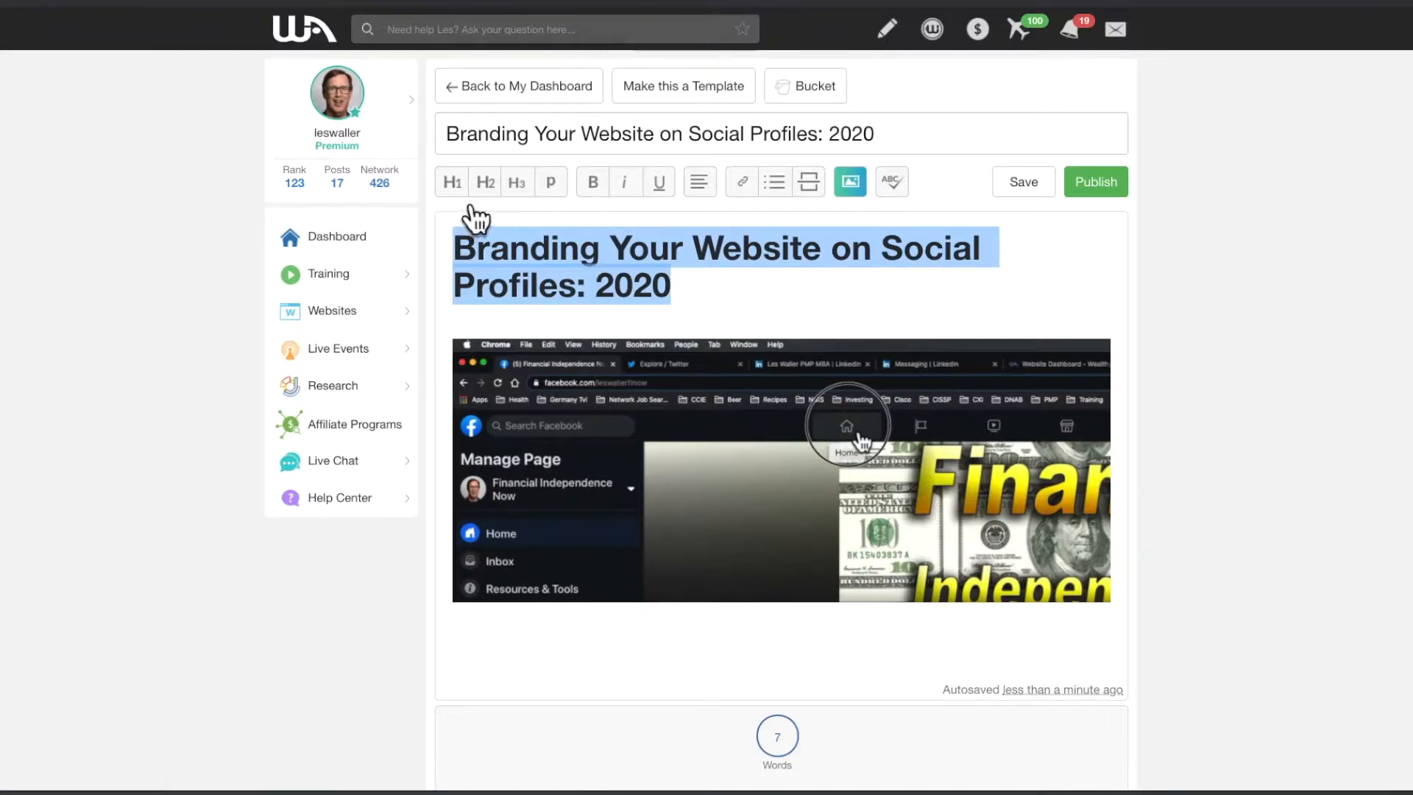
pyautogui.click(498, 197)
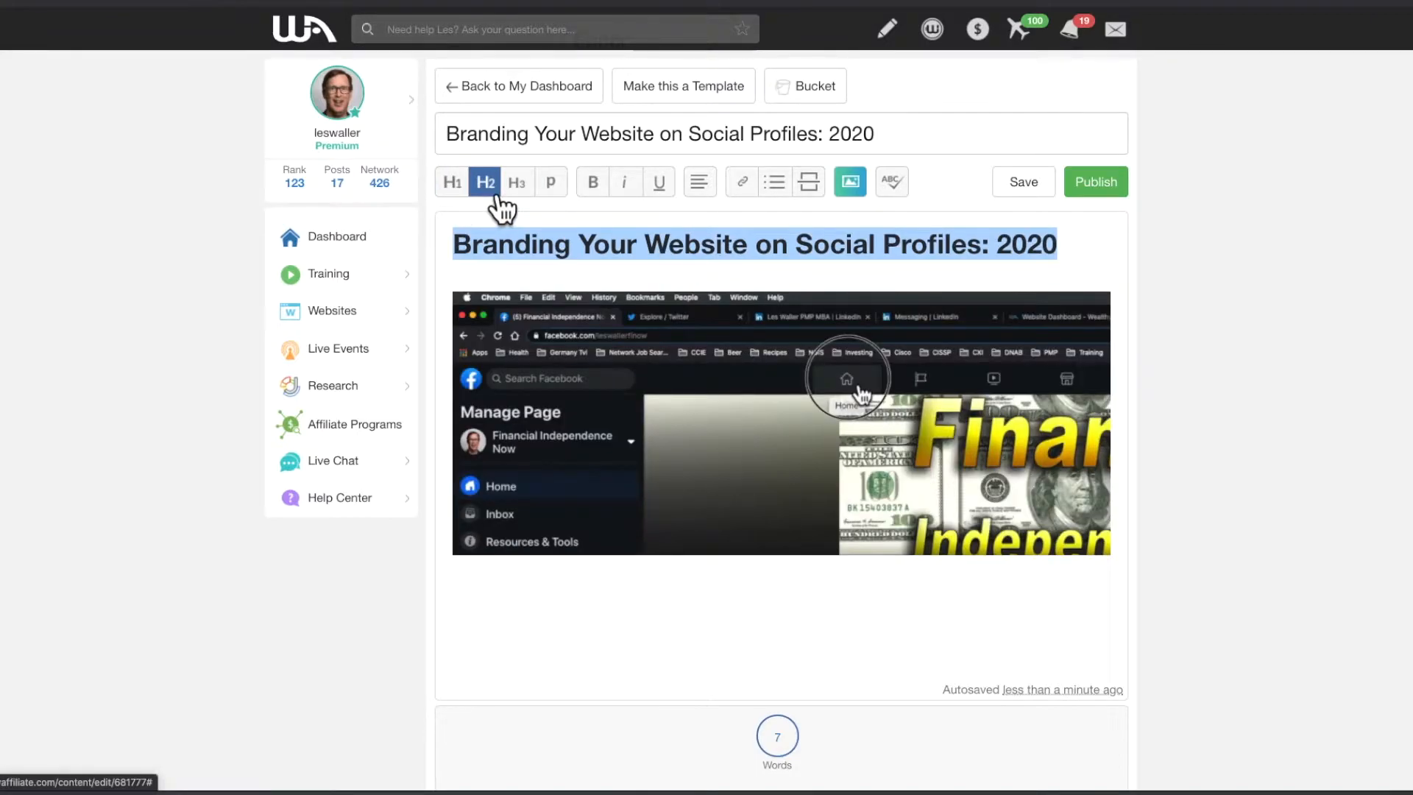
pyautogui.click(710, 192)
pyautogui.click(682, 220)
# - Below the image, add "We begin by working on our Facebook page. blah blah blah..." and insert the second training screenshot under it
pyautogui.click(719, 635)
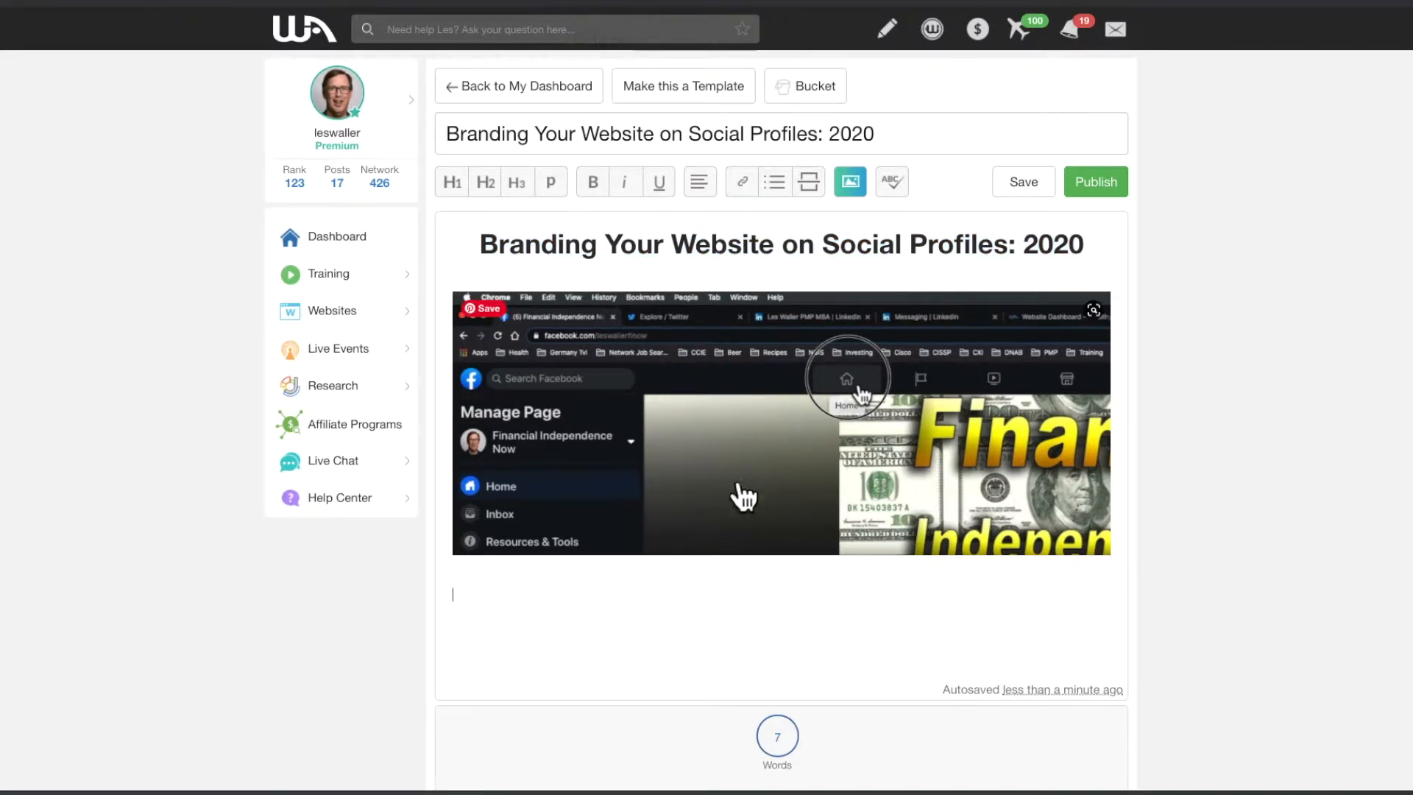
pyautogui.write('We begin by working on our Facebook page. blah blah blah...')
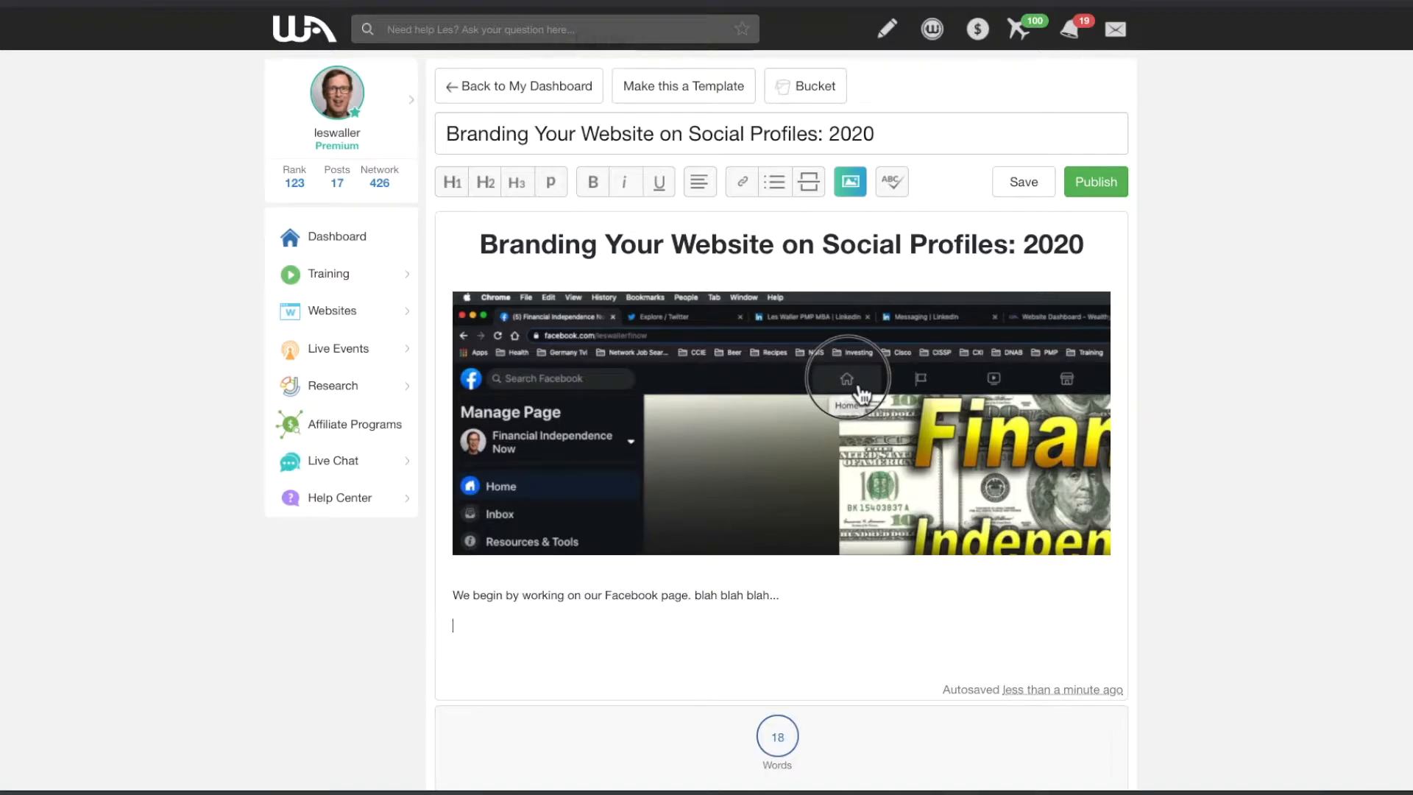
pyautogui.click(861, 186)
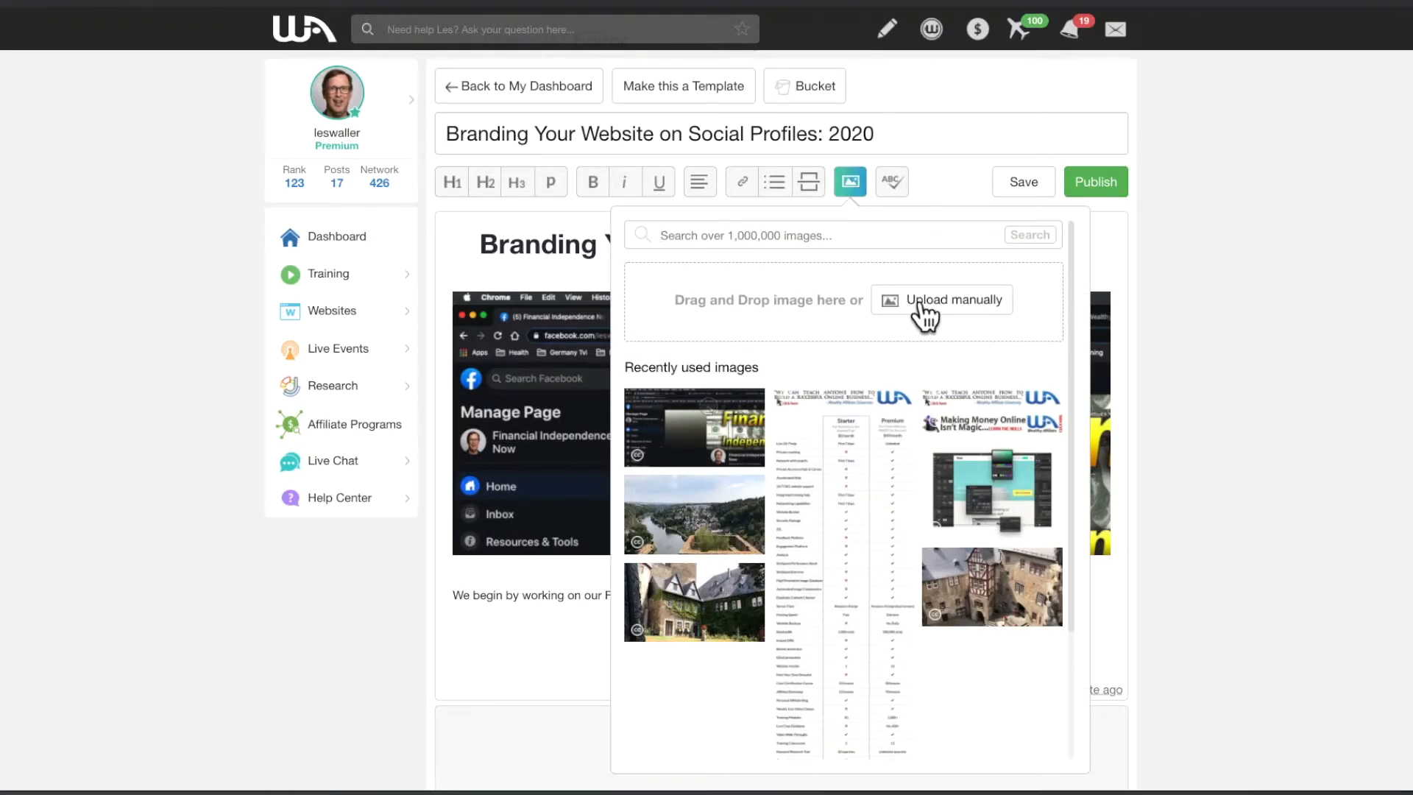
pyautogui.click(924, 312)
pyautogui.doubleClick(502, 60)
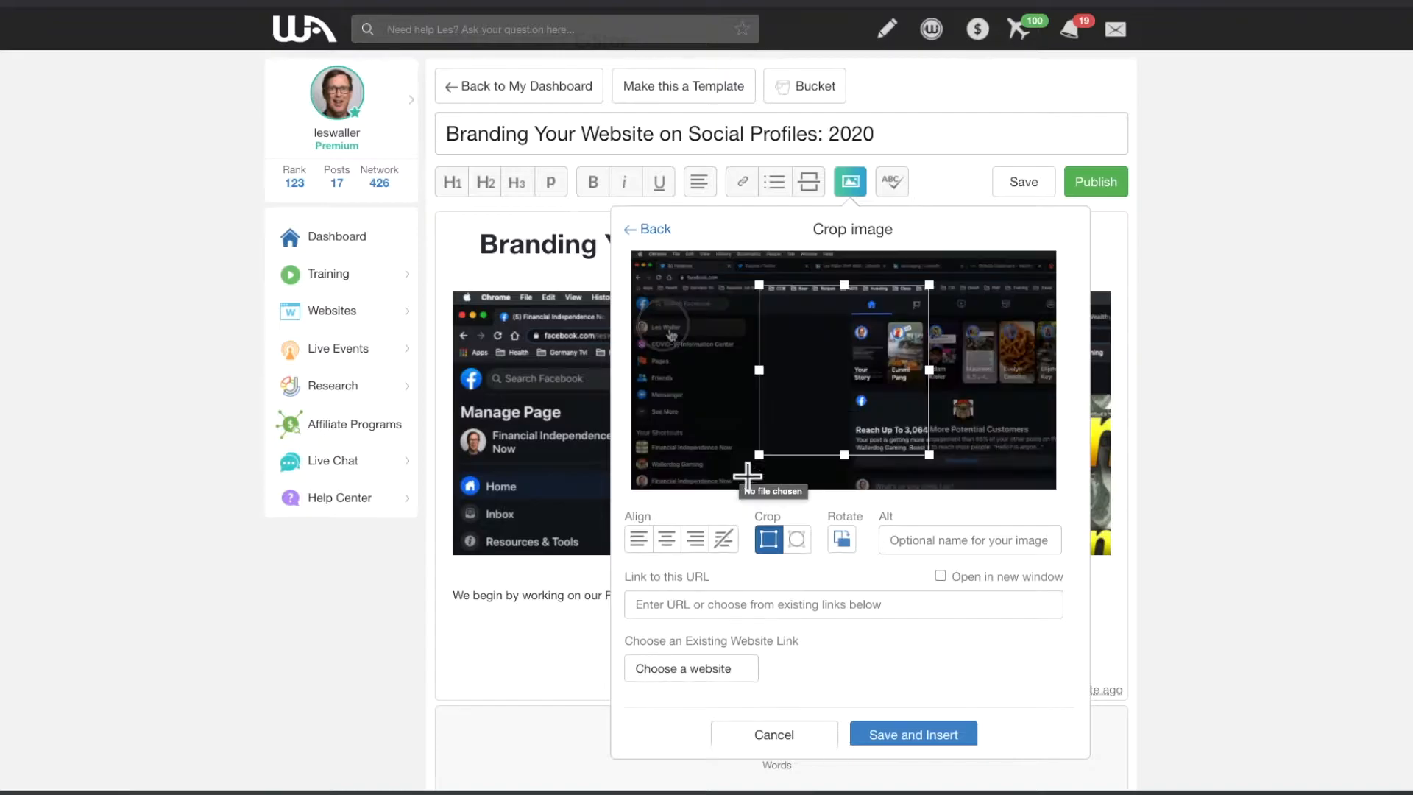
pyautogui.click(913, 734)
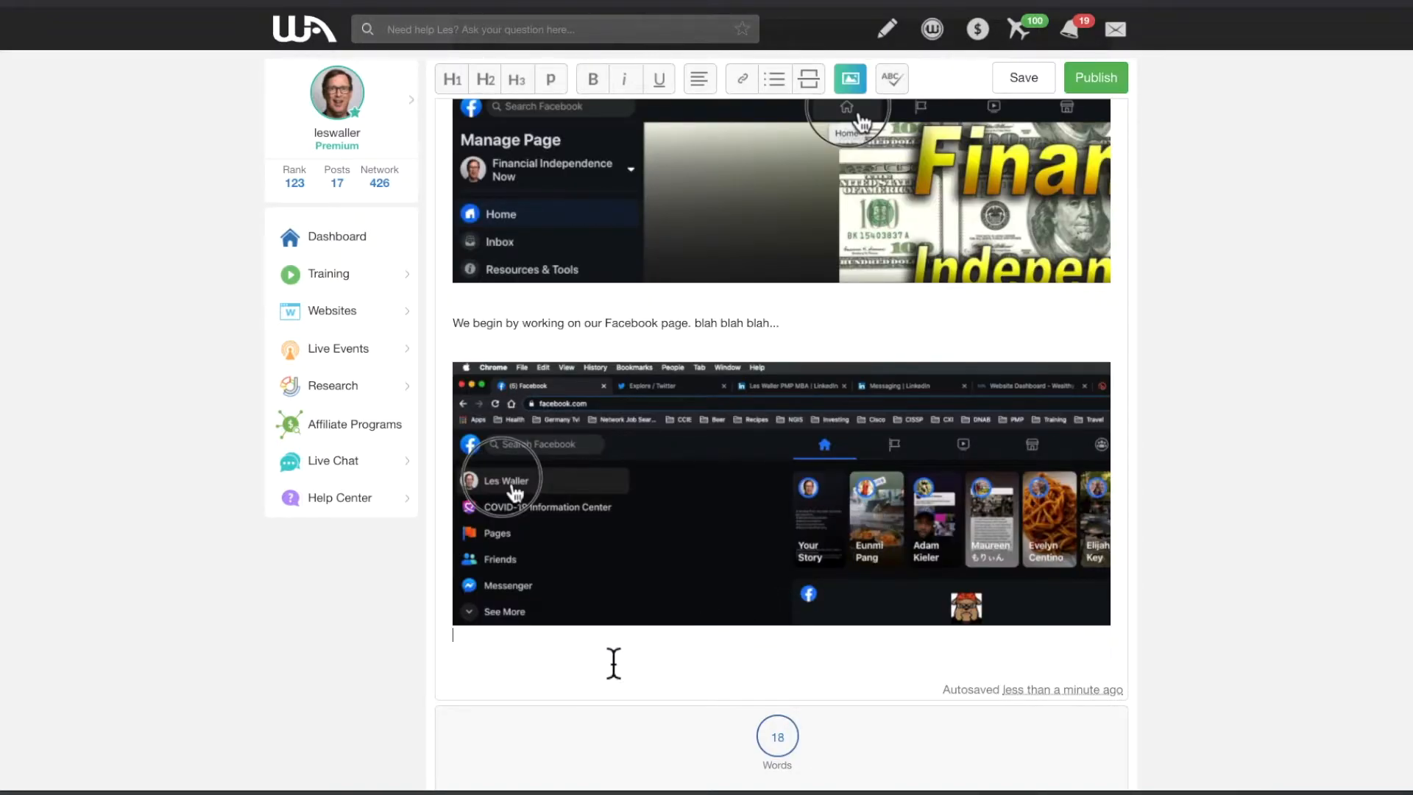
# - Add the text "blah blah blah" below the second screenshot
pyautogui.press('Return')
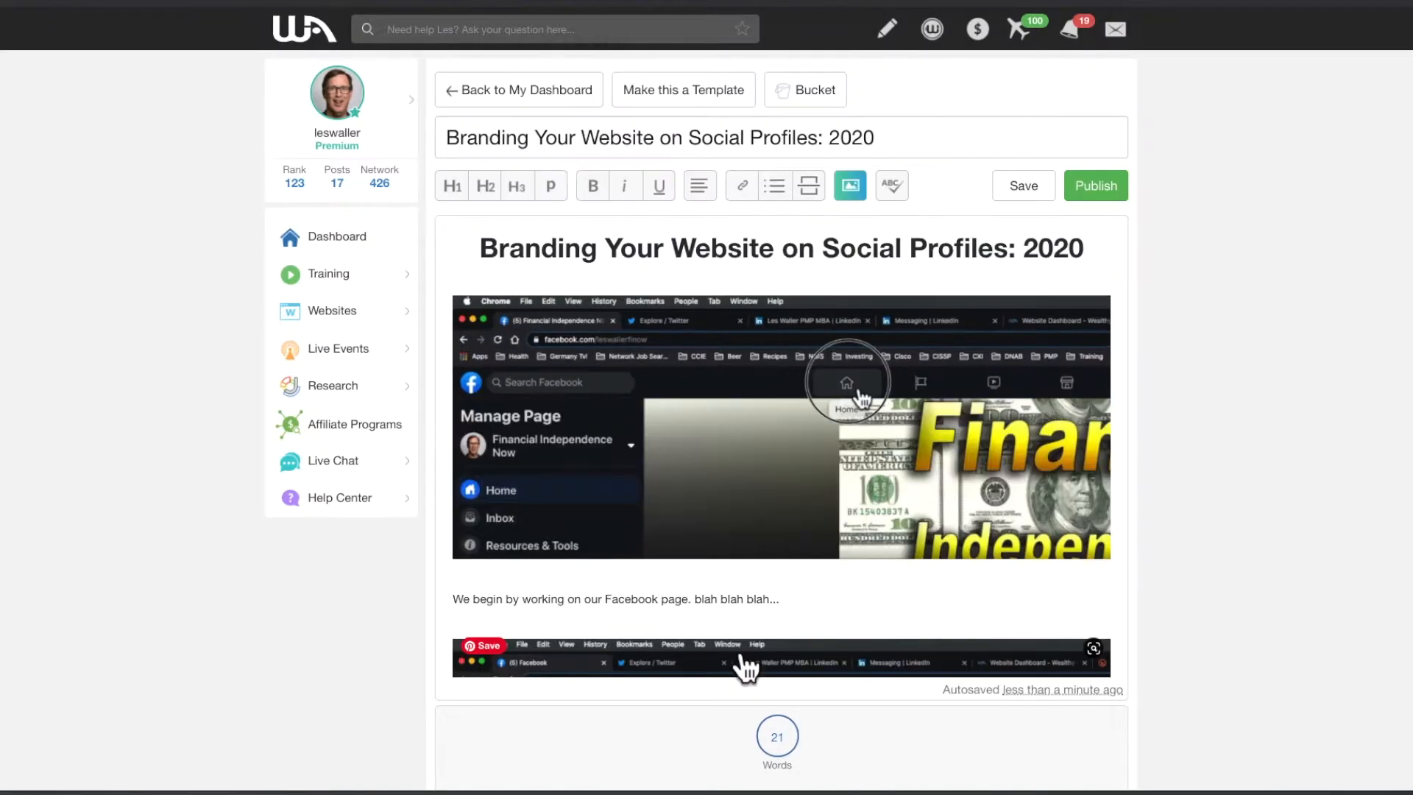
pyautogui.scroll(-4, 745, 668)
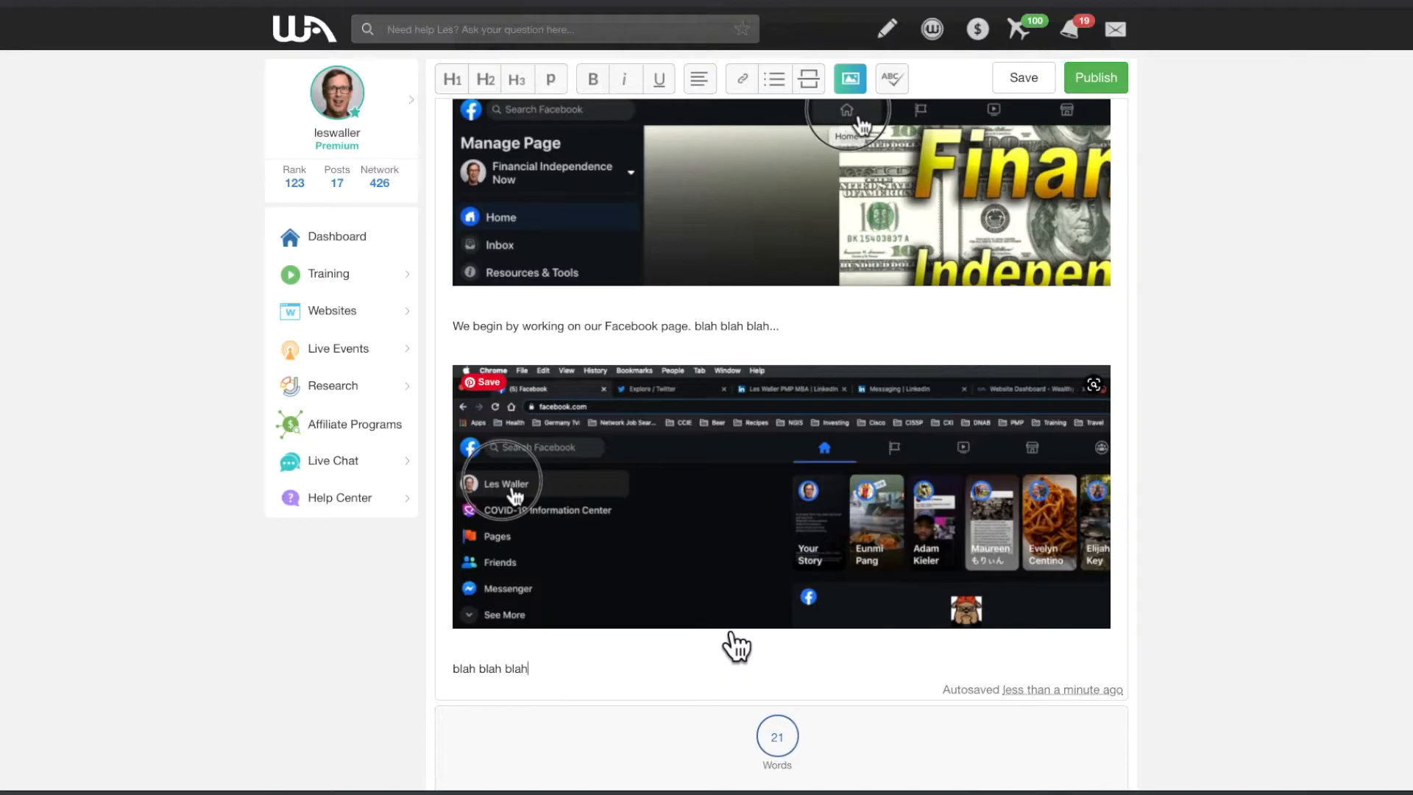
pyautogui.scroll(2, 736, 646)
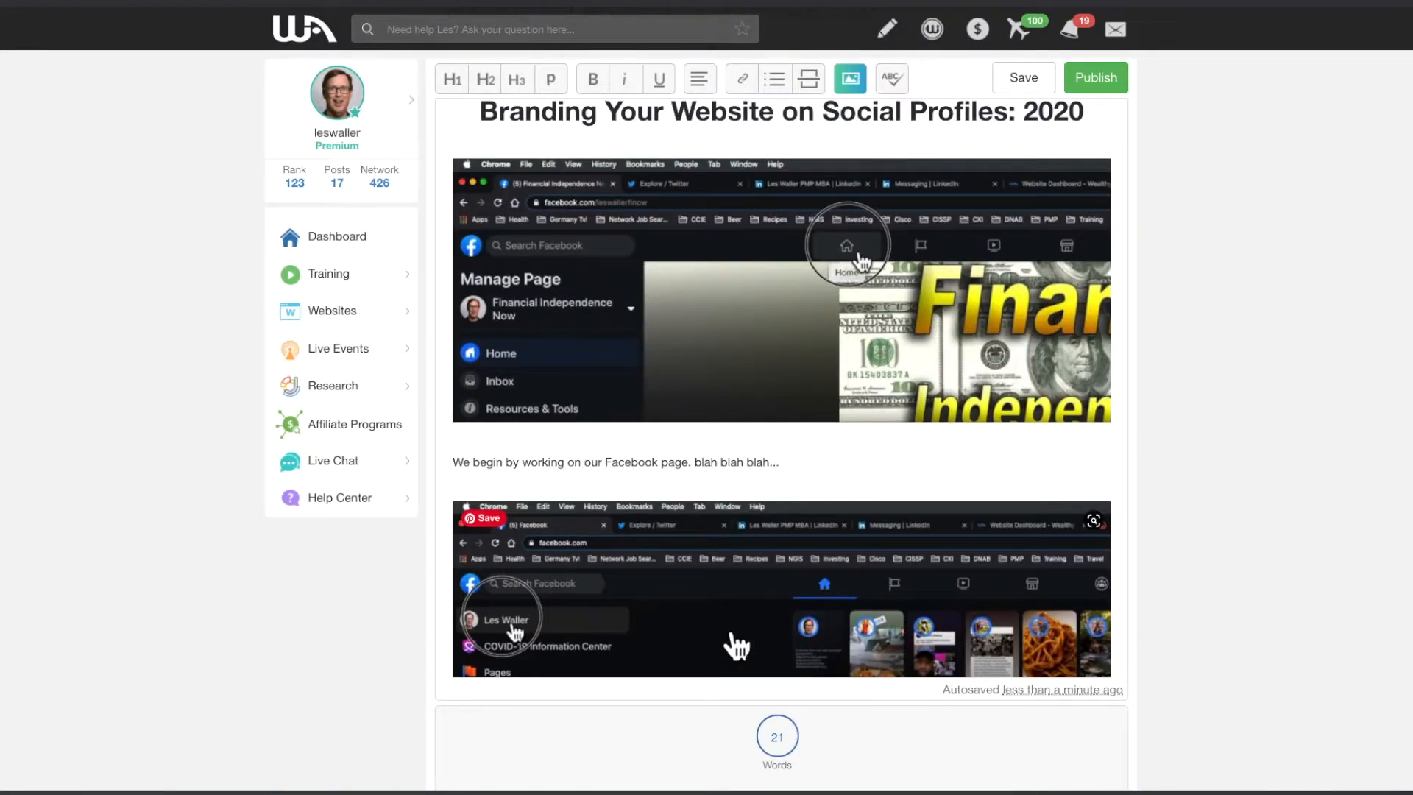
pyautogui.scroll(-1, 736, 646)
pyautogui.scroll(2, 729, 639)
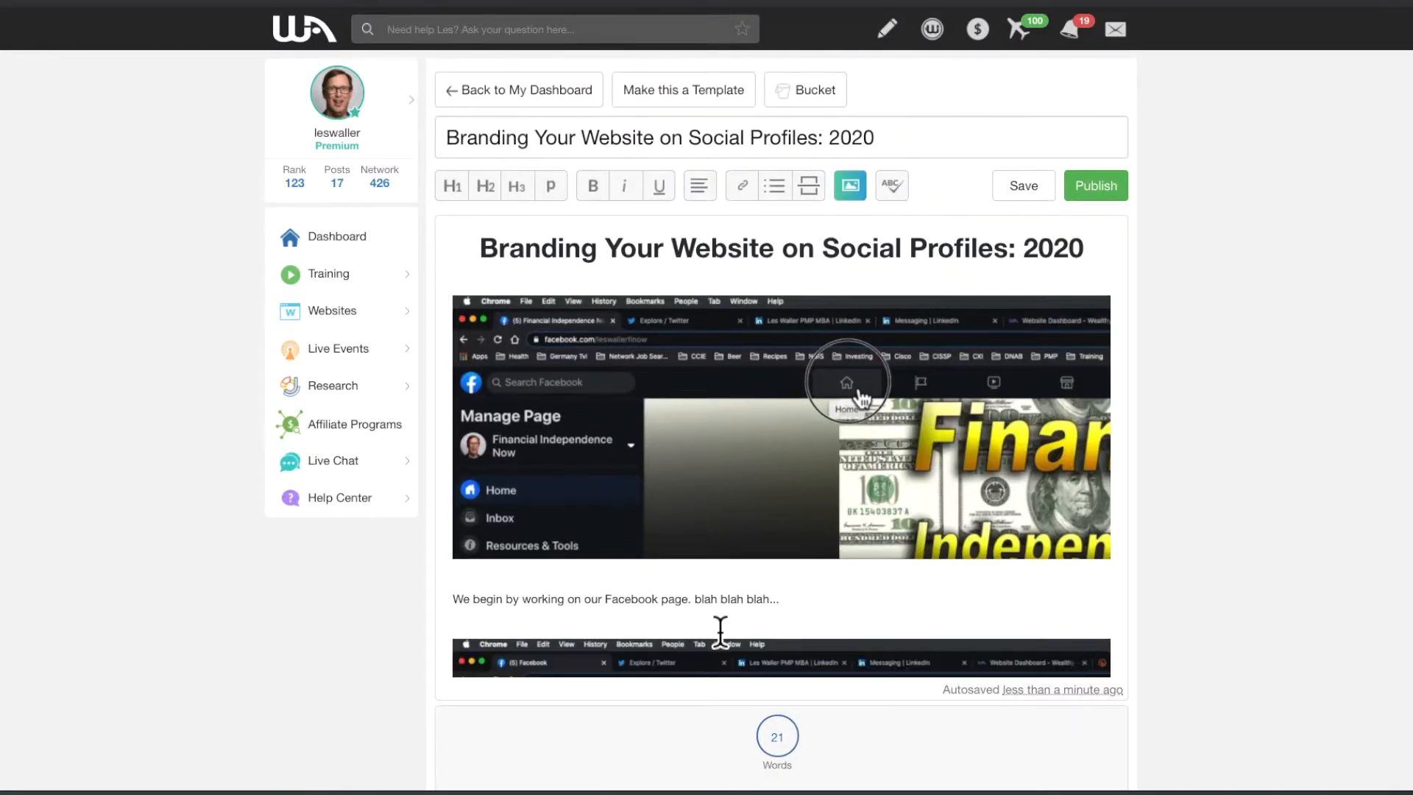
pyautogui.scroll(-1, 728, 639)
pyautogui.scroll(-4, 732, 644)
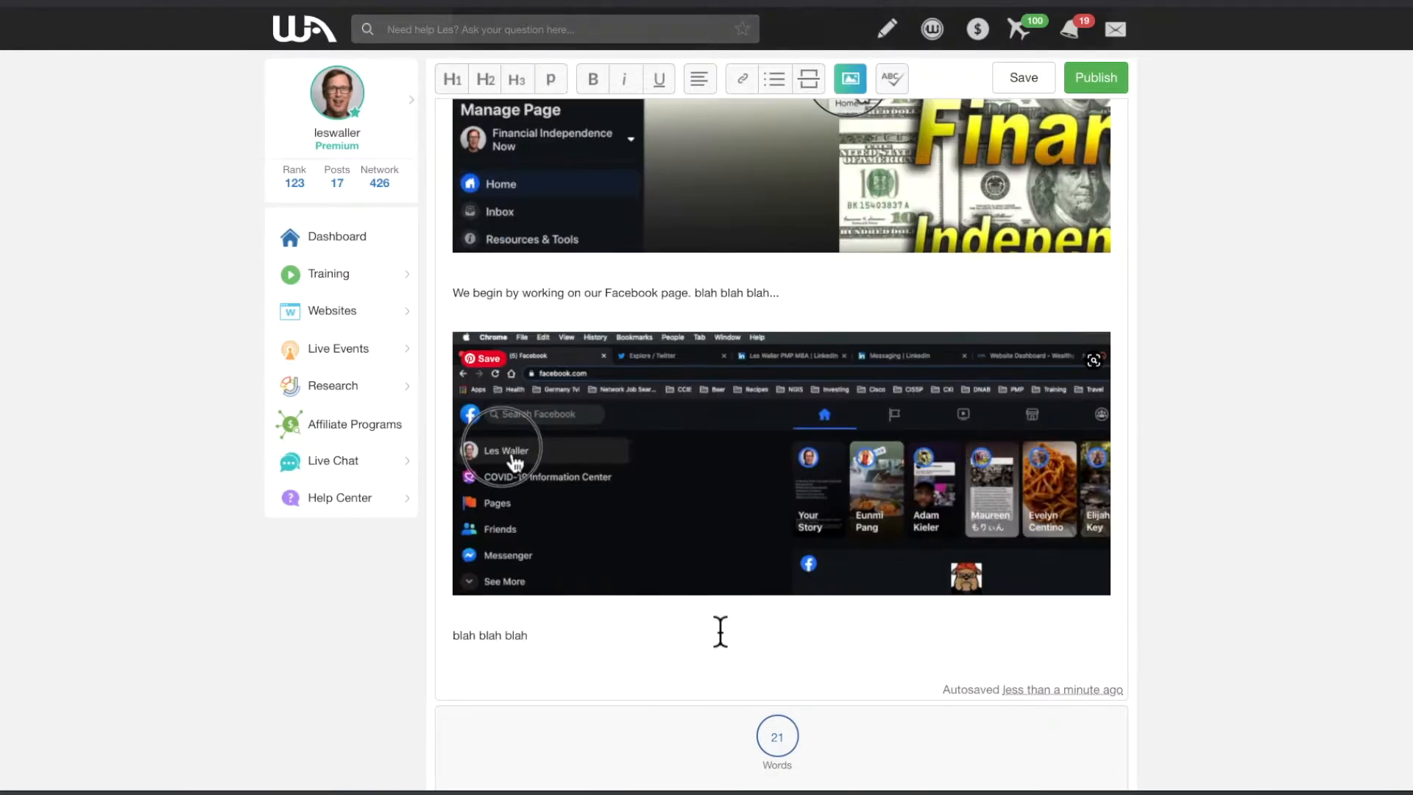
pyautogui.scroll(5, 720, 631)
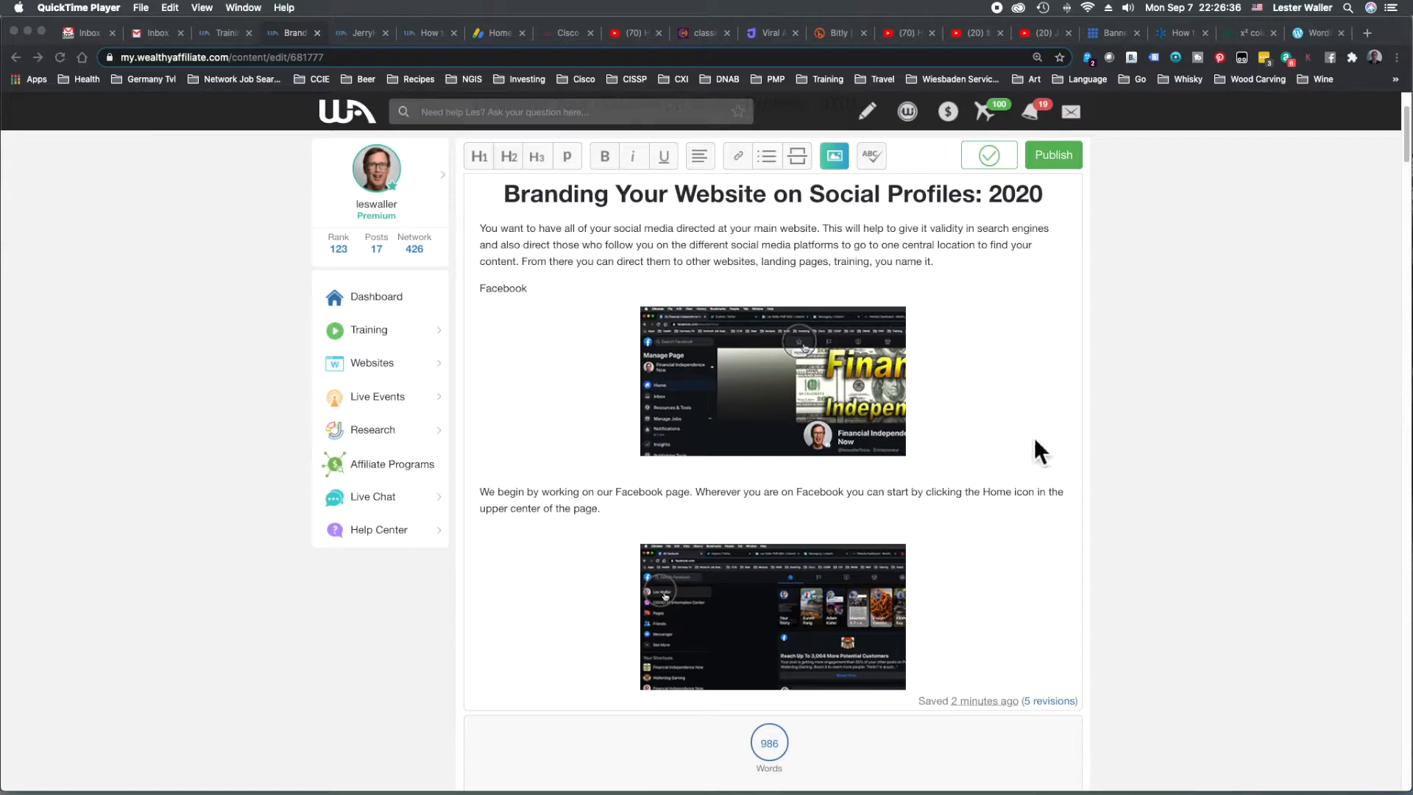
# - Examine the completed article's Facebook instructions and their screenshots, from the introduction to the Work > Company section
pyautogui.scroll(-2, 998, 411)
pyautogui.scroll(-10, 998, 410)
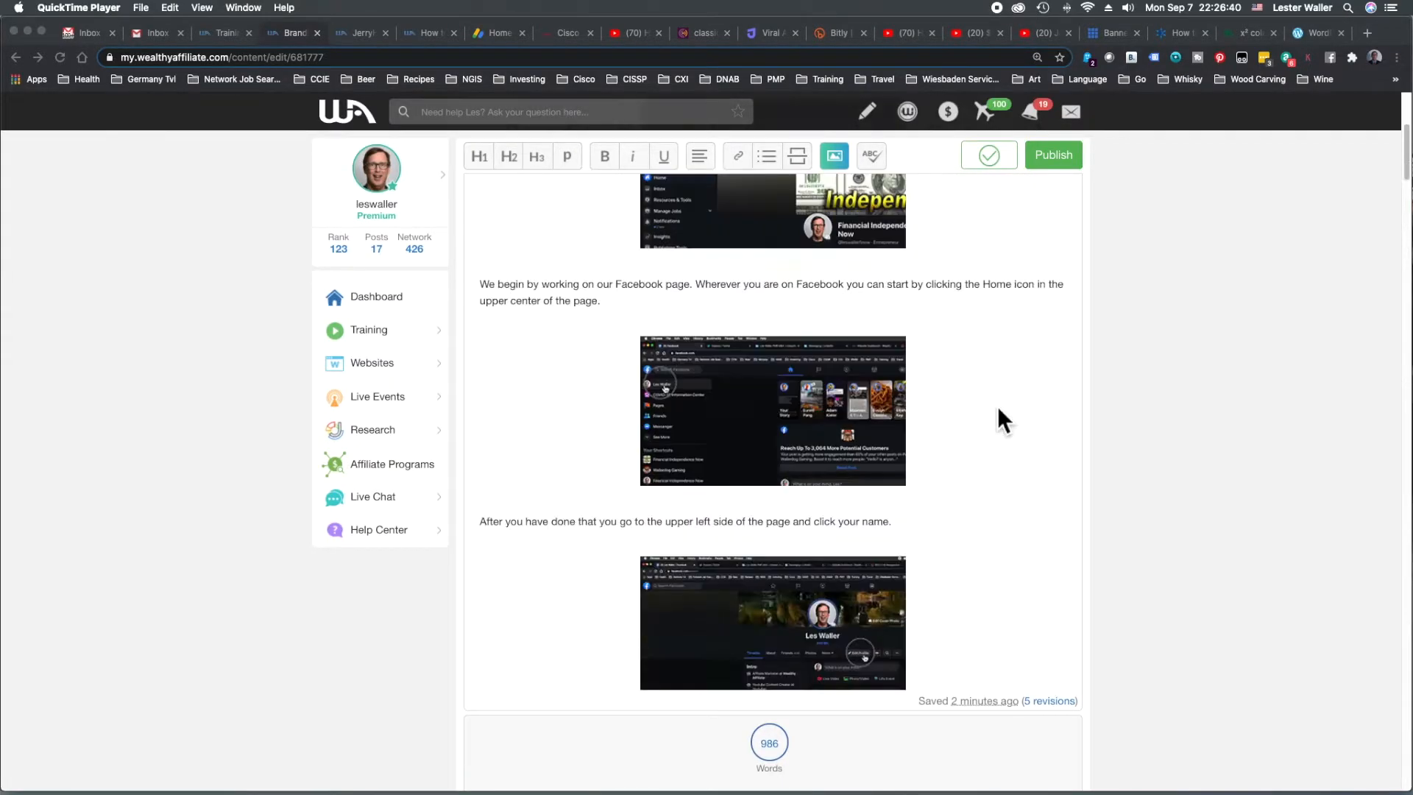
pyautogui.scroll(-10, 997, 412)
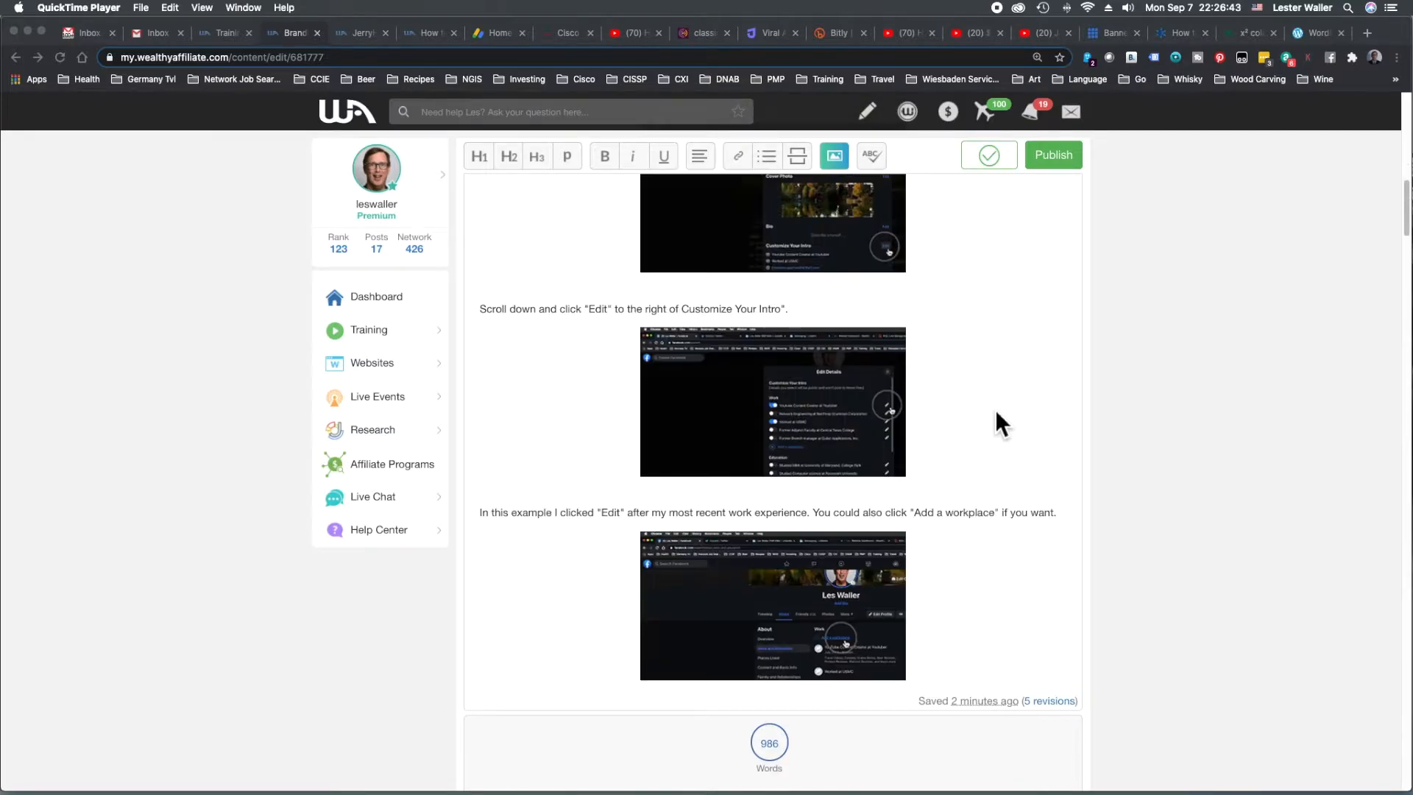
pyautogui.scroll(-15, 997, 412)
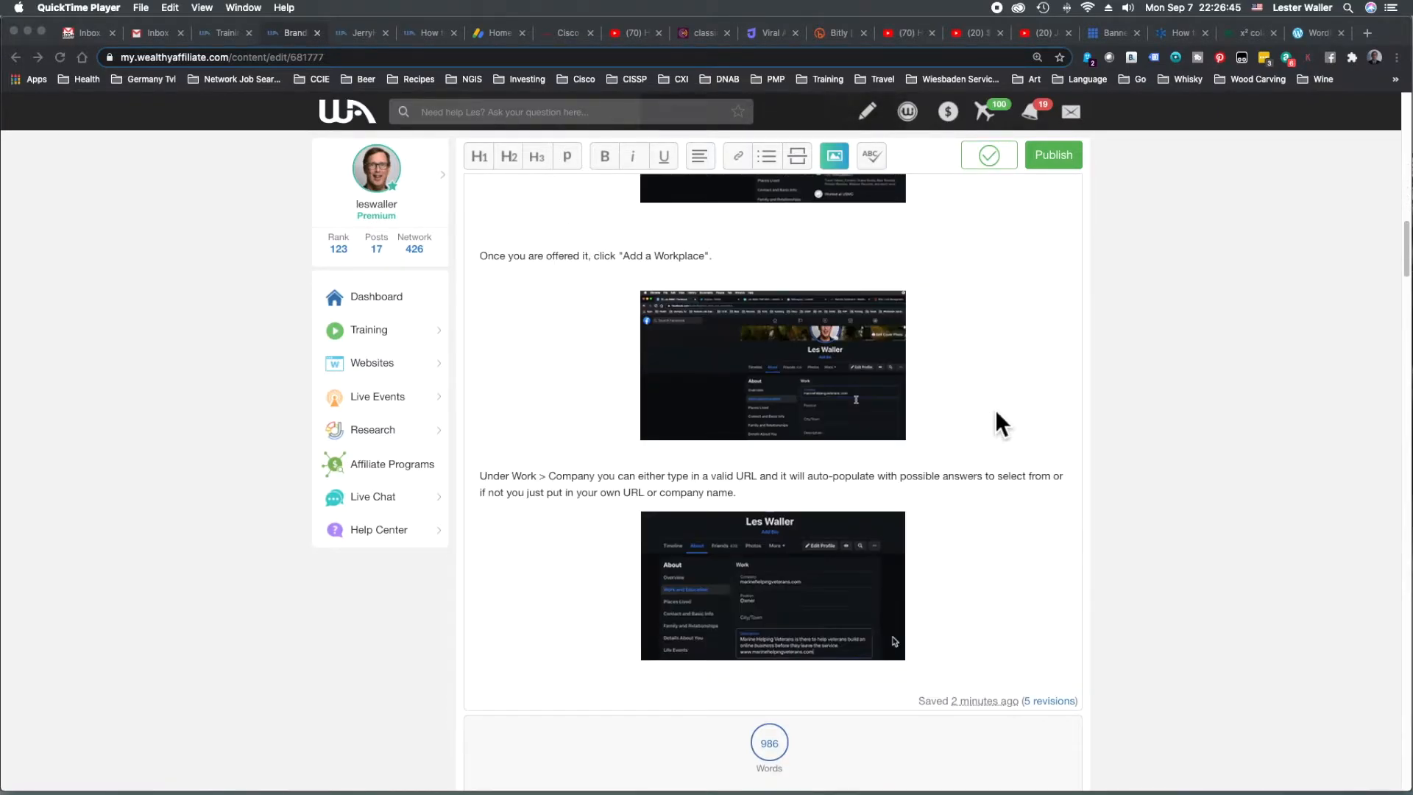
# - Format the "Facebook" line above the first screenshot as an H3 heading
pyautogui.scroll(-15, 995, 413)
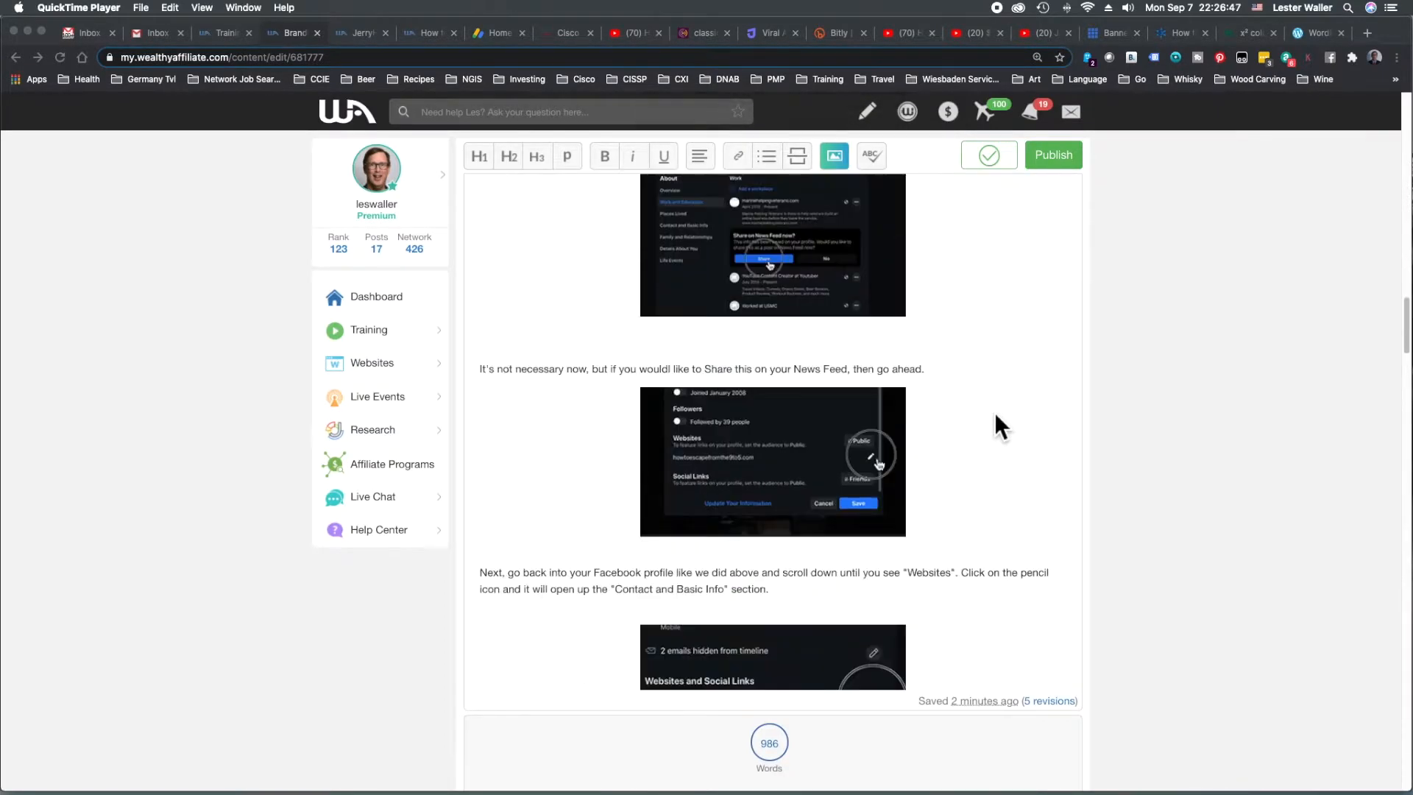
pyautogui.scroll(20, 995, 424)
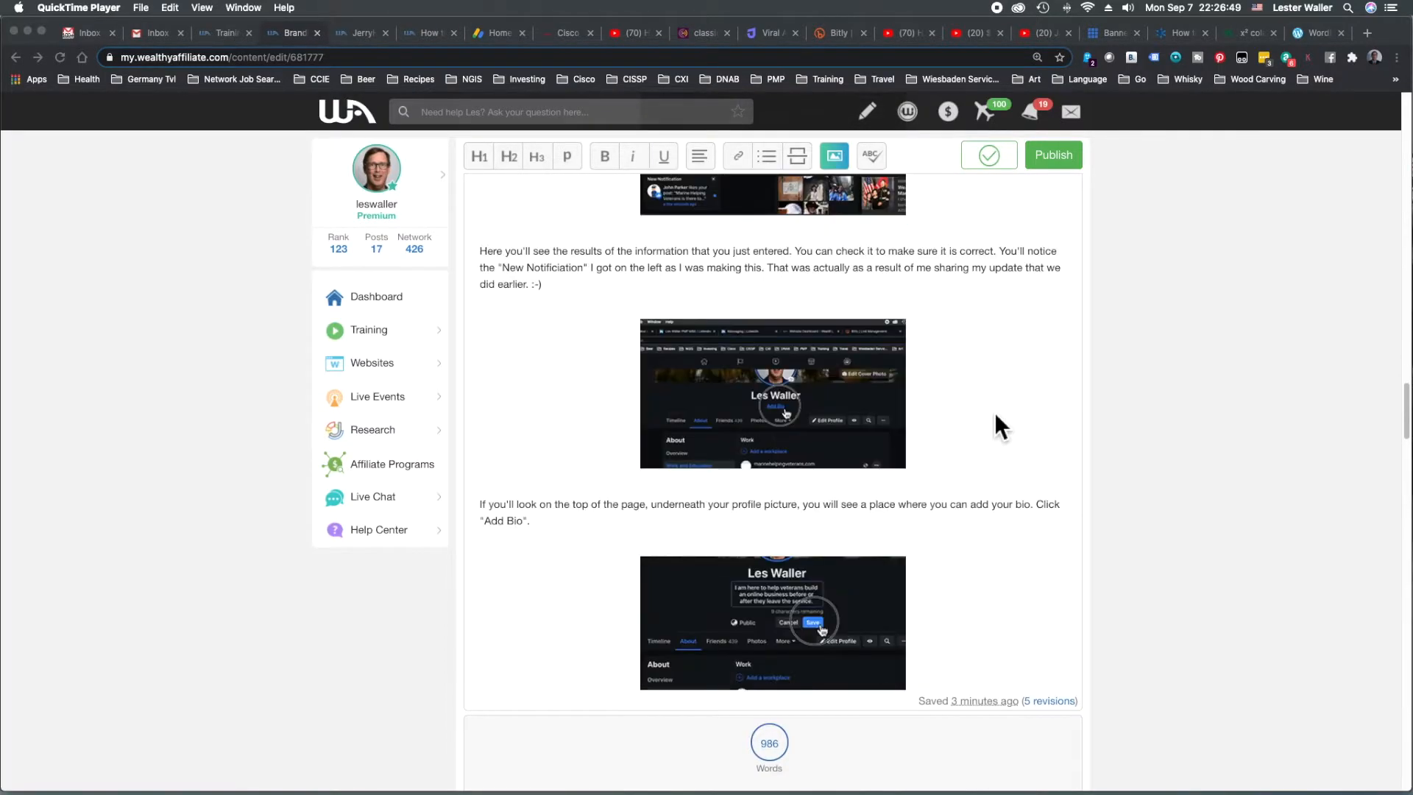
pyautogui.scroll(6, 995, 427)
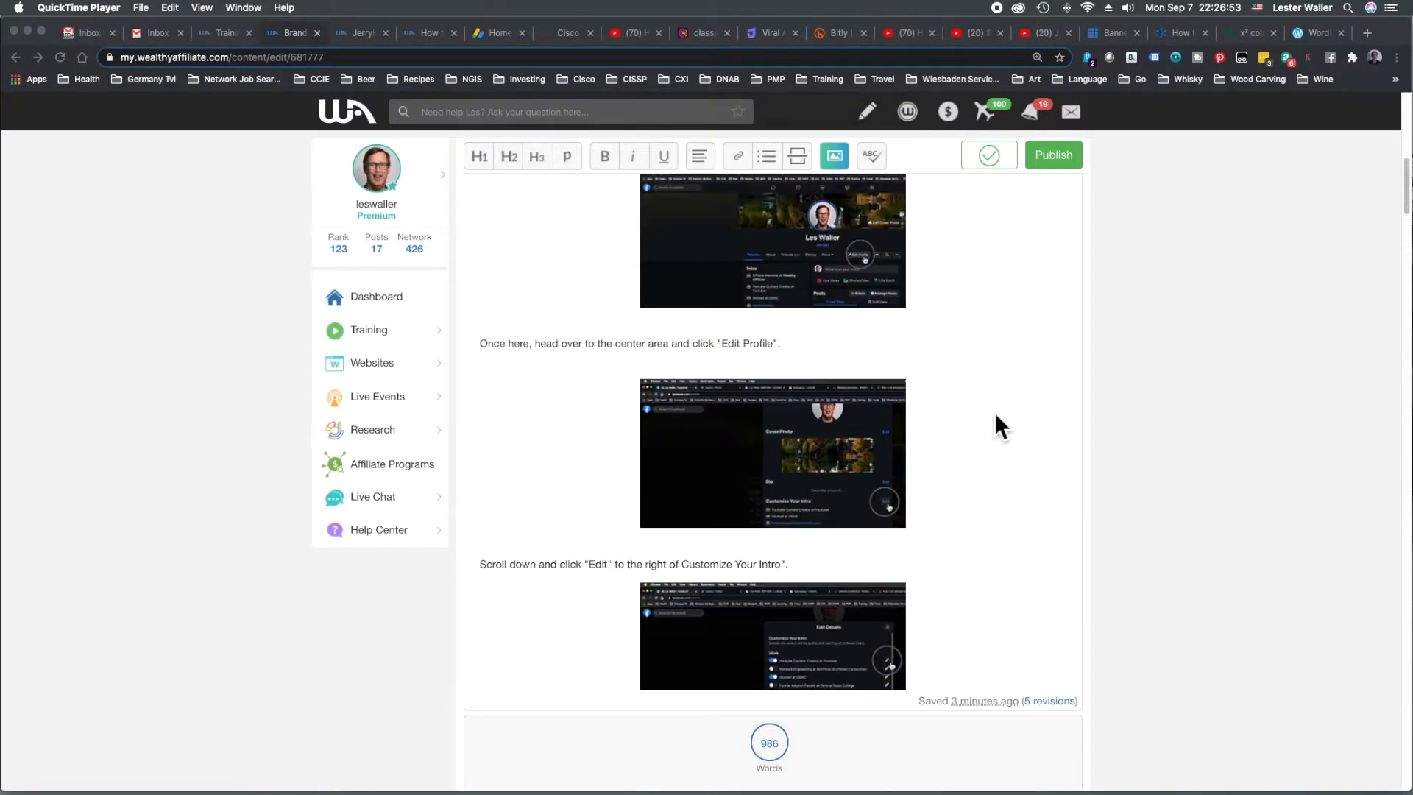
pyautogui.scroll(5, 995, 415)
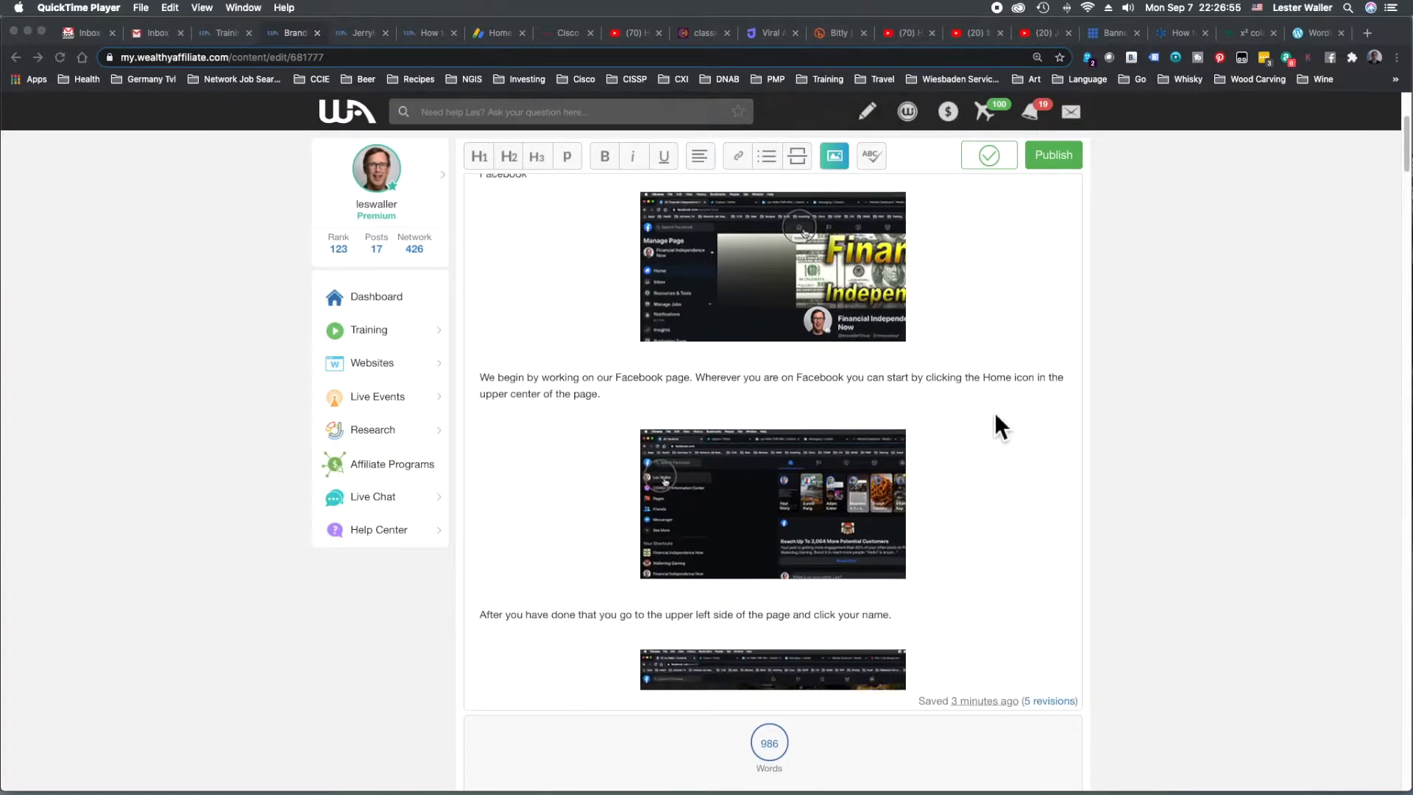
pyautogui.click(501, 343)
pyautogui.doubleClick(501, 340)
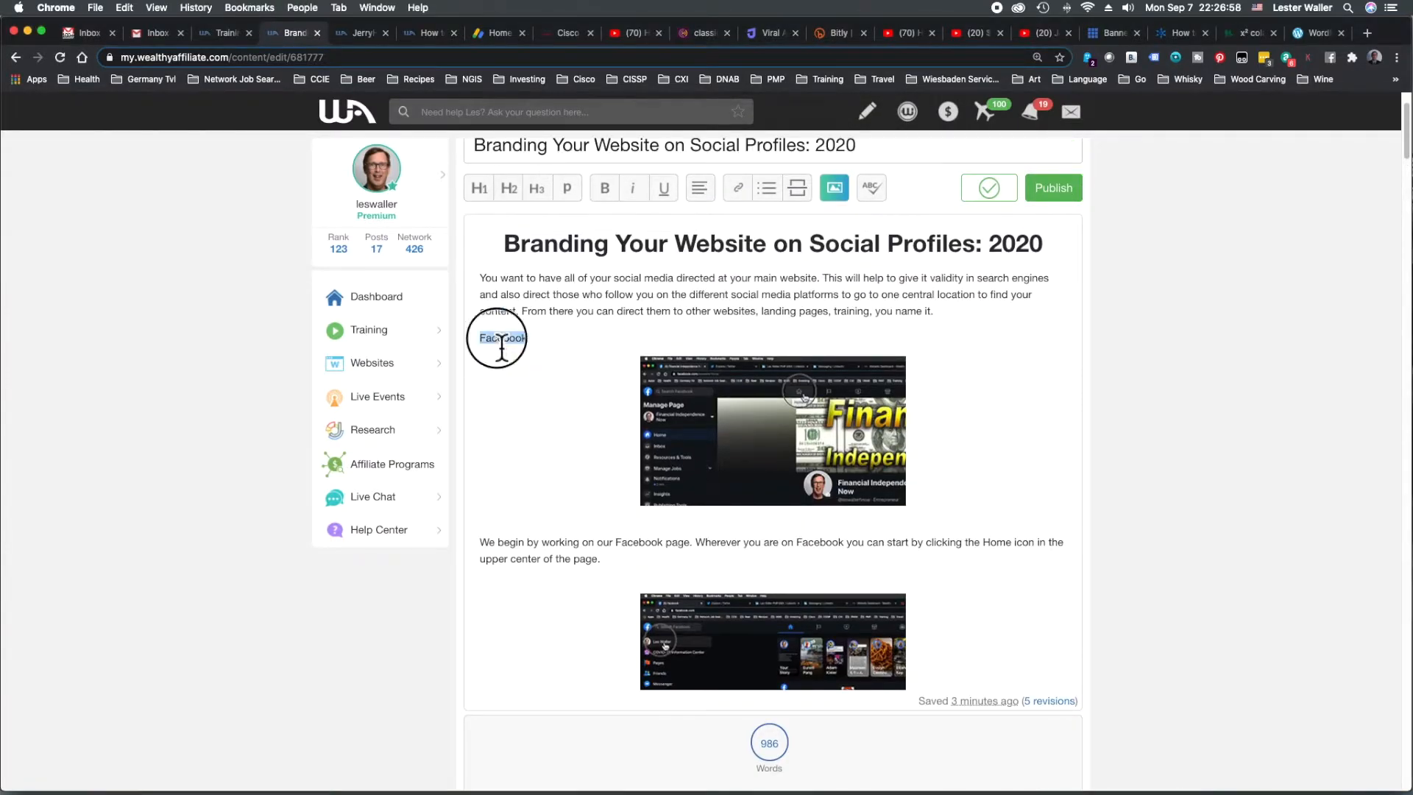
pyautogui.click(537, 187)
# - Format the "Twitter" and "LinkedIn" lines as H3 headings
pyautogui.scroll(-10, 563, 459)
pyautogui.scroll(-12, 564, 459)
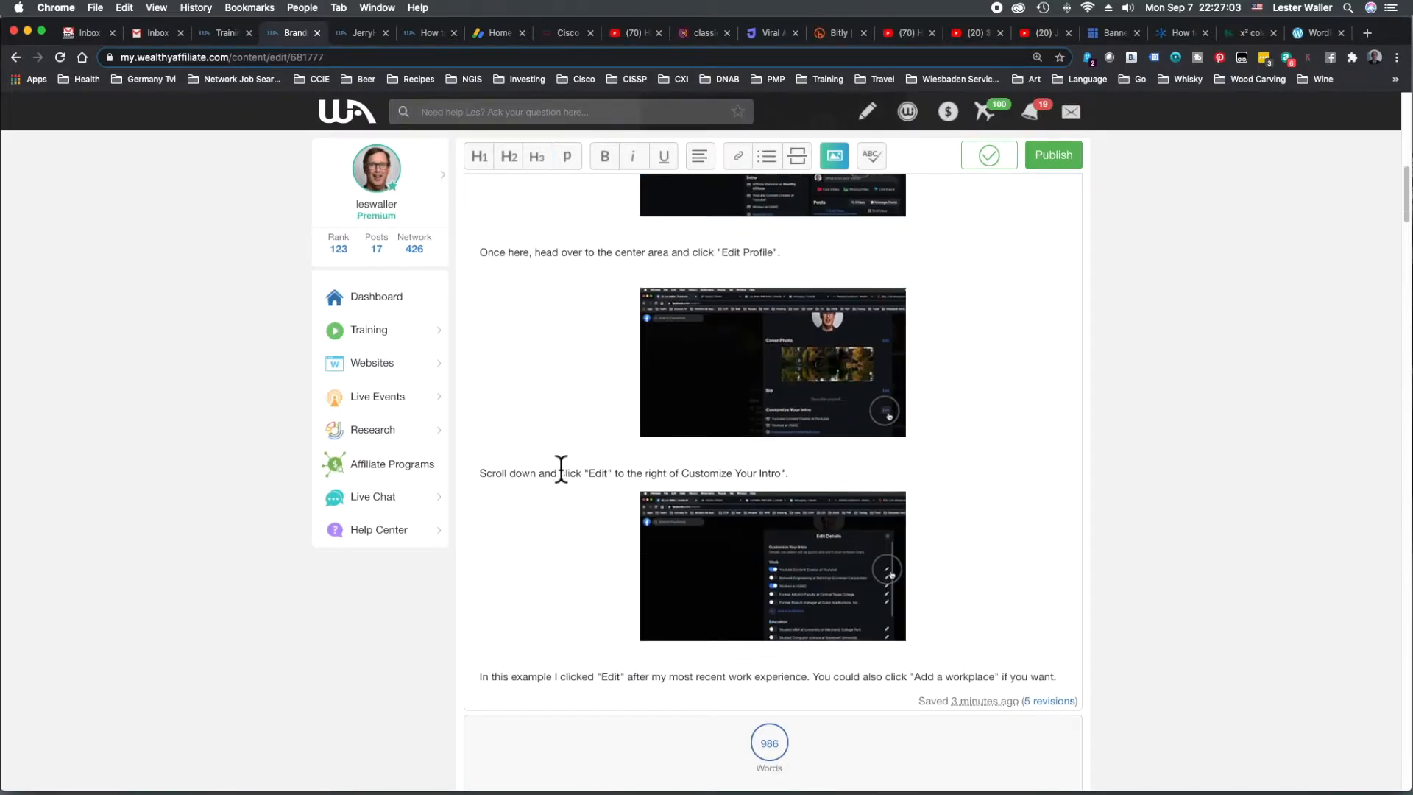
pyautogui.scroll(-5, 560, 471)
pyautogui.doubleClick(496, 582)
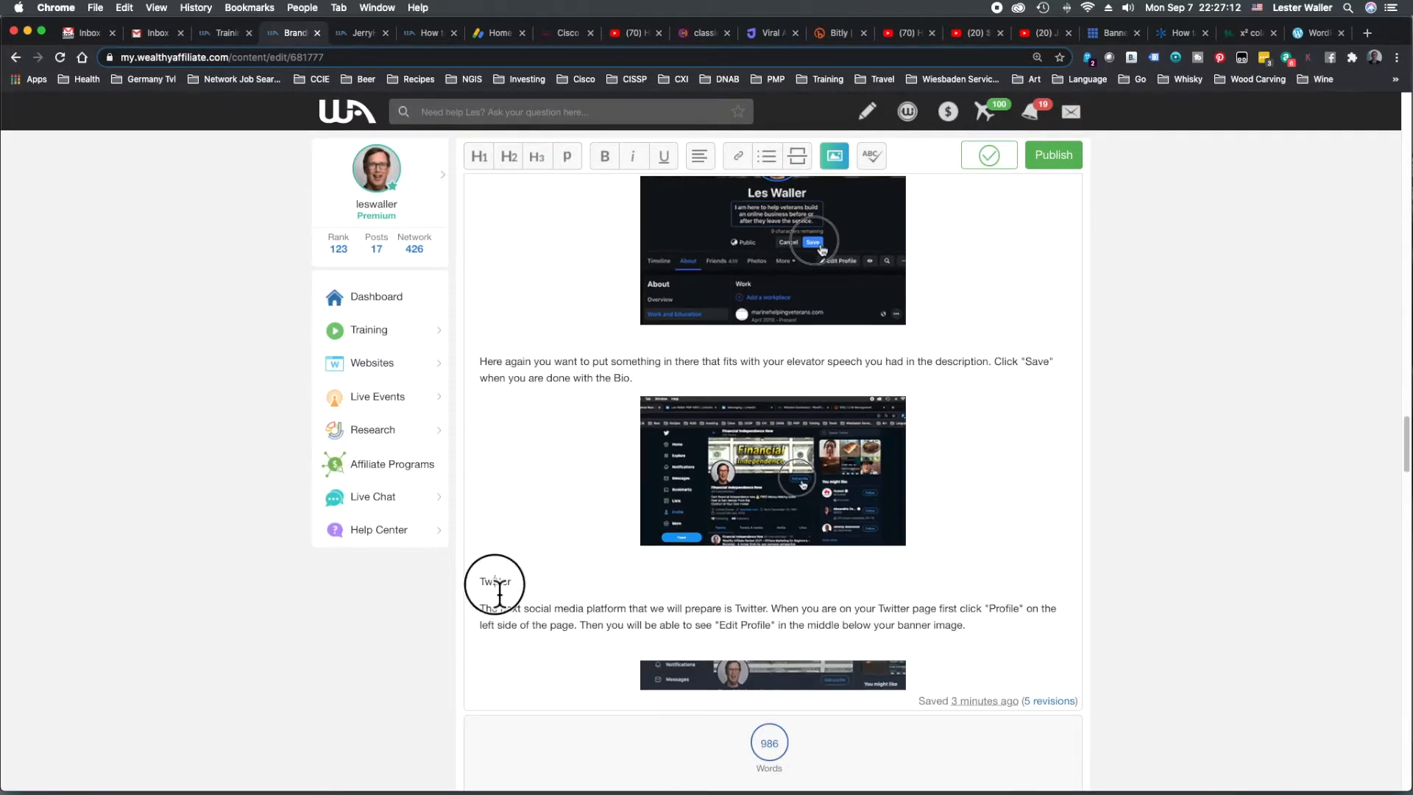
pyautogui.click(542, 169)
pyautogui.scroll(-6, 563, 457)
pyautogui.doubleClick(505, 346)
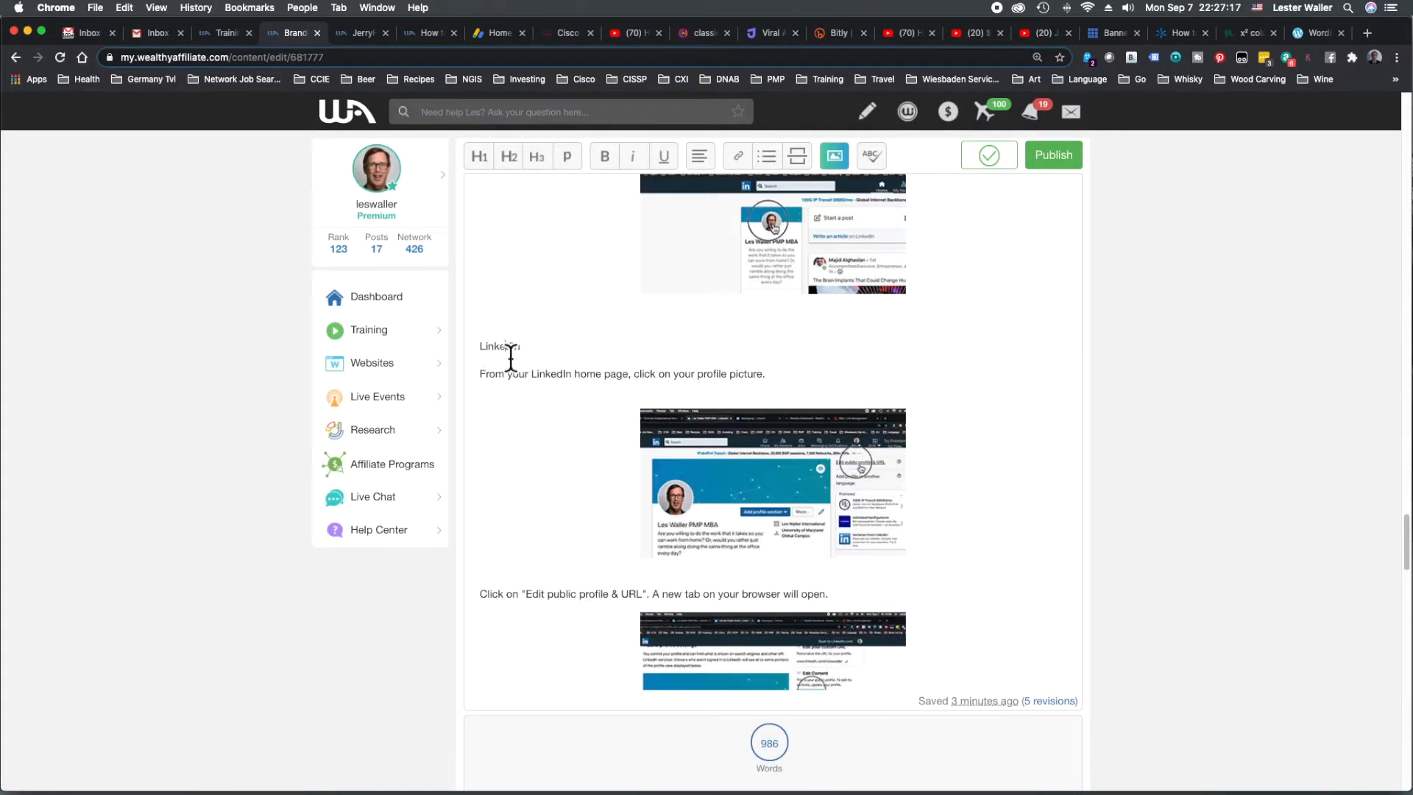
pyautogui.click(540, 158)
# - Format the "Wealthy Affiliate" line as an H3 heading
pyautogui.scroll(-15, 545, 431)
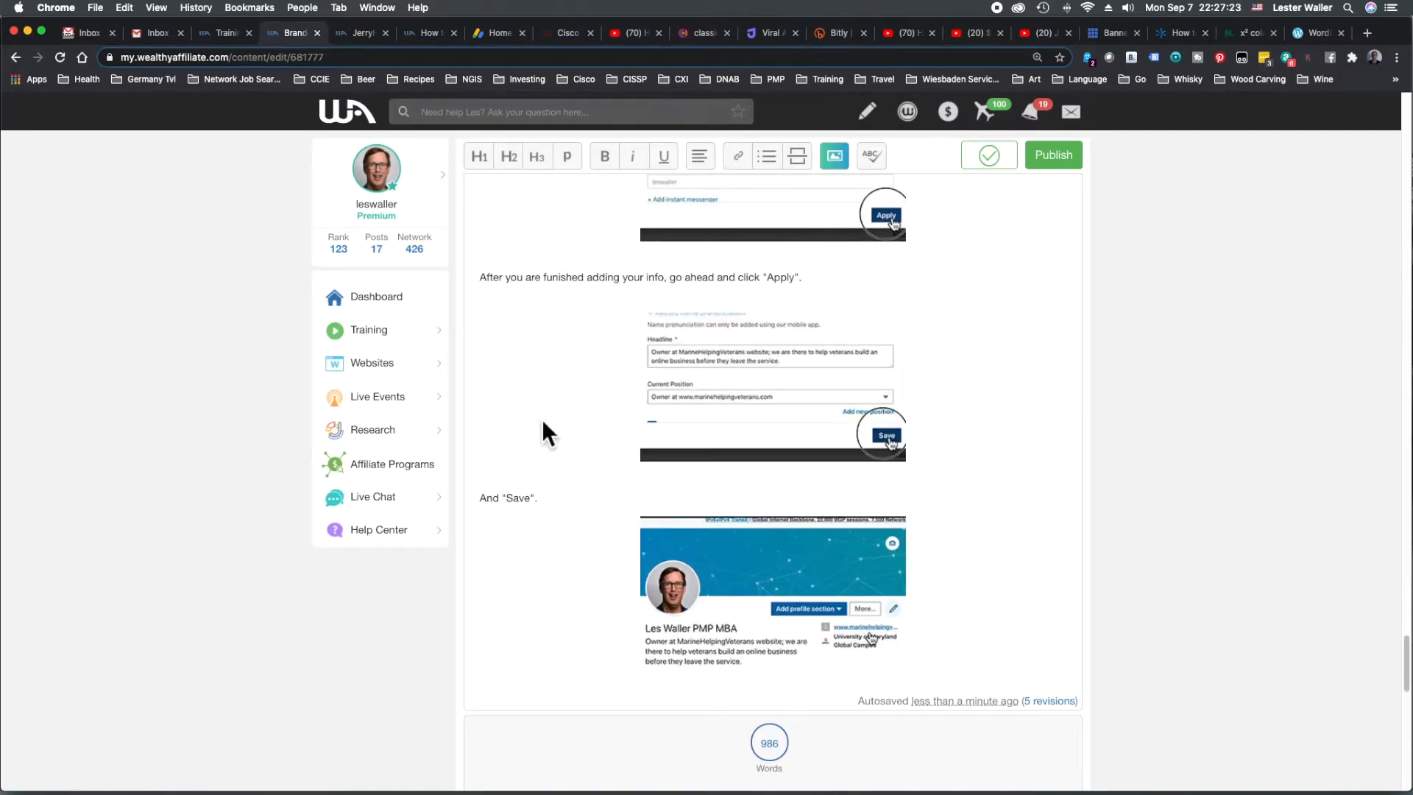
pyautogui.scroll(-5, 546, 435)
pyautogui.tripleClick(508, 531)
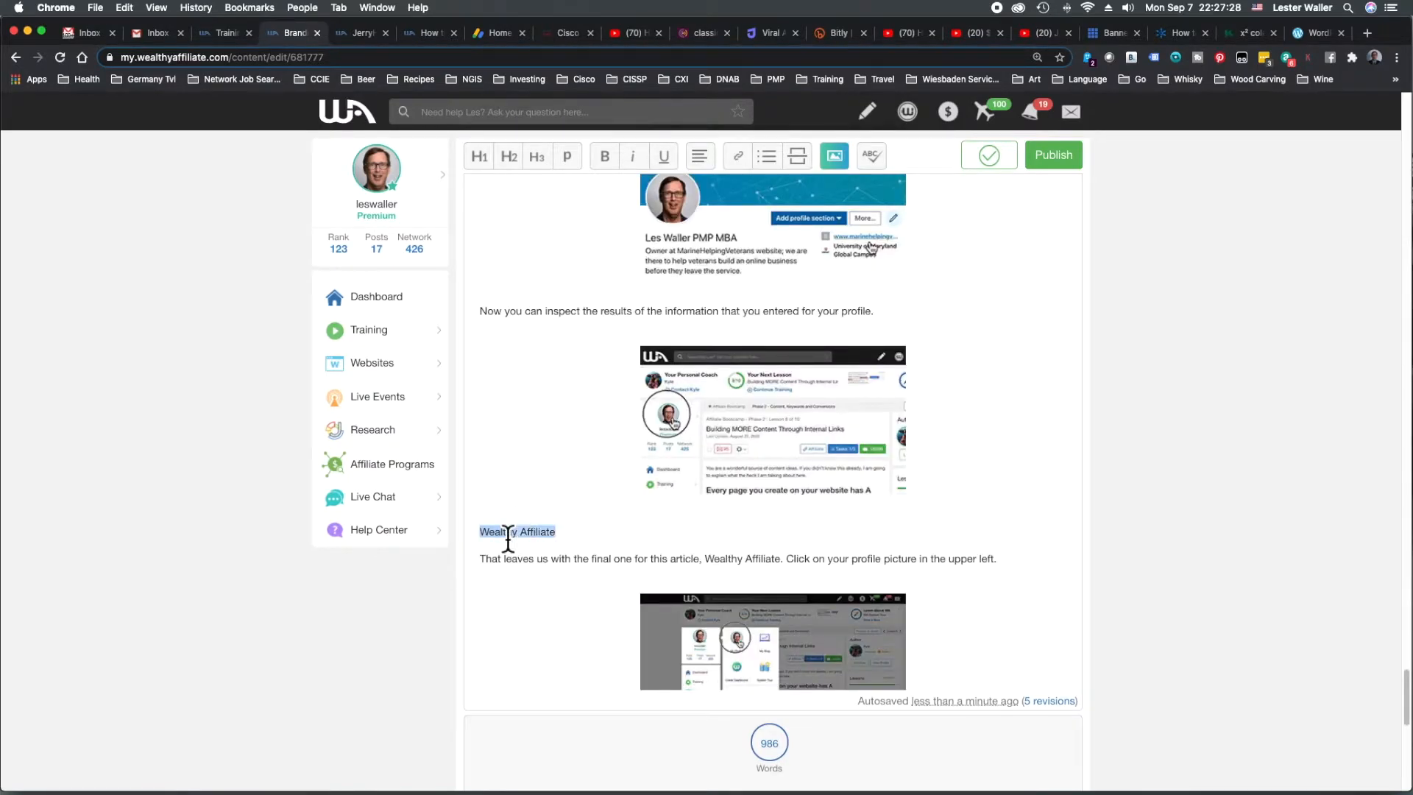
pyautogui.click(539, 157)
pyautogui.scroll(-2, 564, 489)
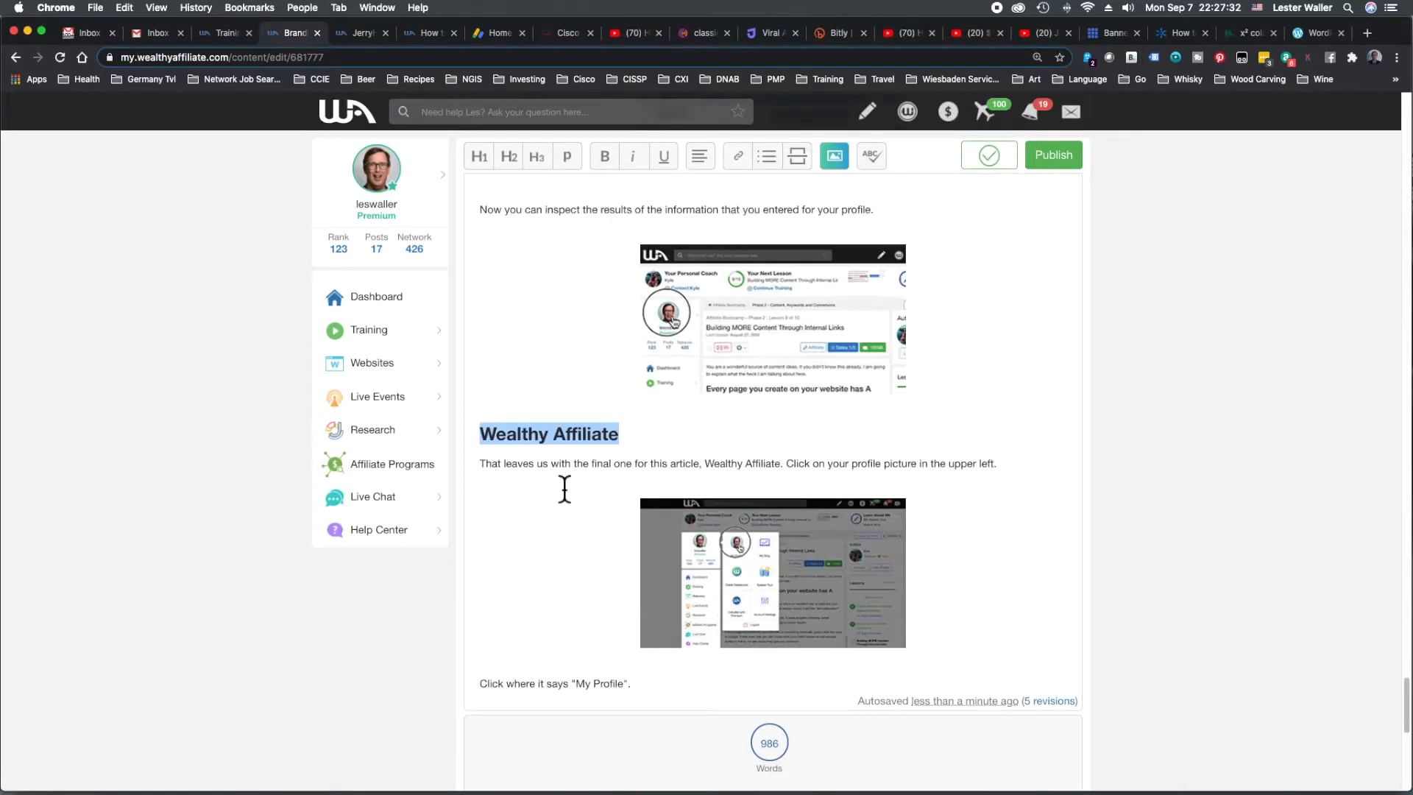
pyautogui.scroll(-10, 559, 558)
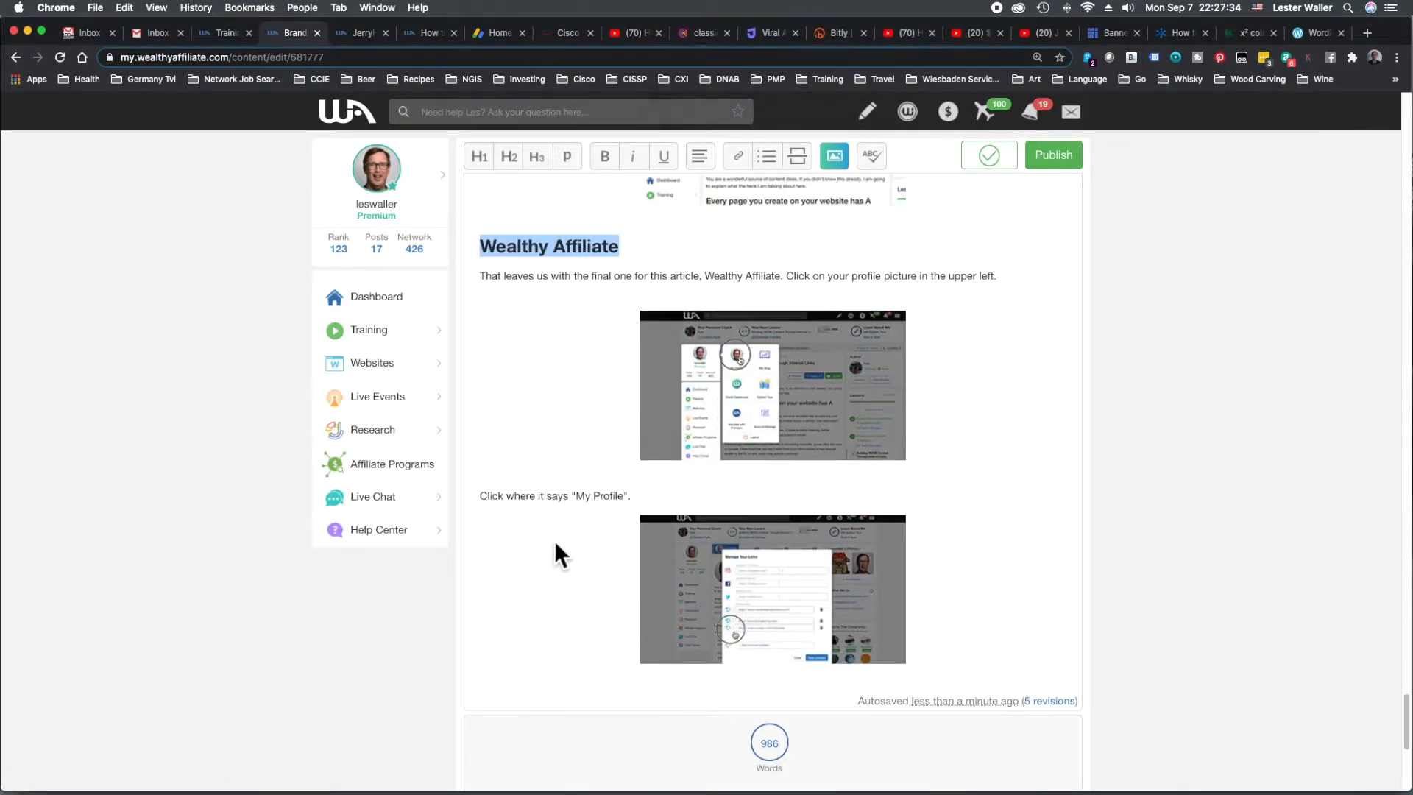
# - Run the spell check and add a comma after "Wherever you are on Facebook" in the first Facebook paragraph
pyautogui.scroll(4, 1014, 428)
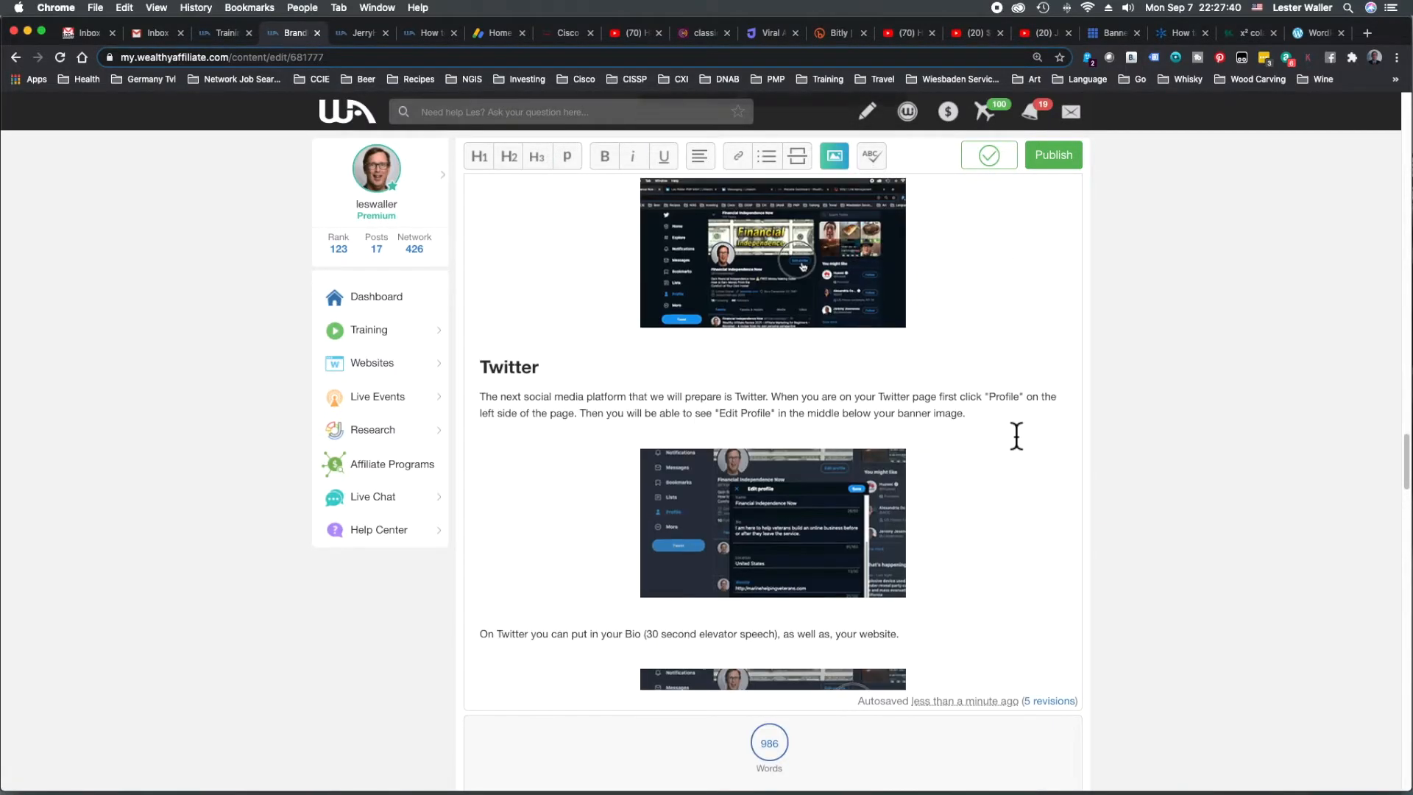
pyautogui.scroll(-10, 1014, 428)
pyautogui.click(885, 162)
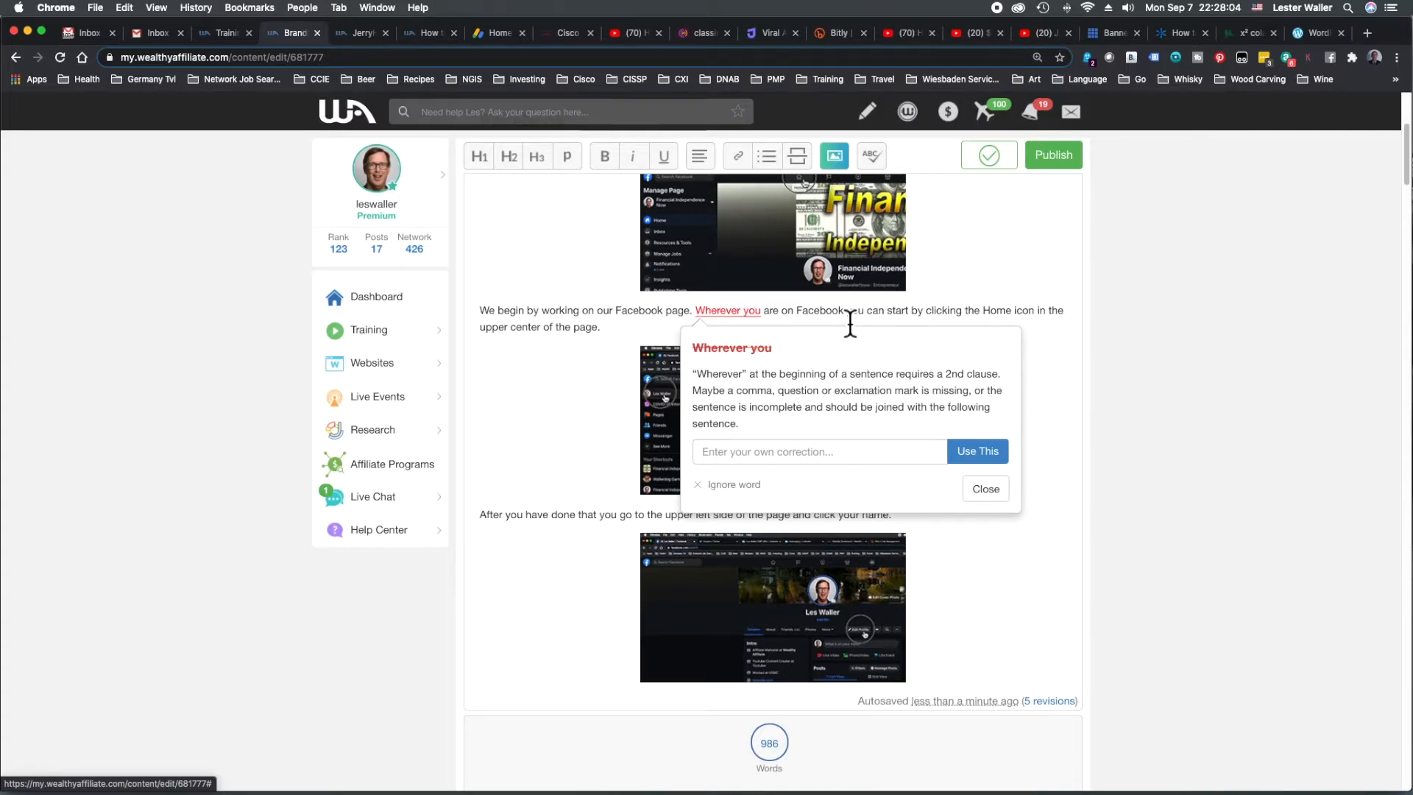
pyautogui.click(850, 323)
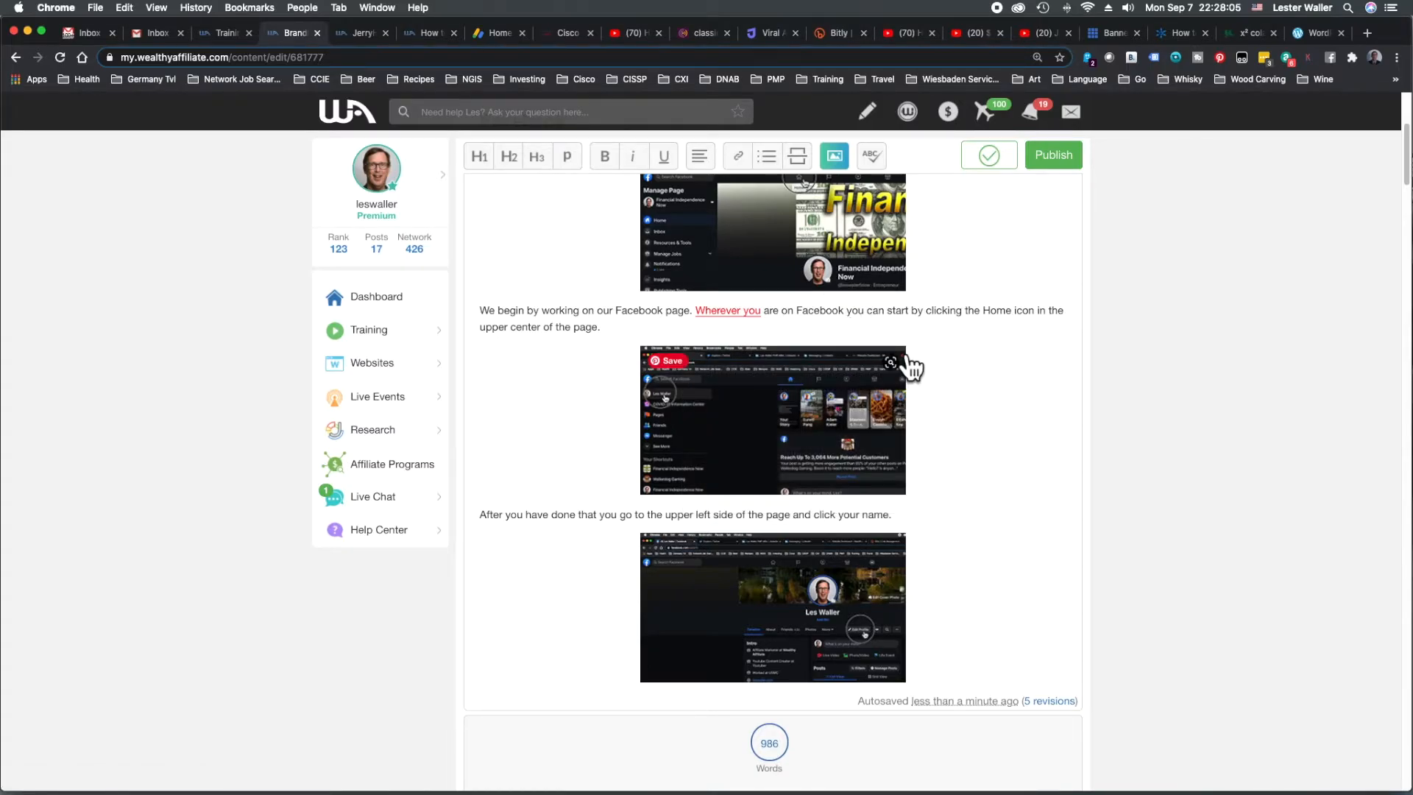
pyautogui.write(',')
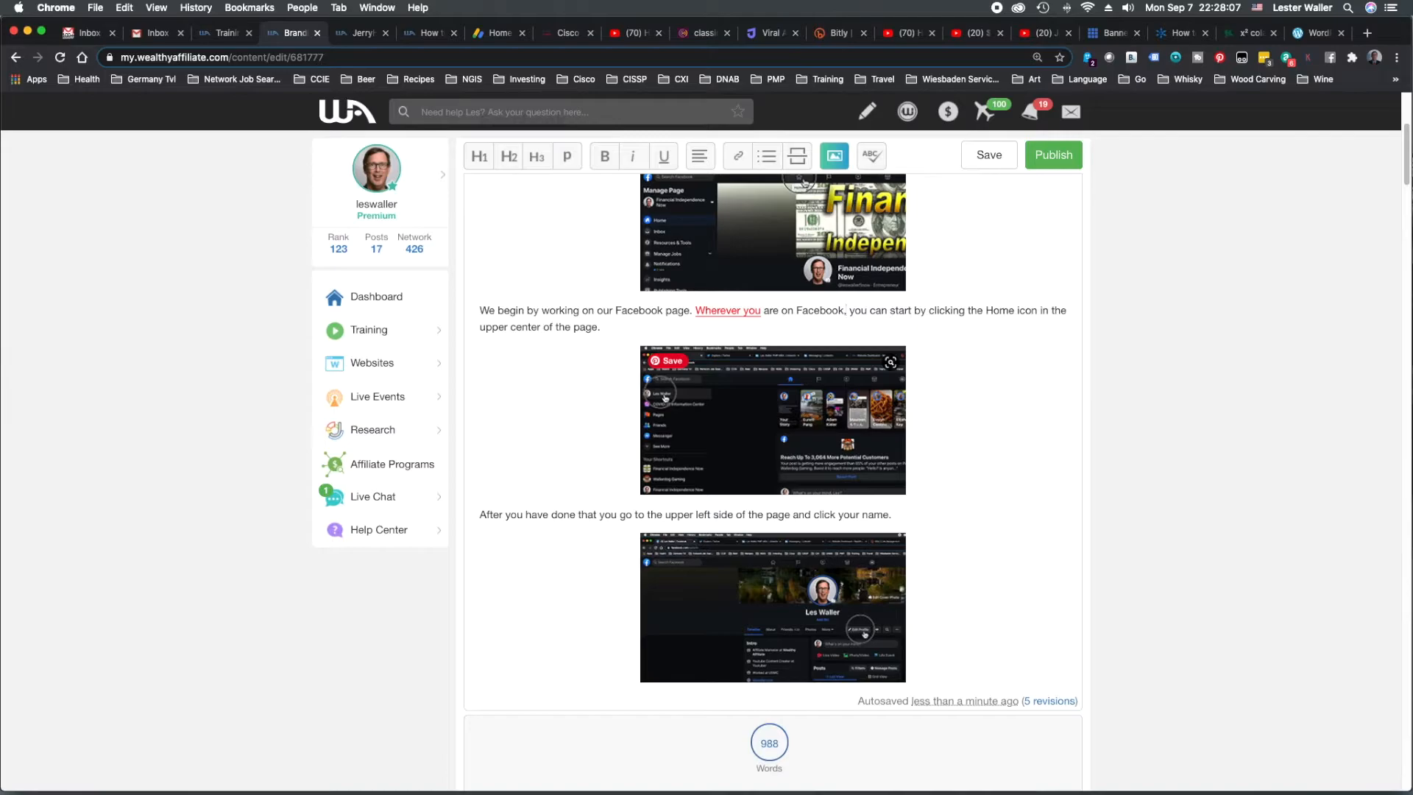
# - Rerun the spell check, replacing the misspelling before "like to Share this" with "would" and ignoring the unpaired-quote and "When you" flags
pyautogui.click(883, 164)
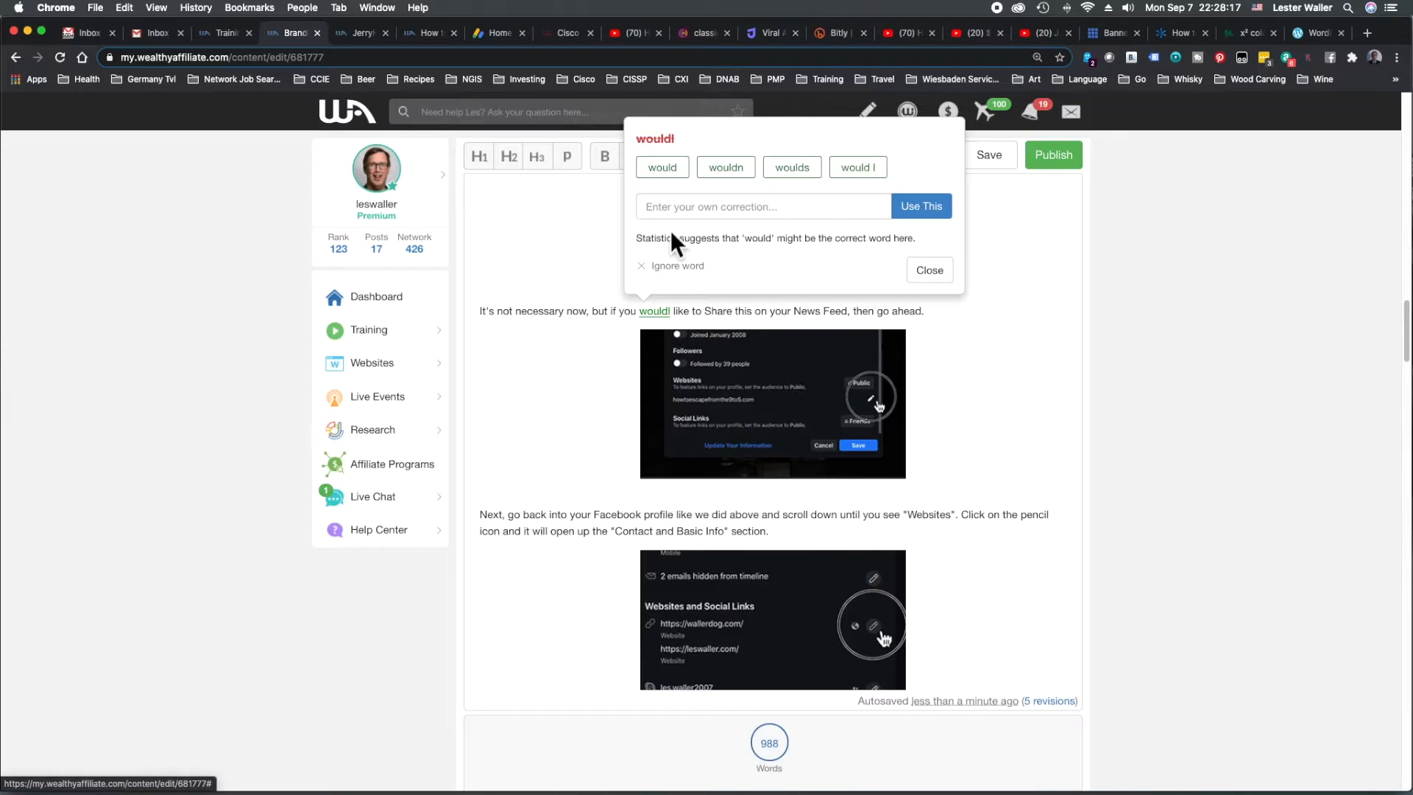
pyautogui.click(677, 178)
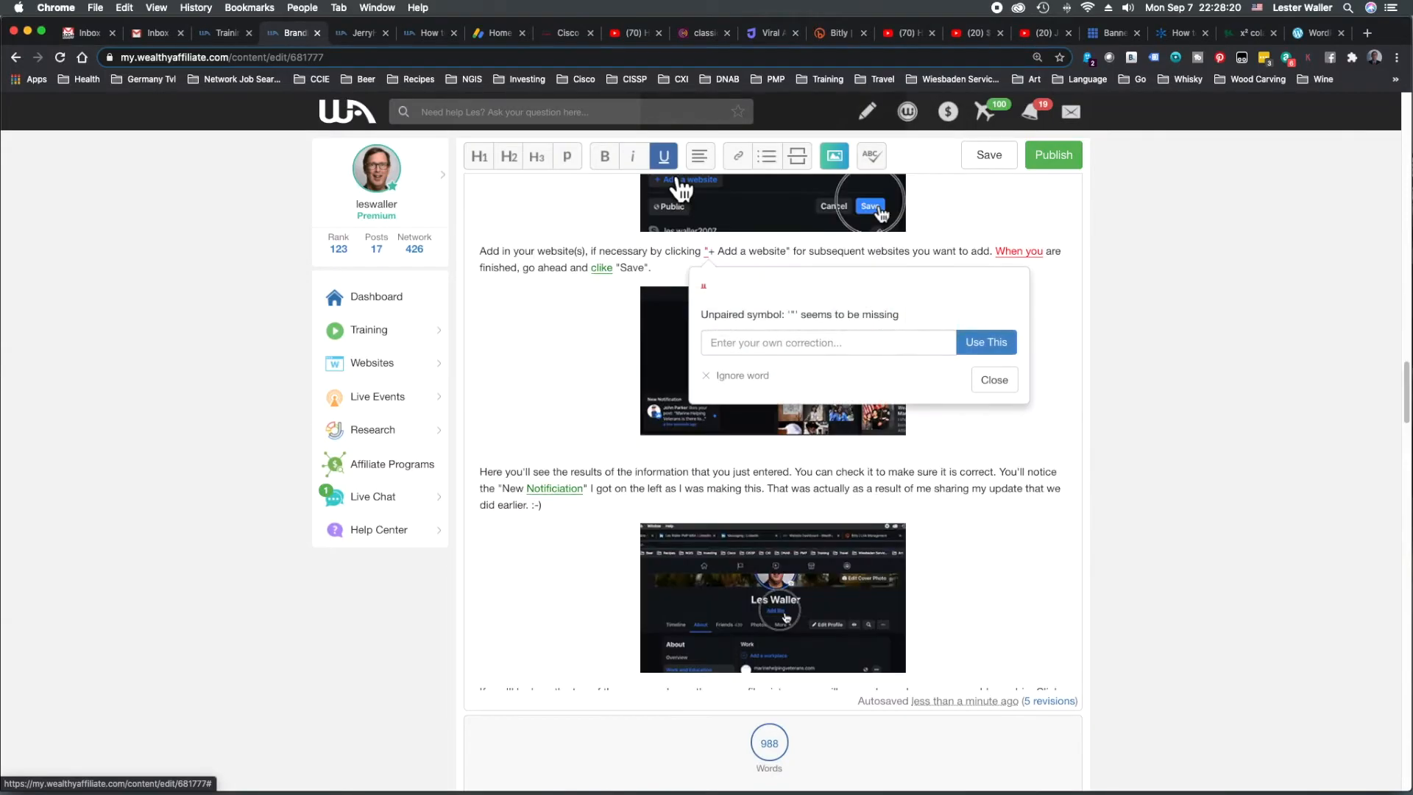
pyautogui.click(735, 379)
pyautogui.click(739, 382)
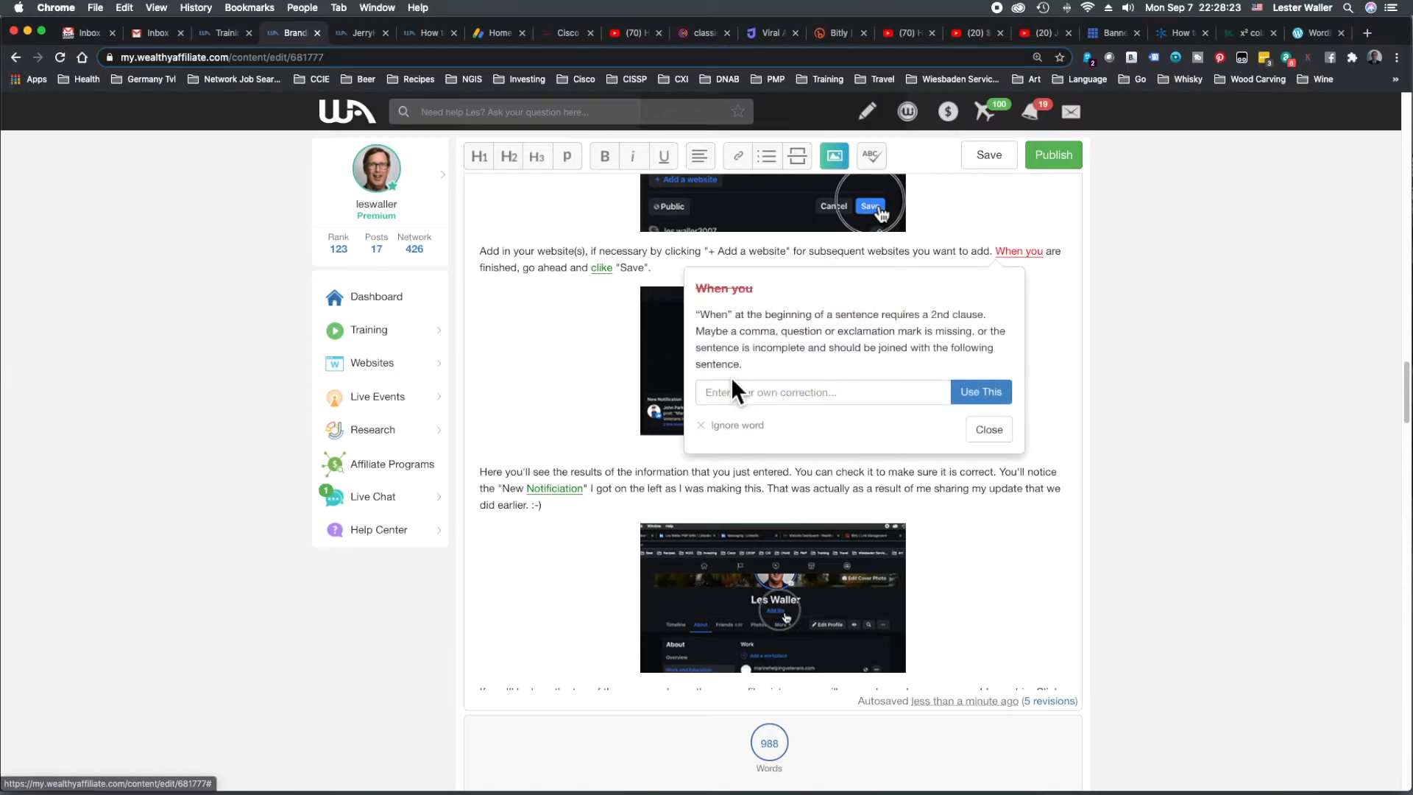
pyautogui.click(736, 431)
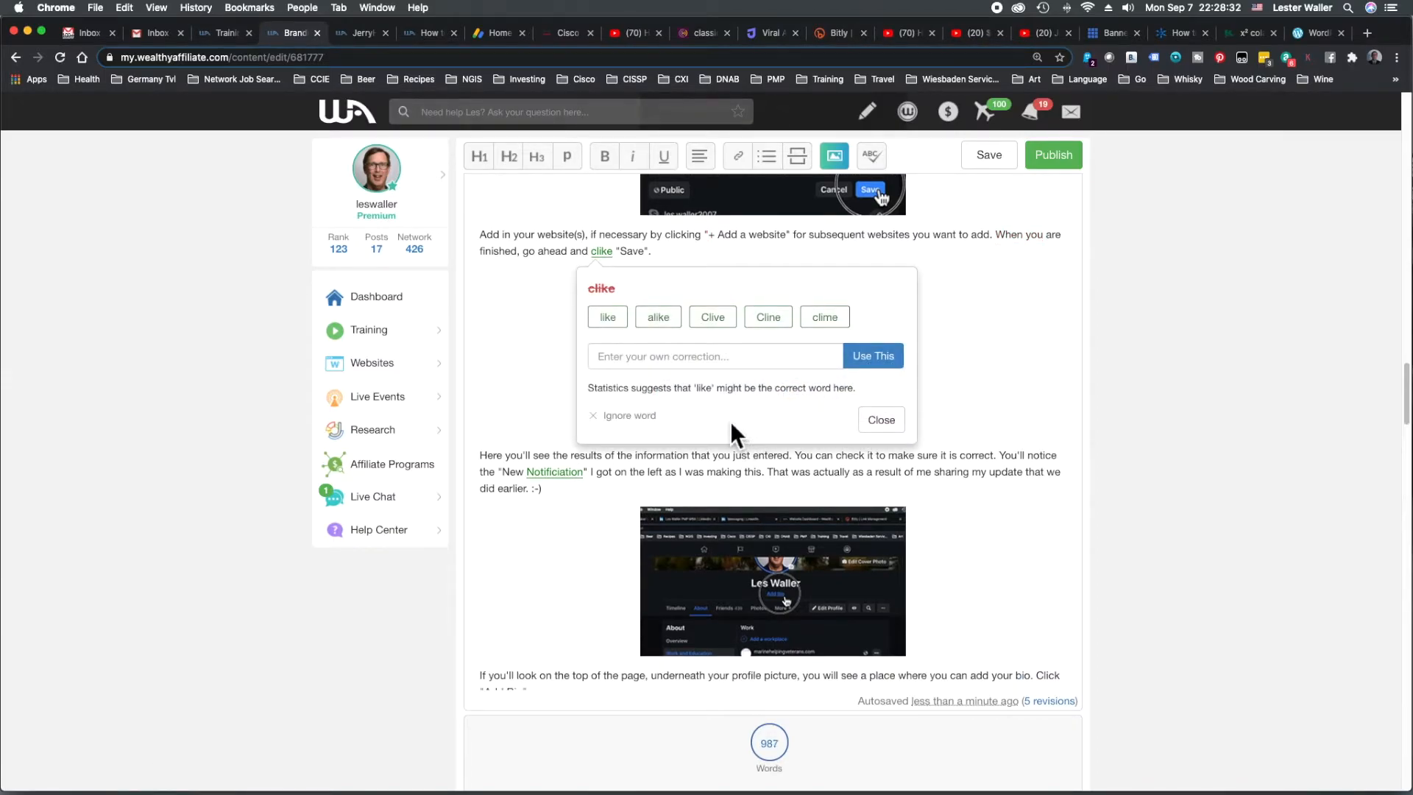
# - Replace "clike" with a custom correction and accept the spell-check suggestions "Notification", "Twitter, you" and "finished"
pyautogui.click(649, 357)
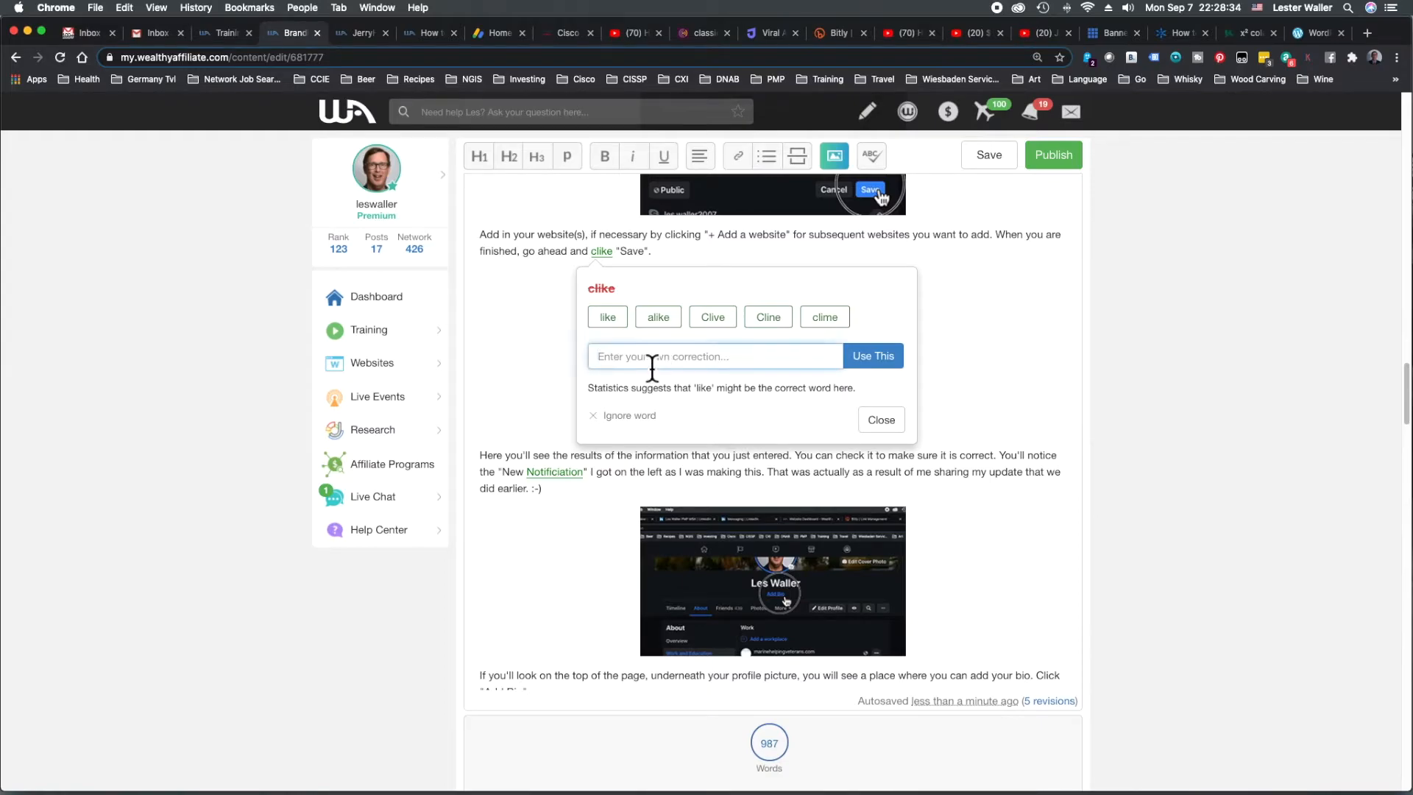
pyautogui.write('c')
pyautogui.click(887, 356)
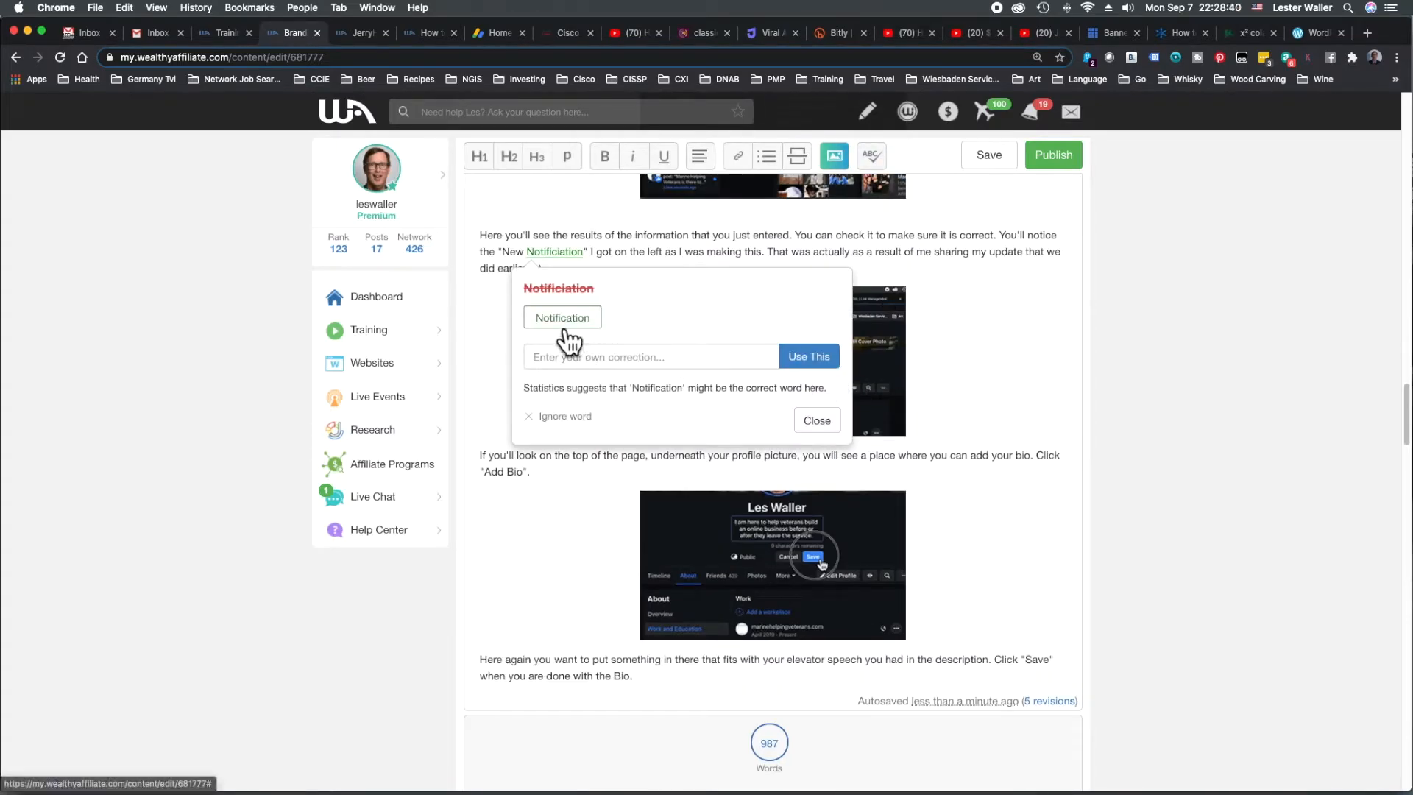
pyautogui.click(565, 323)
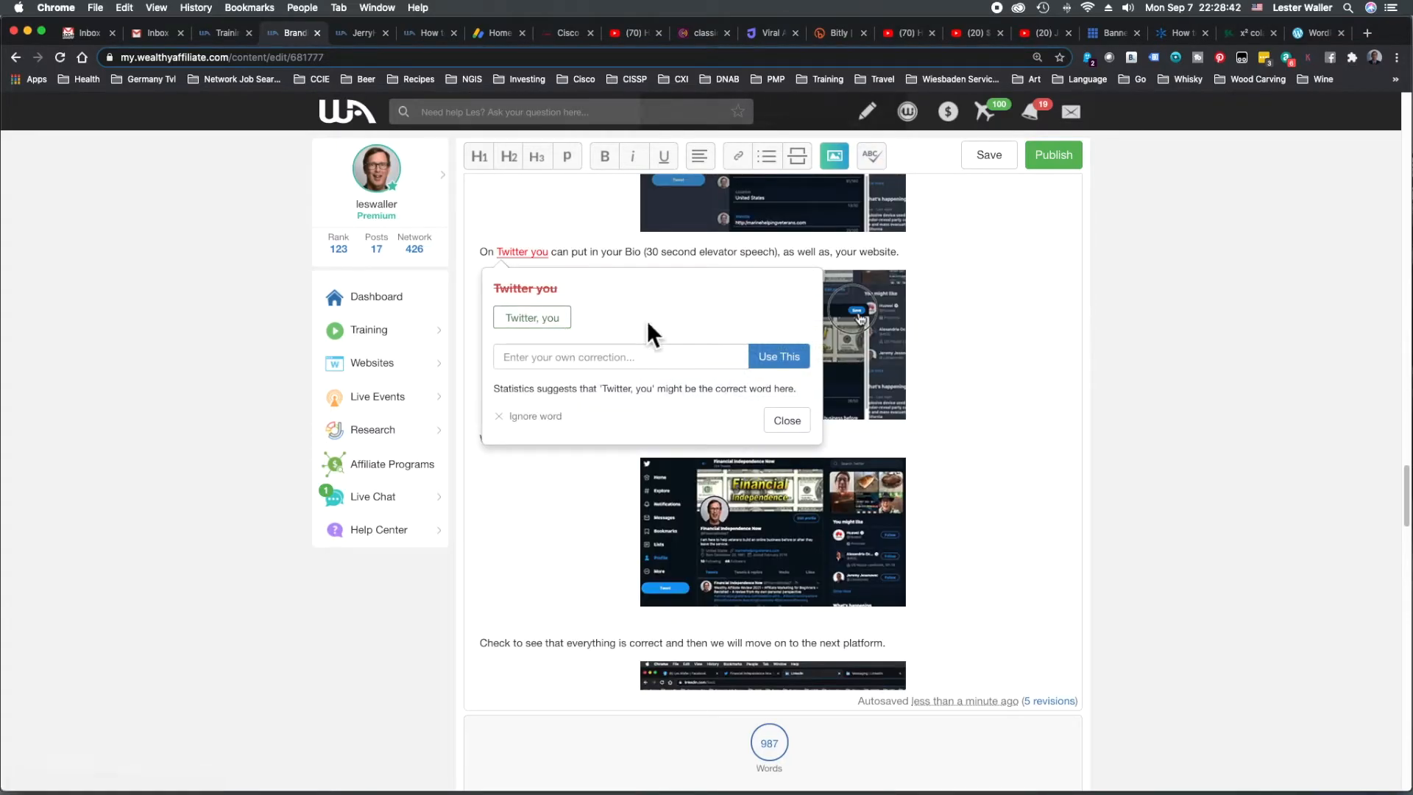
pyautogui.click(542, 333)
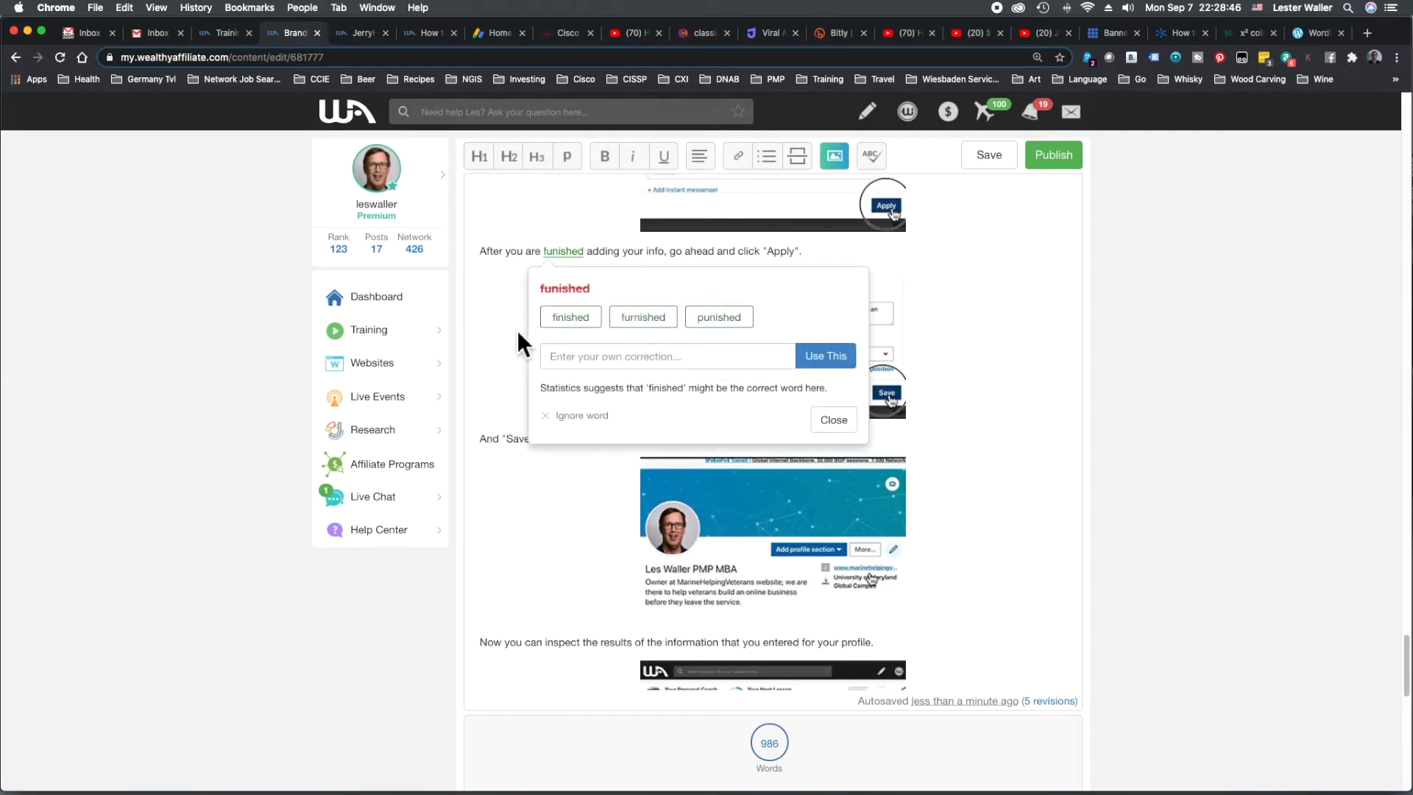
pyautogui.click(581, 322)
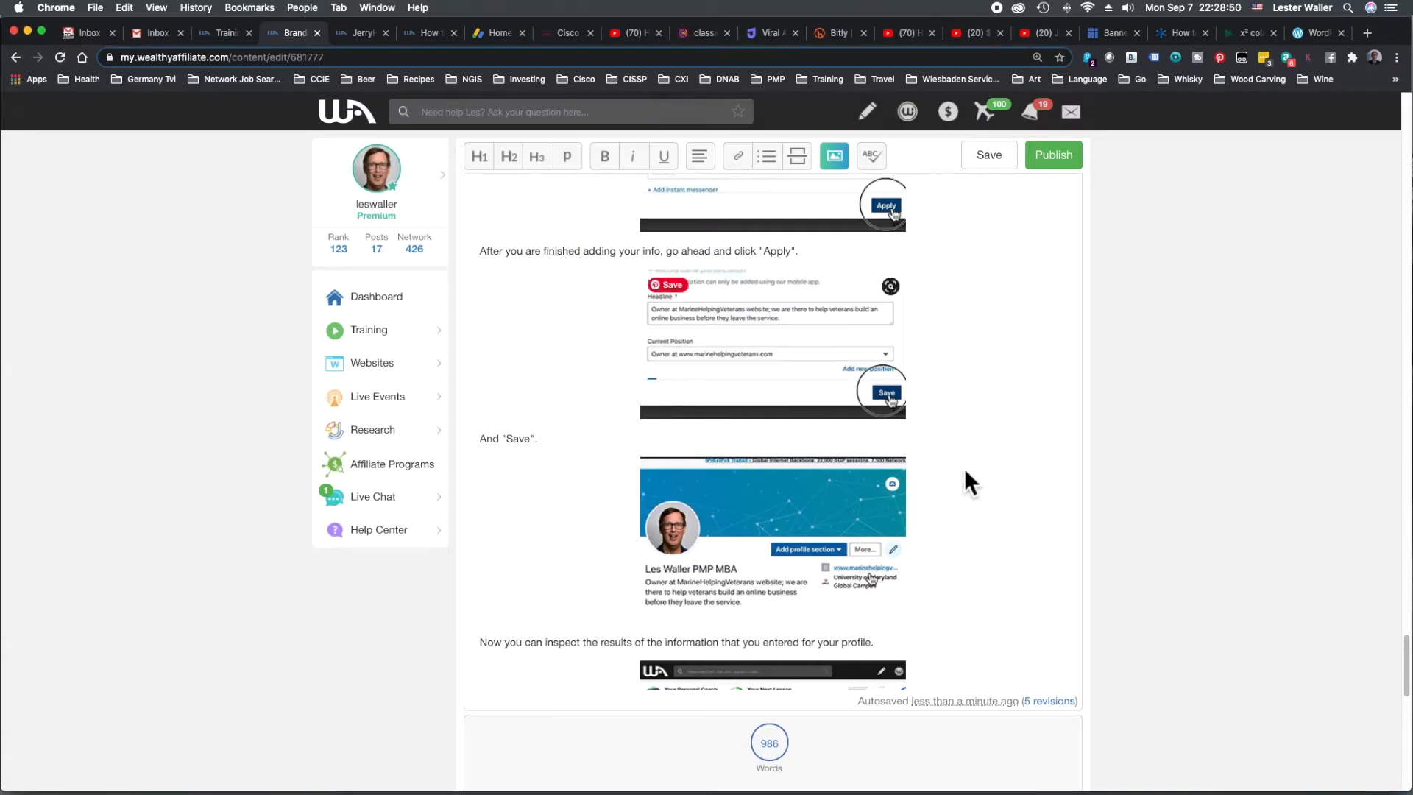
# - Save the article and add it to the MarineHelpingVeterans bucket
pyautogui.scroll(2, 1008, 478)
pyautogui.scroll(15, 1008, 478)
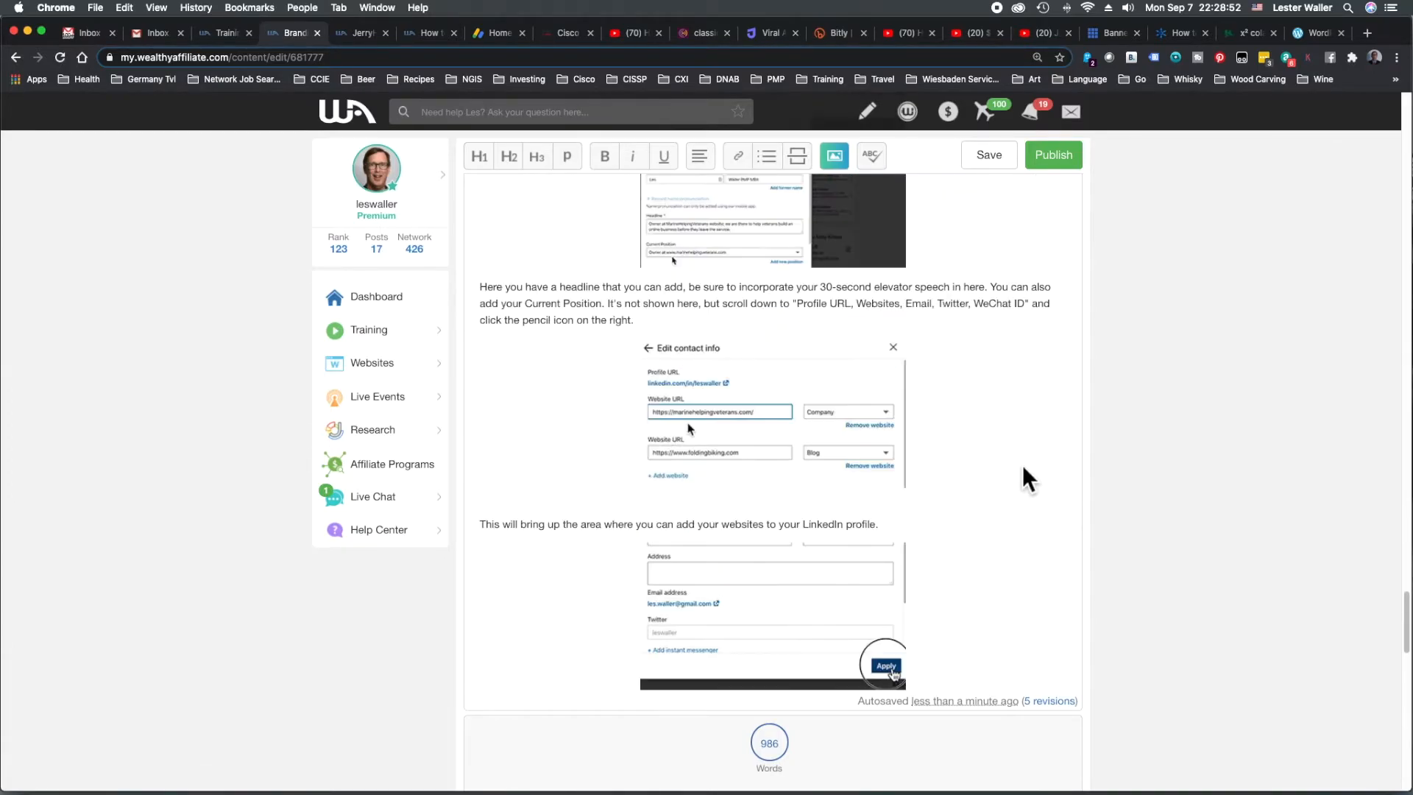
pyautogui.scroll(15, 1023, 468)
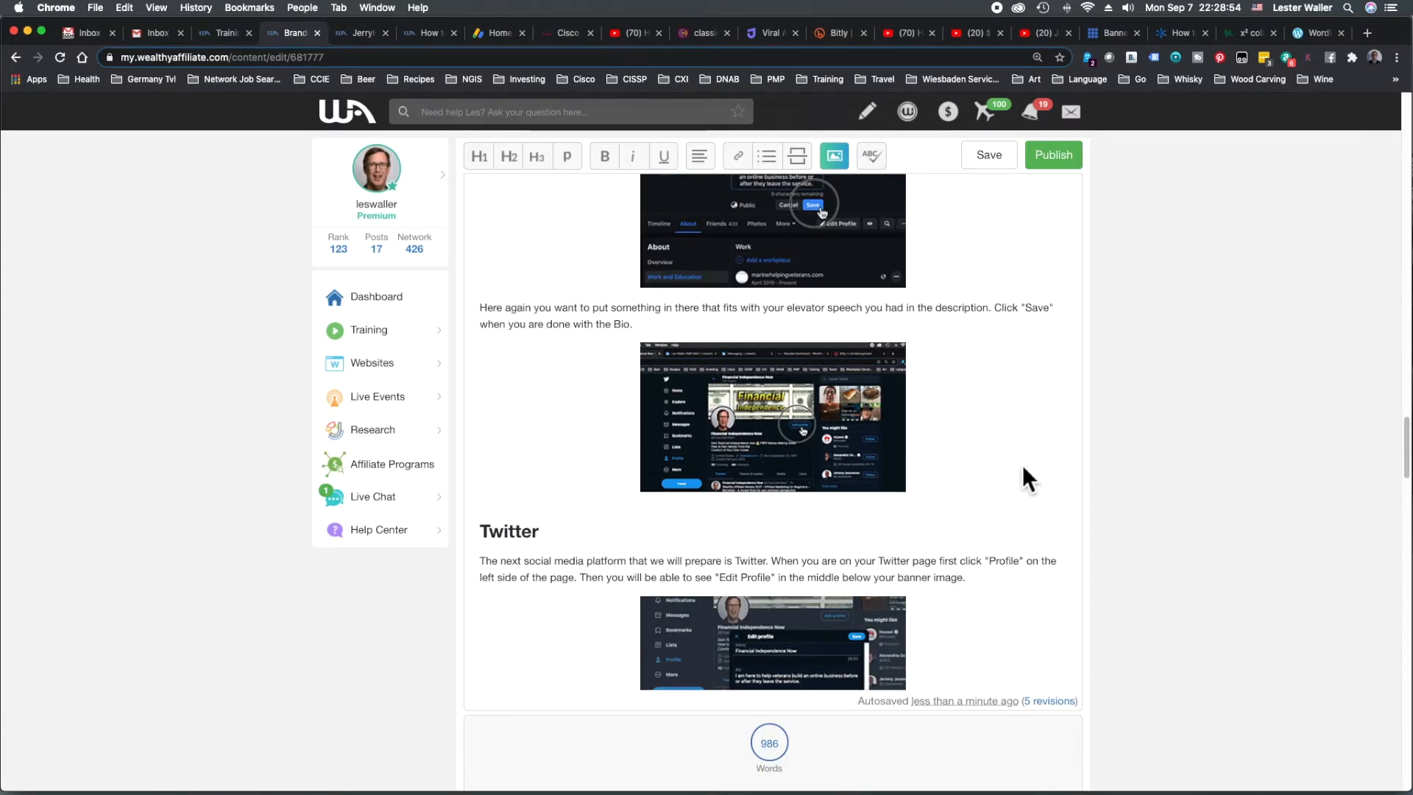
pyautogui.click(1010, 181)
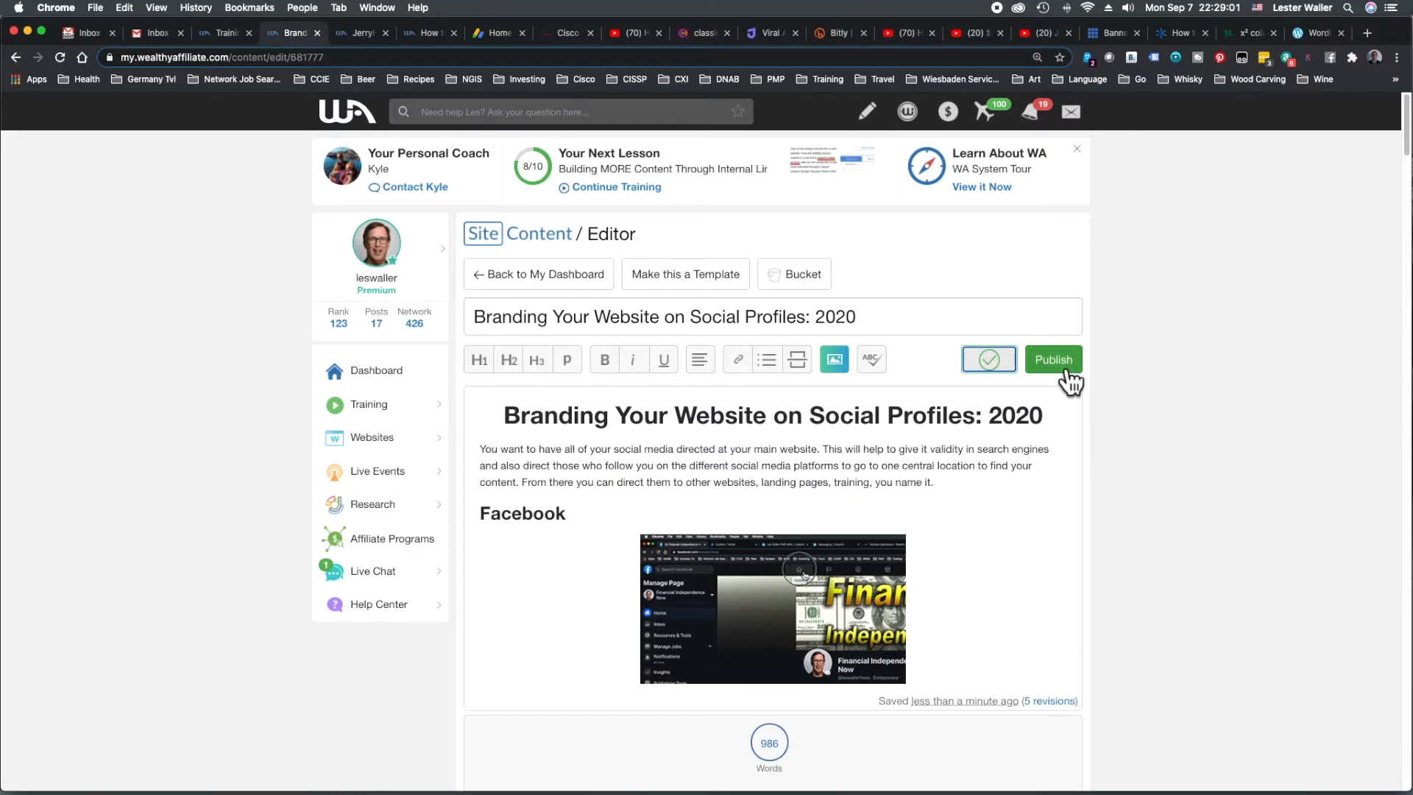
pyautogui.click(806, 288)
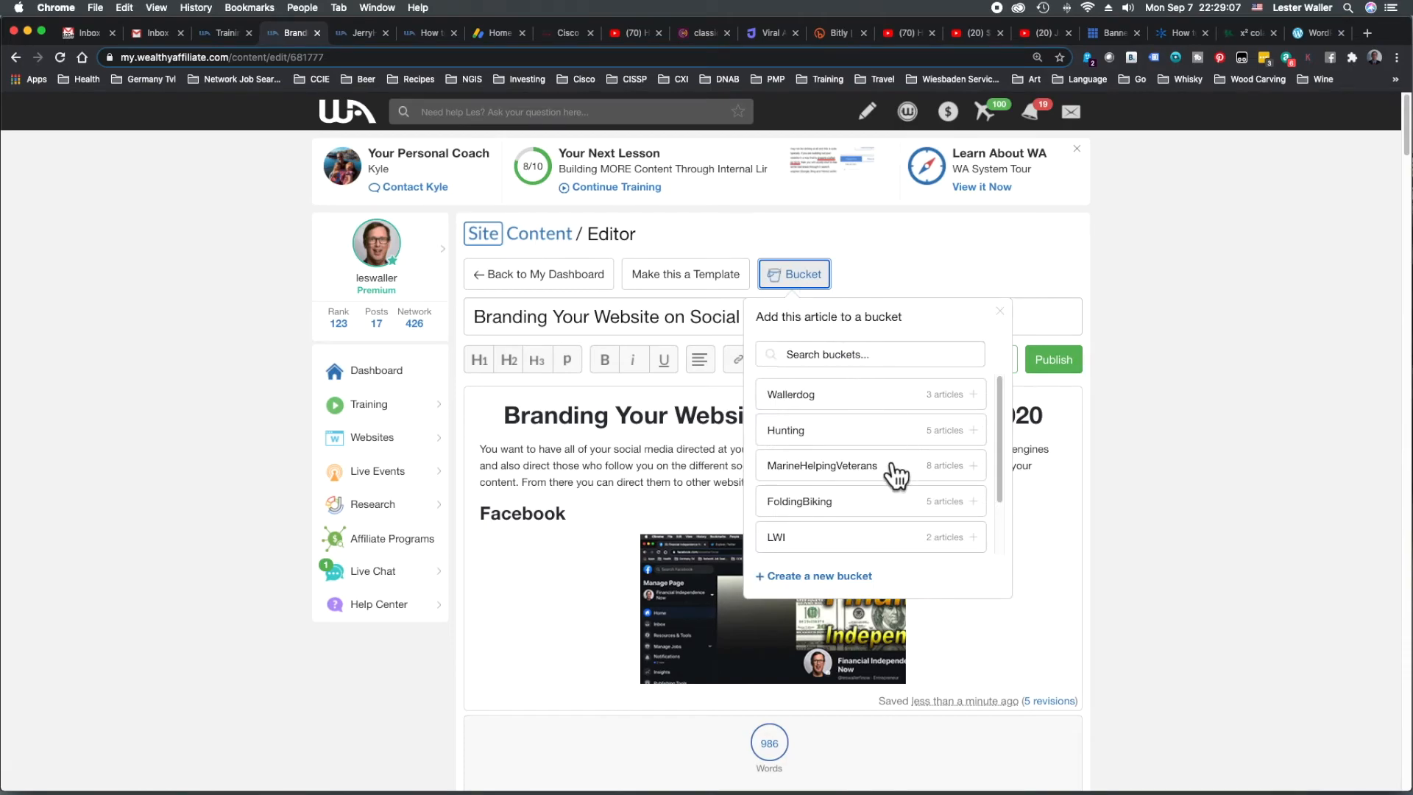
pyautogui.click(884, 475)
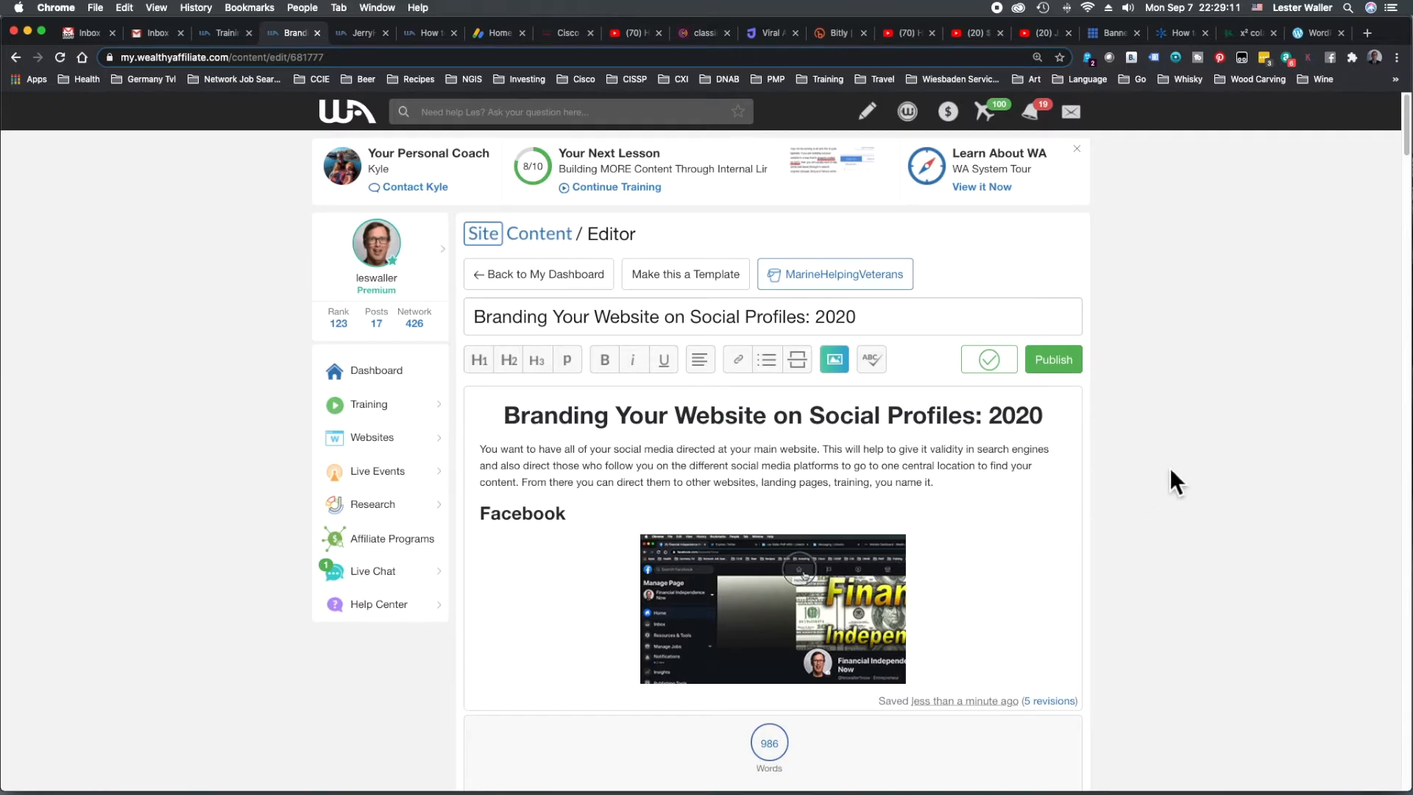
# - Publish the article as a post on marinehelpingveterans.com, using the owner's named user instead of admin as the author
pyautogui.scroll(-3, 1177, 483)
pyautogui.click(1064, 366)
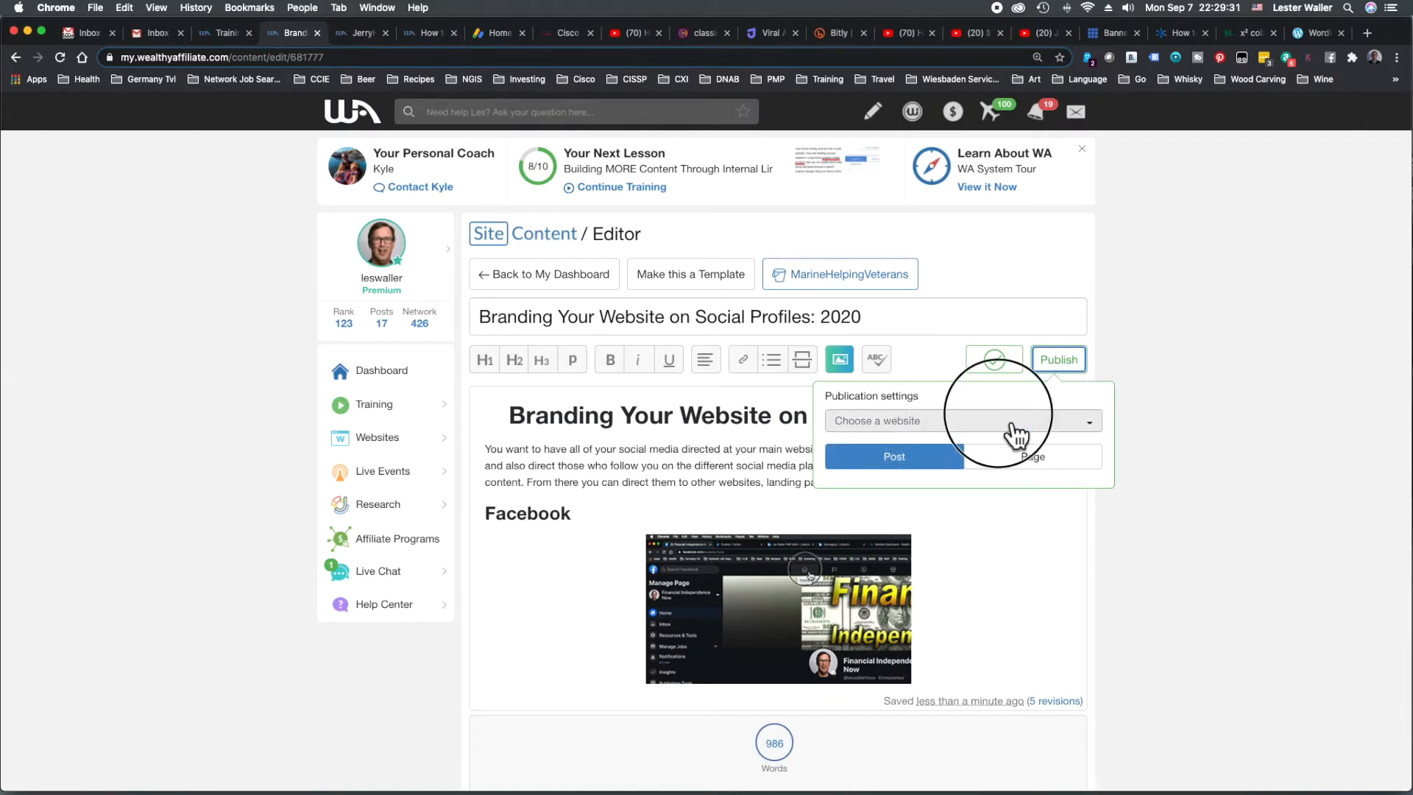
pyautogui.click(1010, 425)
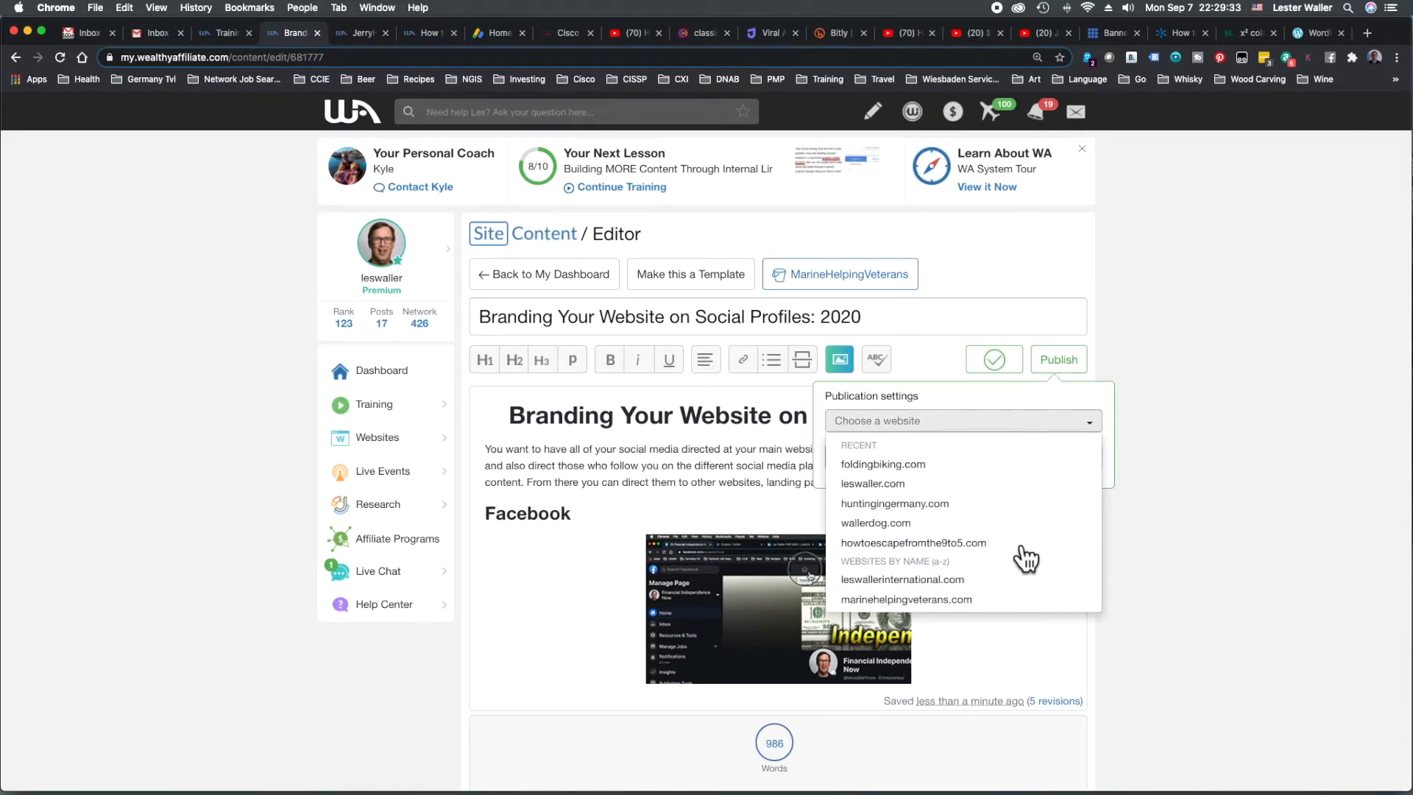
pyautogui.click(949, 600)
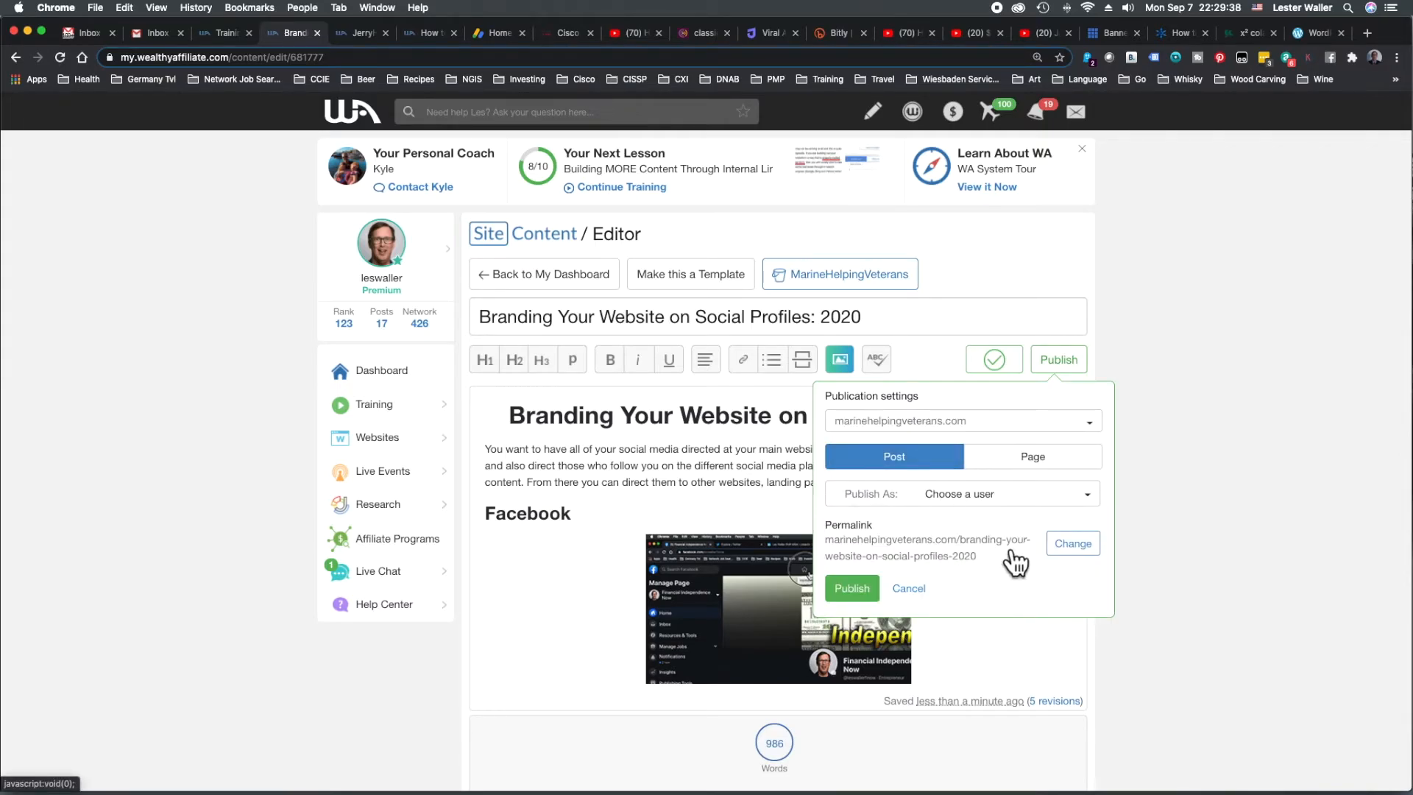
pyautogui.click(1025, 498)
pyautogui.click(1005, 539)
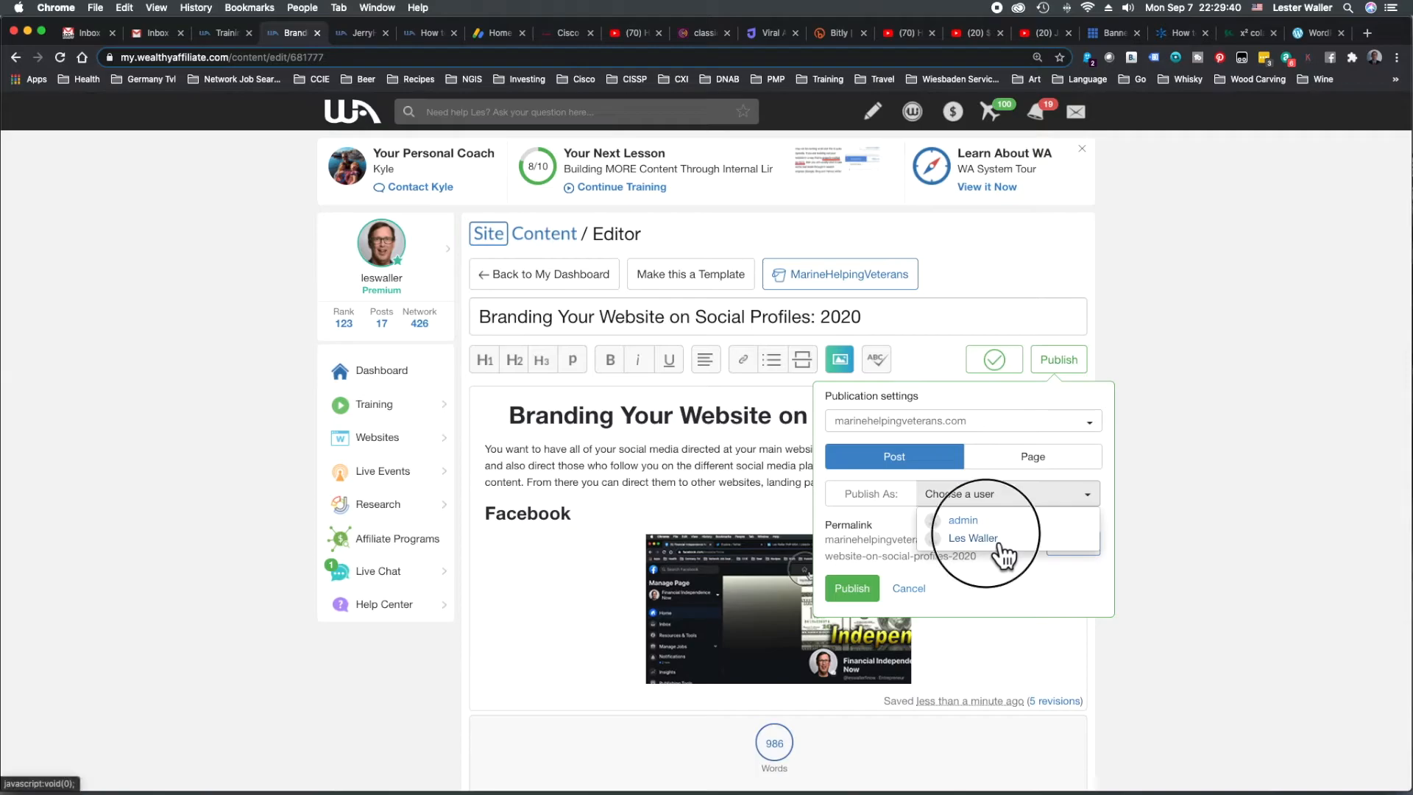
pyautogui.click(868, 589)
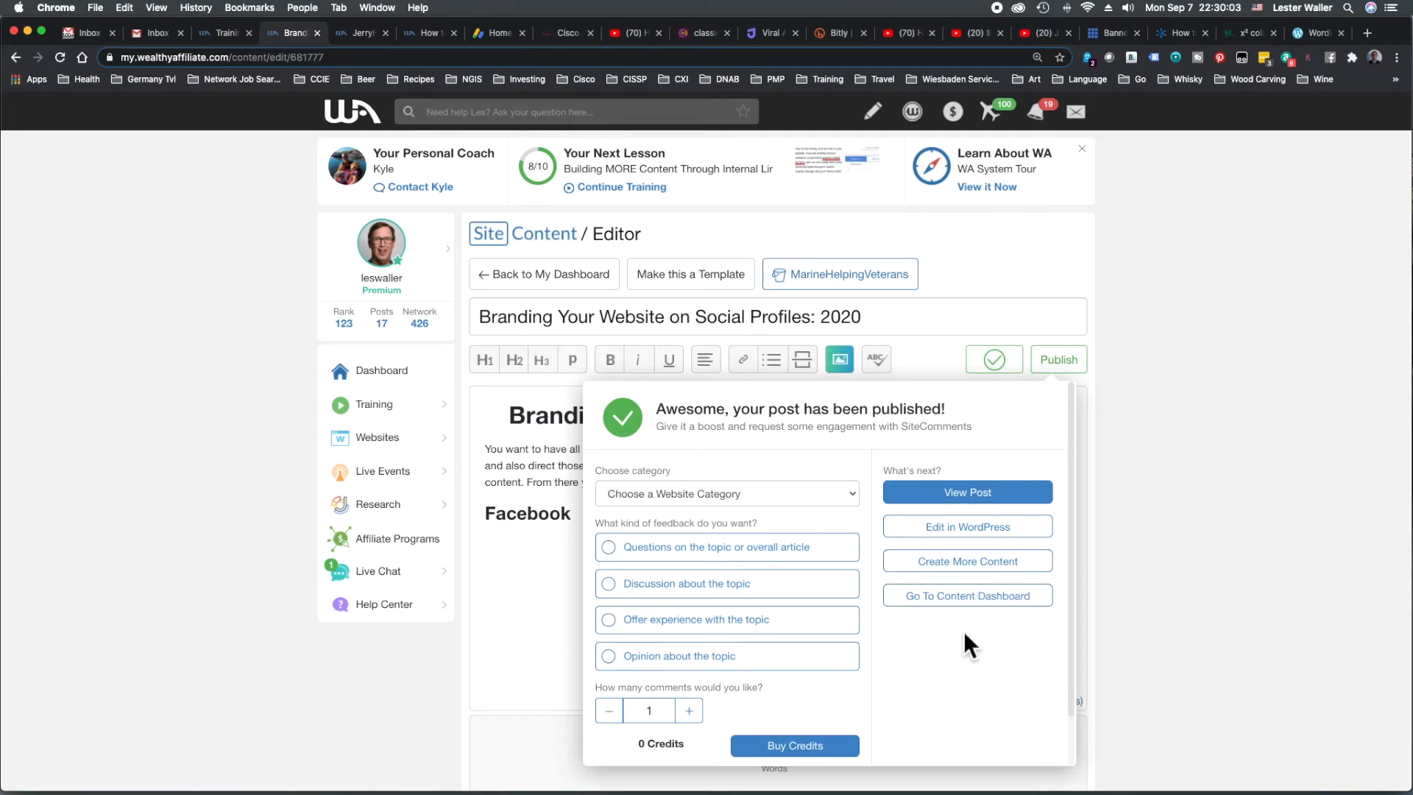
# - View the published post on the live site and read it through from the Facebook section to the closing paragraphs
pyautogui.click(960, 500)
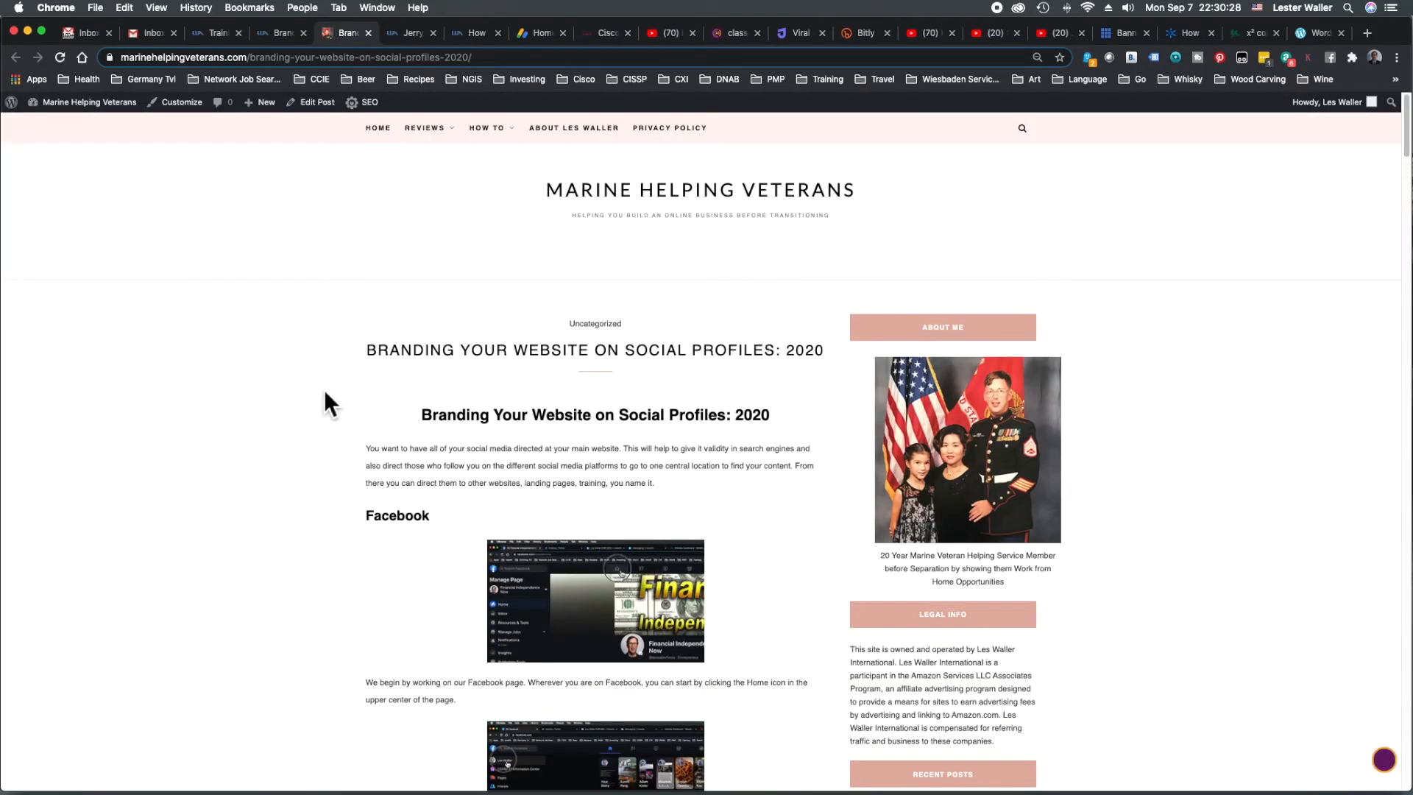
pyautogui.scroll(-15, 325, 394)
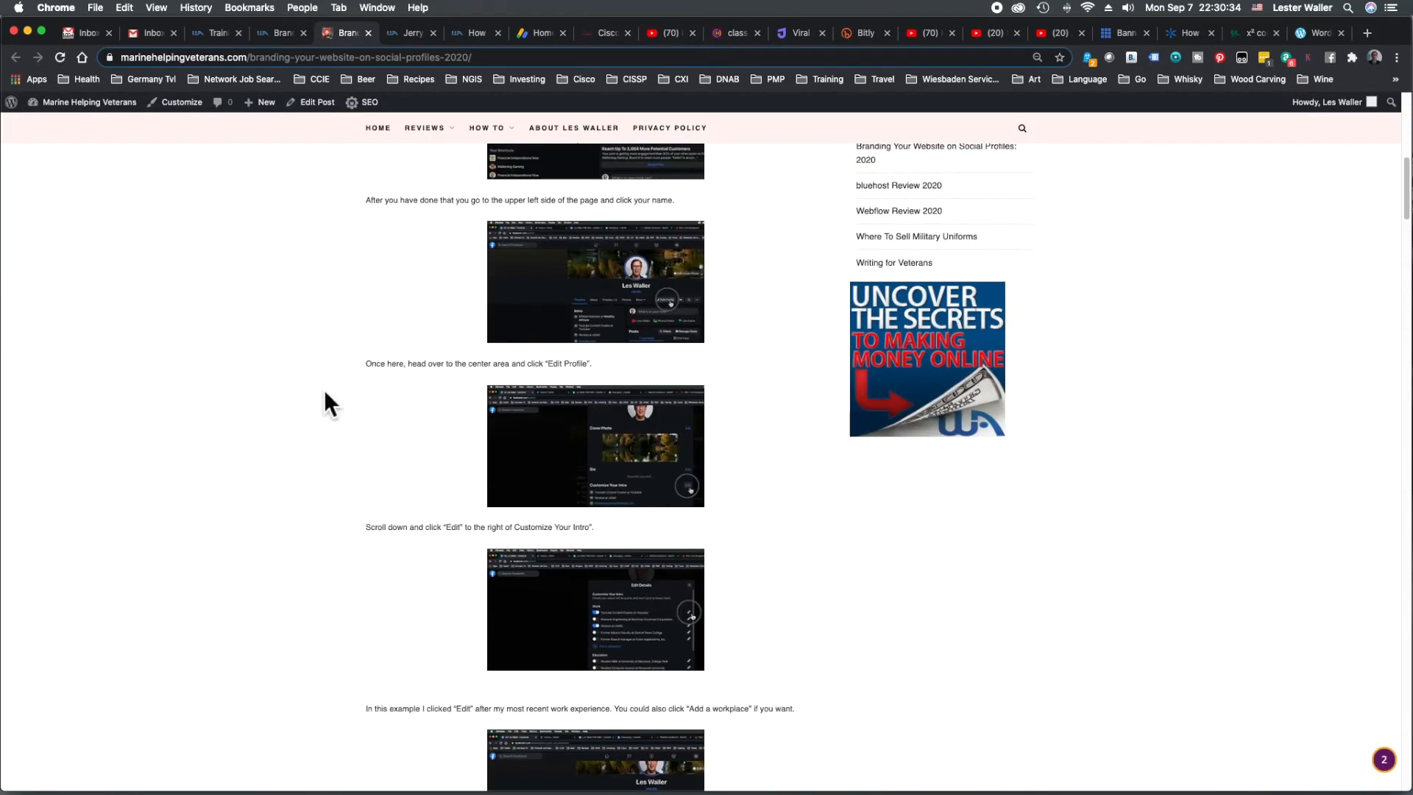
pyautogui.scroll(-15, 325, 393)
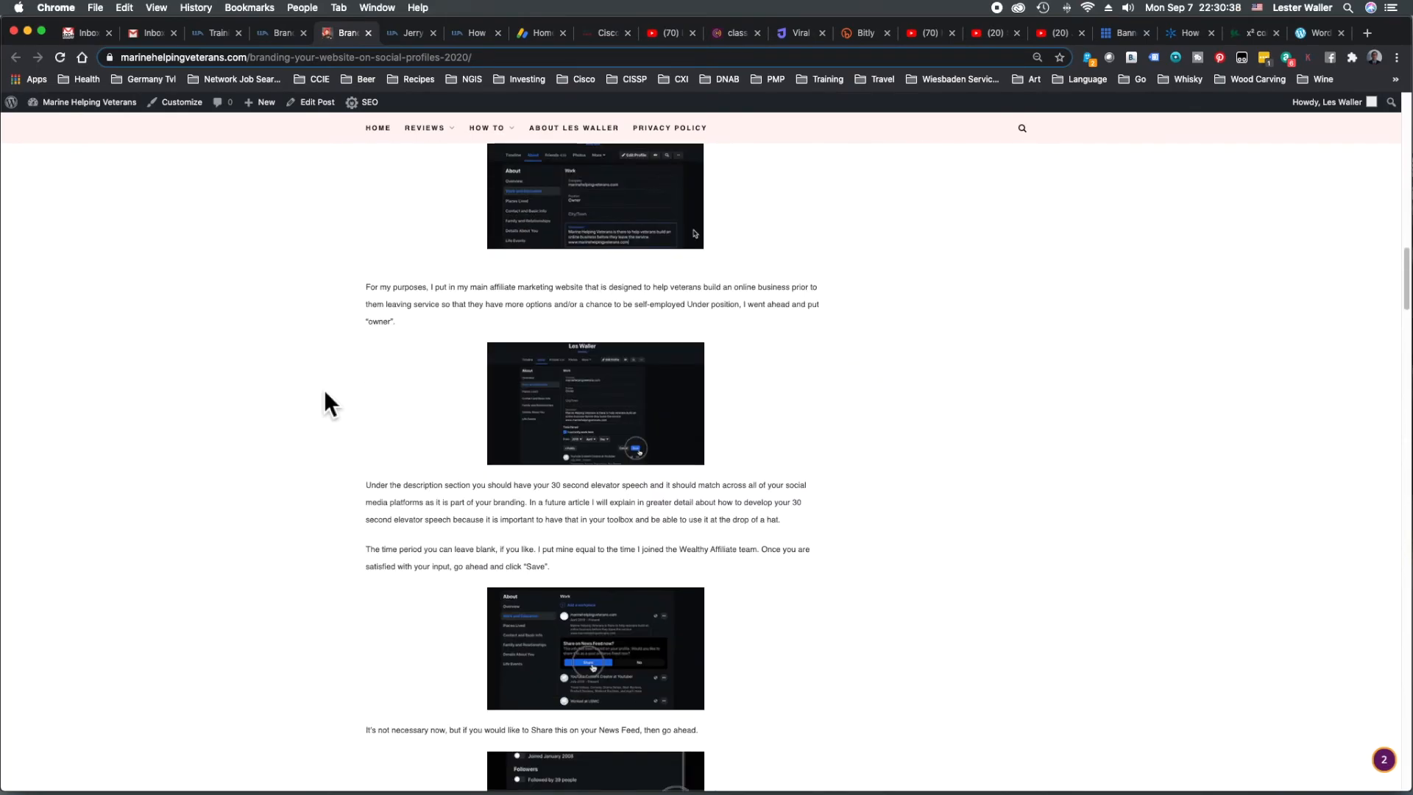
pyautogui.scroll(-5, 324, 403)
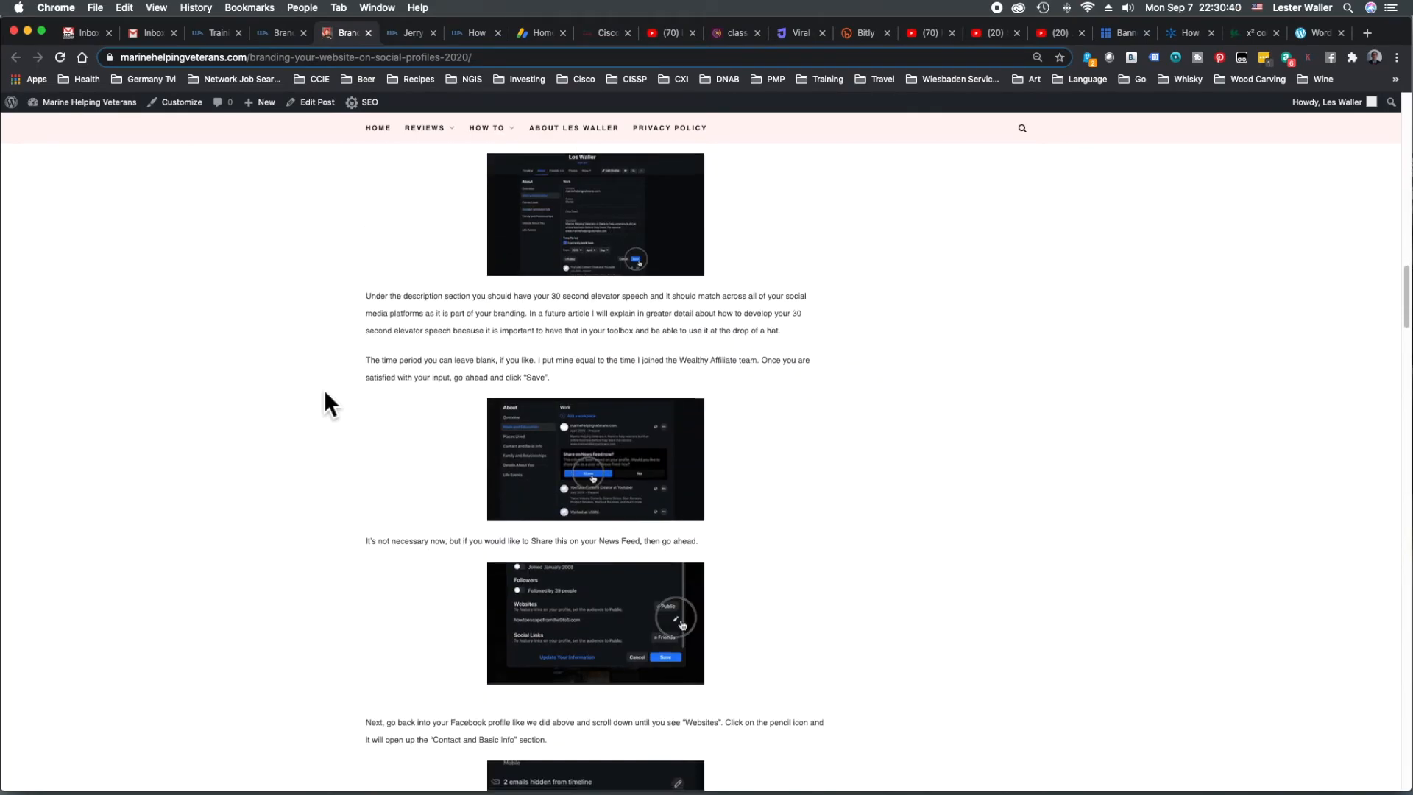
pyautogui.scroll(-10, 325, 394)
pyautogui.scroll(-5, 325, 394)
pyautogui.scroll(-5, 324, 392)
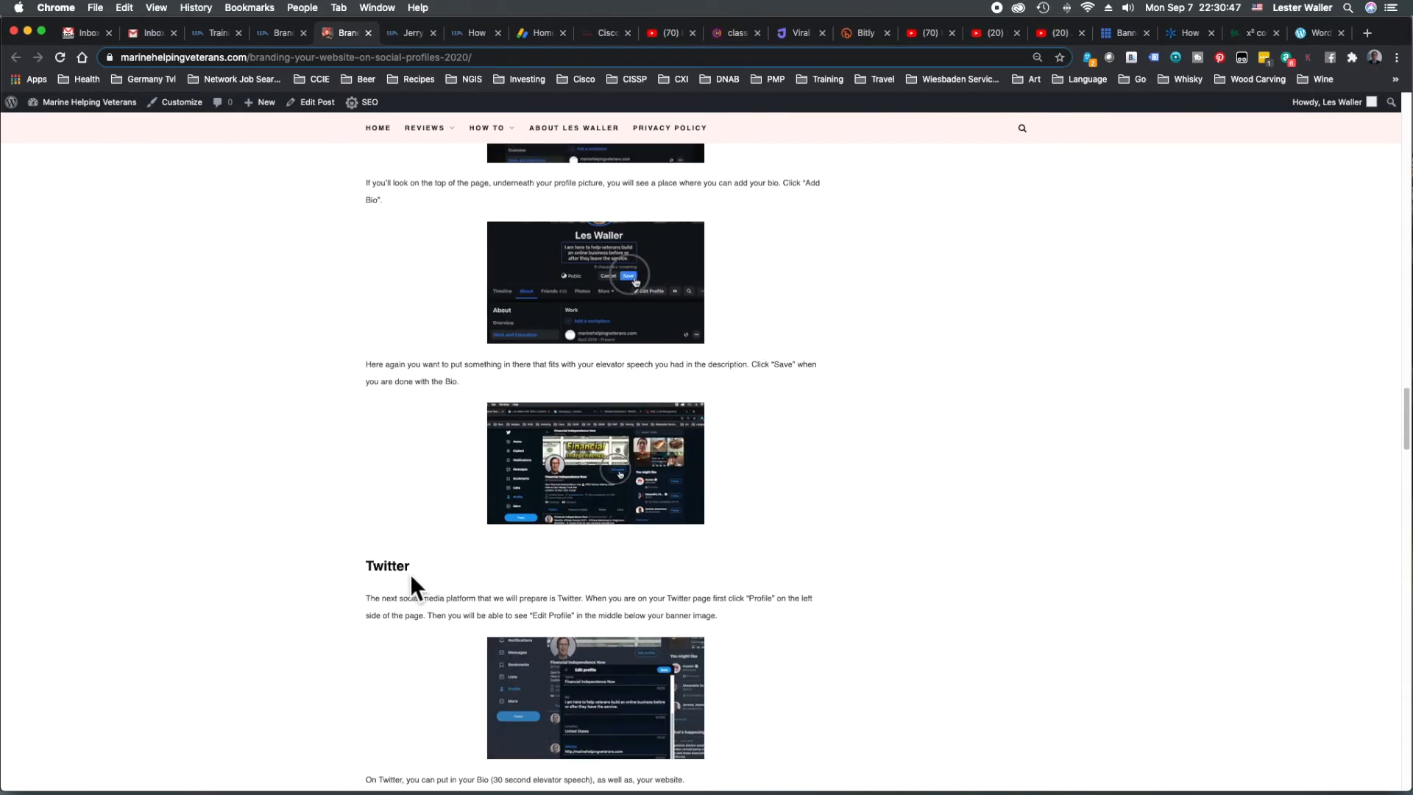
pyautogui.scroll(-18, 337, 555)
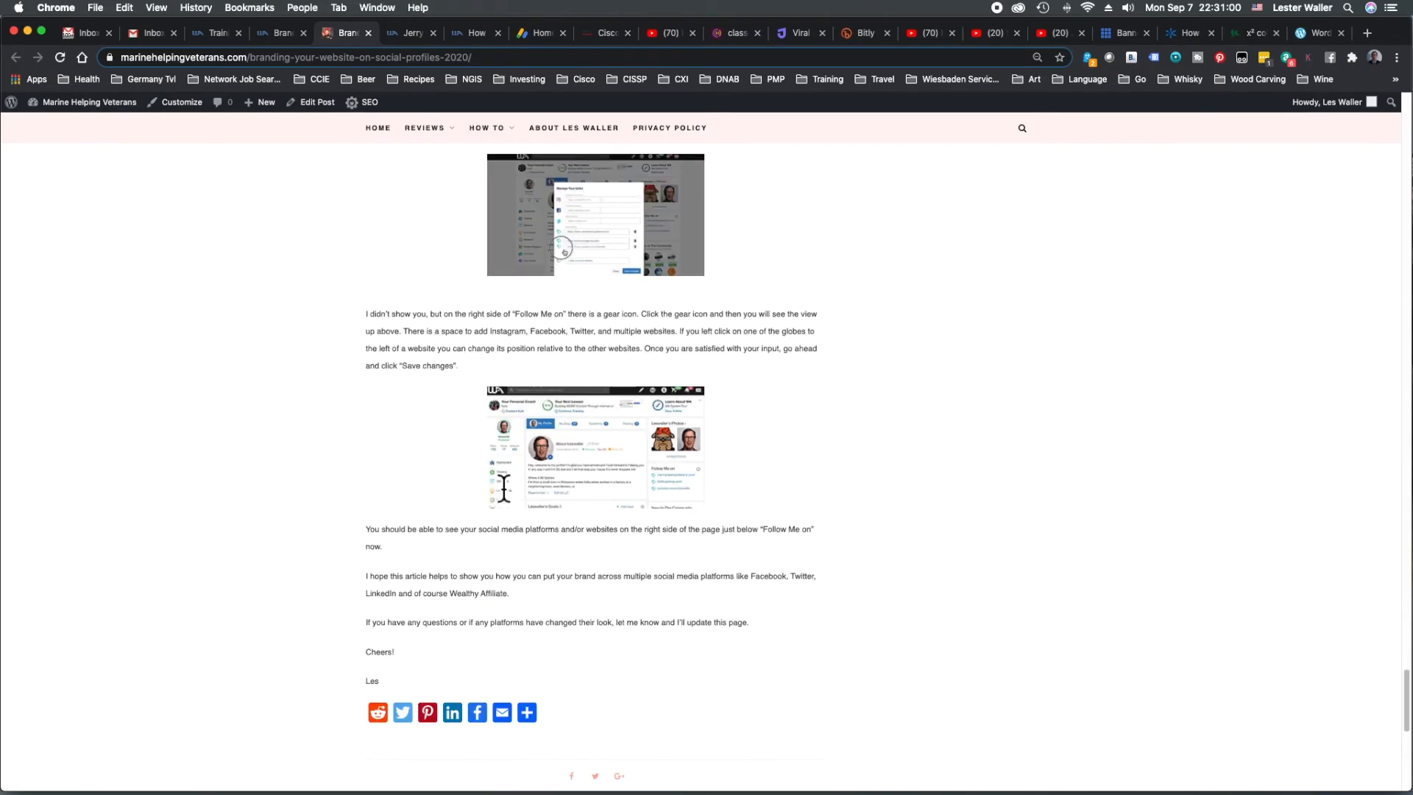
# - Recheck the images and text of the post's Wealthy Affiliate section and closing, and return to the article's title
pyautogui.scroll(2, 503, 488)
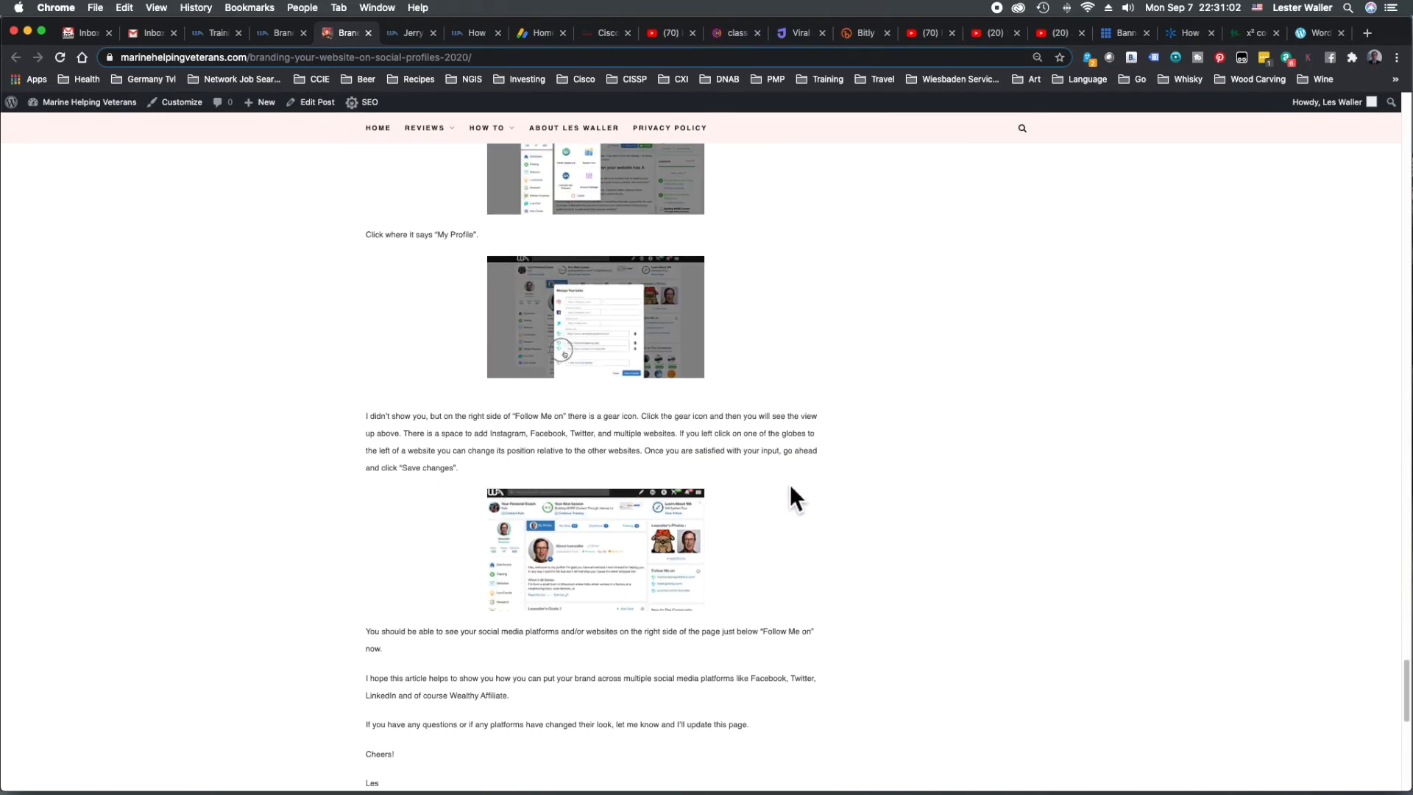
pyautogui.scroll(-2, 518, 685)
pyautogui.scroll(3, 430, 660)
pyautogui.scroll(15, 407, 655)
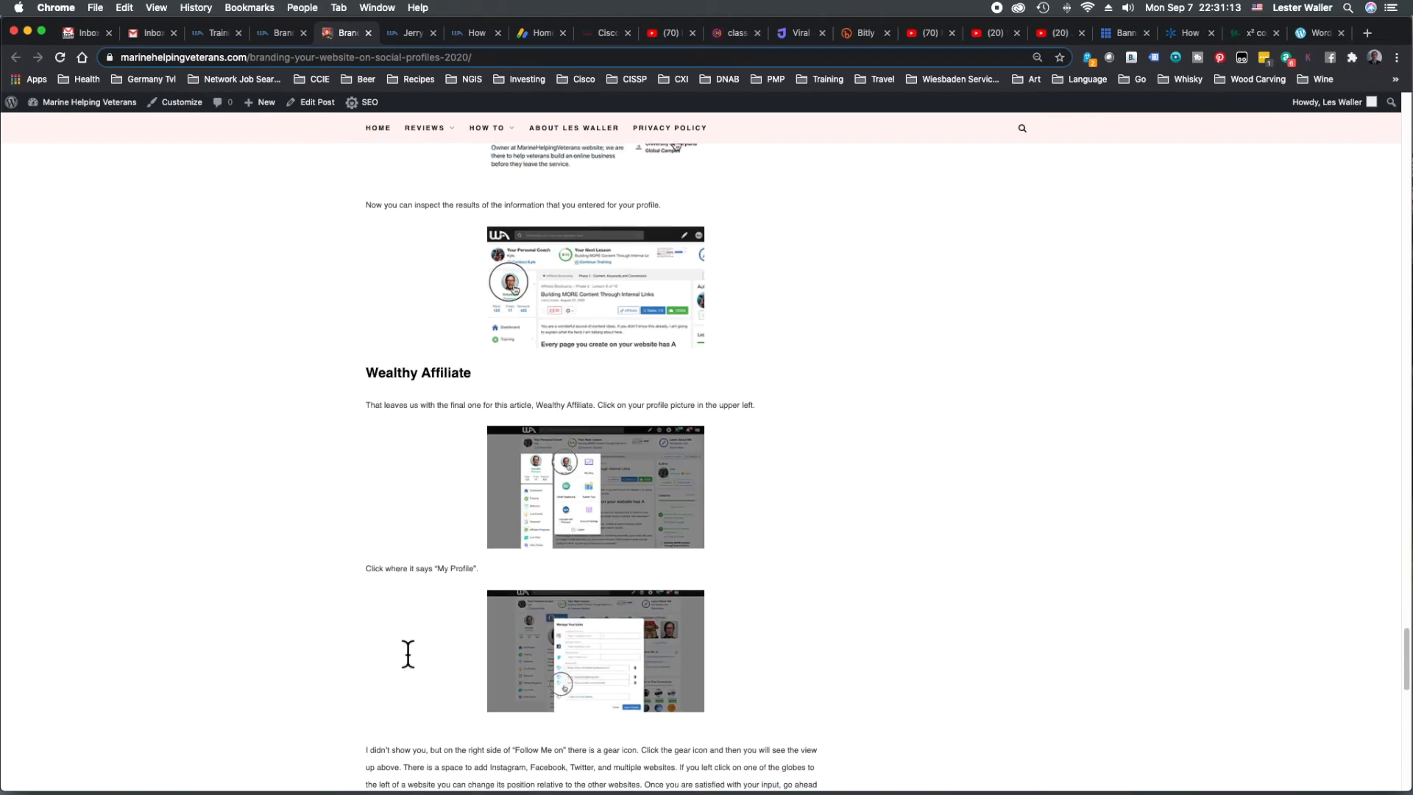
pyautogui.scroll(5, 369, 596)
pyautogui.scroll(-20, 370, 592)
pyautogui.scroll(3, 369, 591)
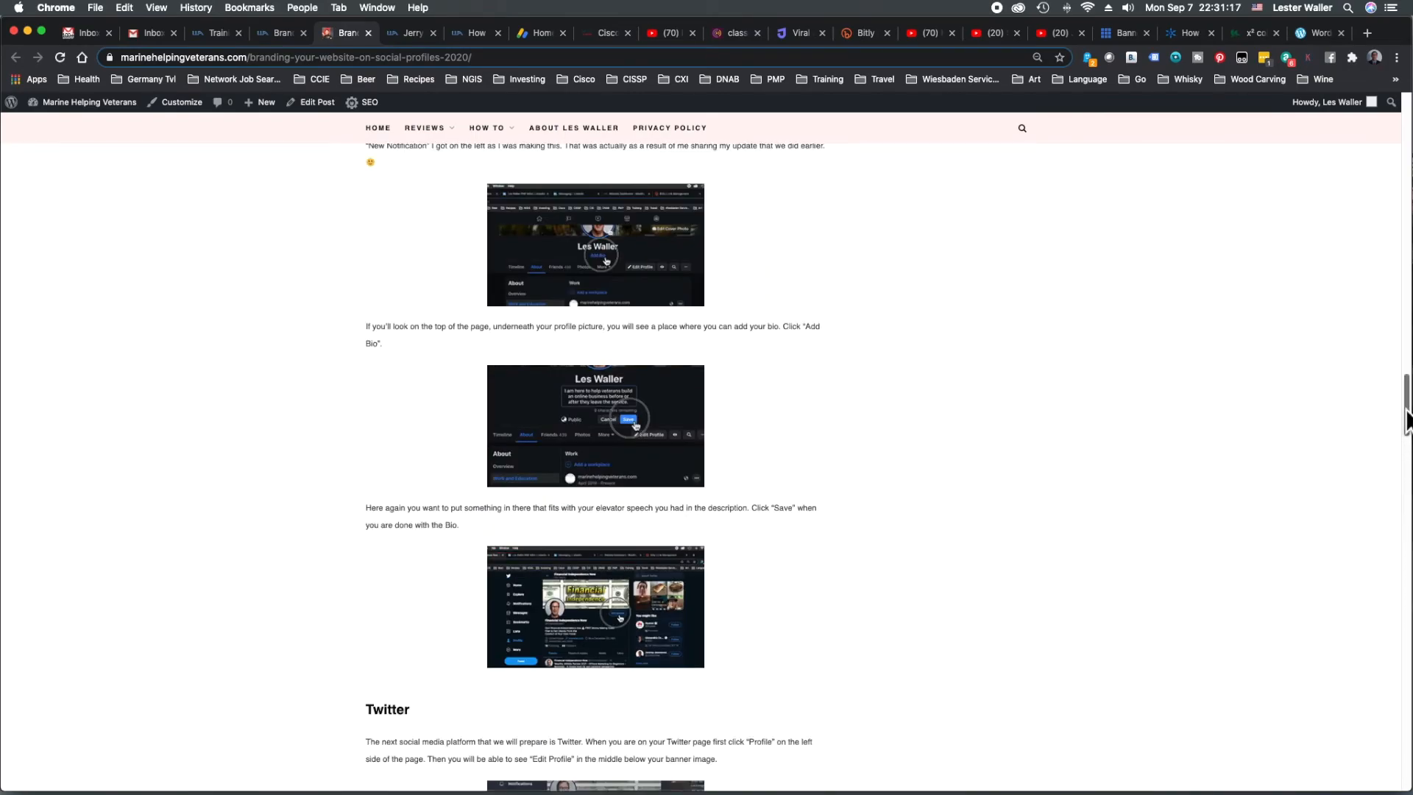
pyautogui.moveTo(1407, 420); pyautogui.dragTo(1404, 140)
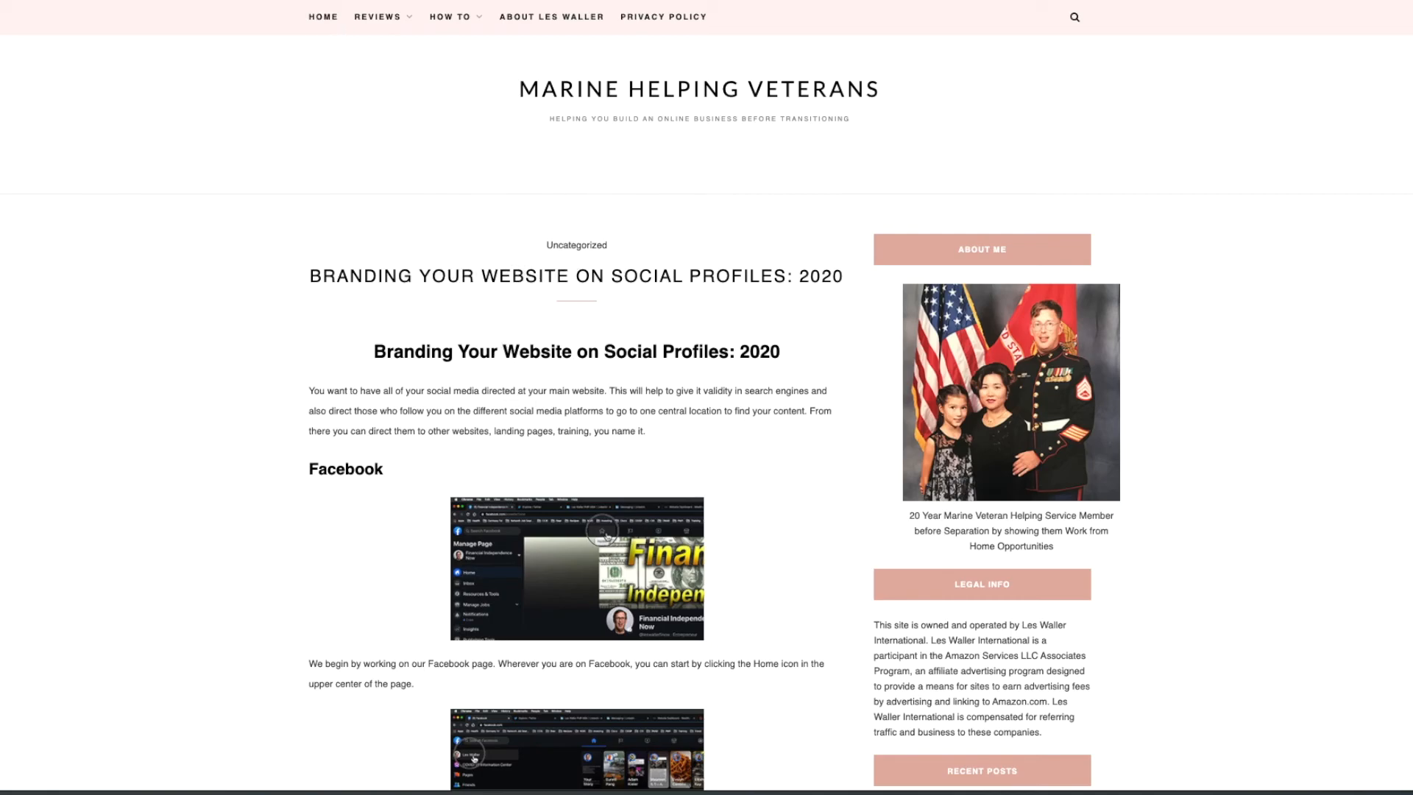
# - Open the published post for editing in WordPress from the Site Content editor and assign it the How to category
pyautogui.click(265, 2)
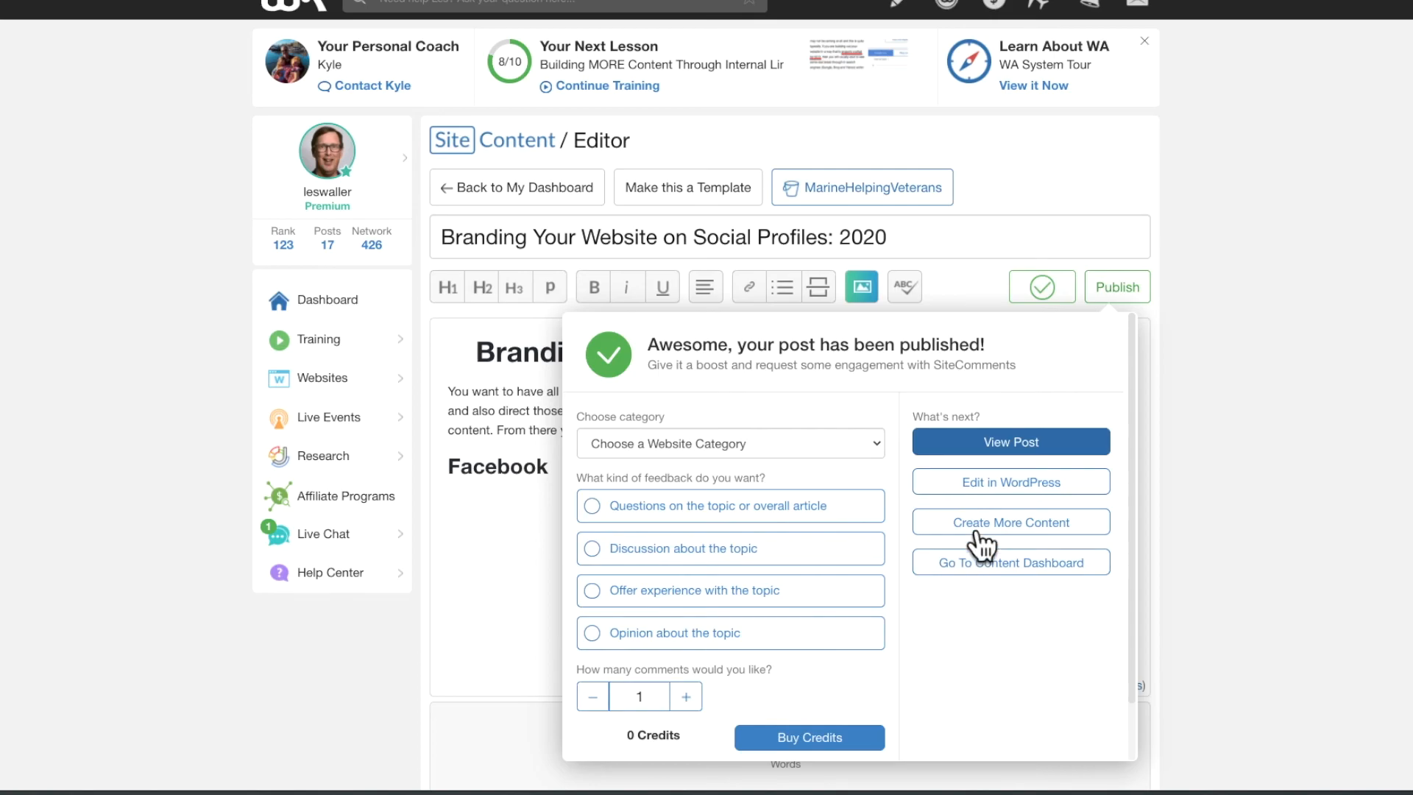
pyautogui.click(997, 491)
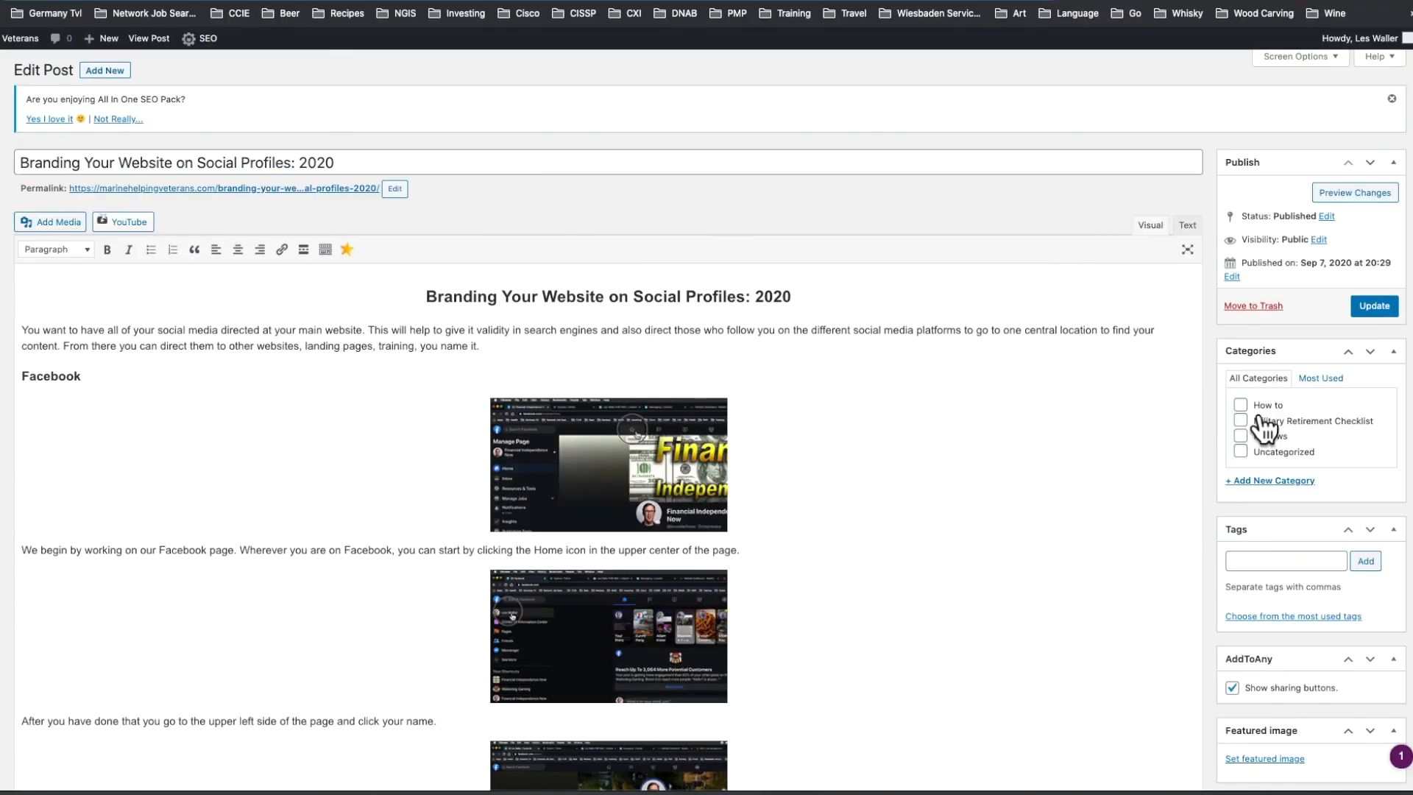
pyautogui.click(1242, 405)
pyautogui.scroll(-1, 1078, 498)
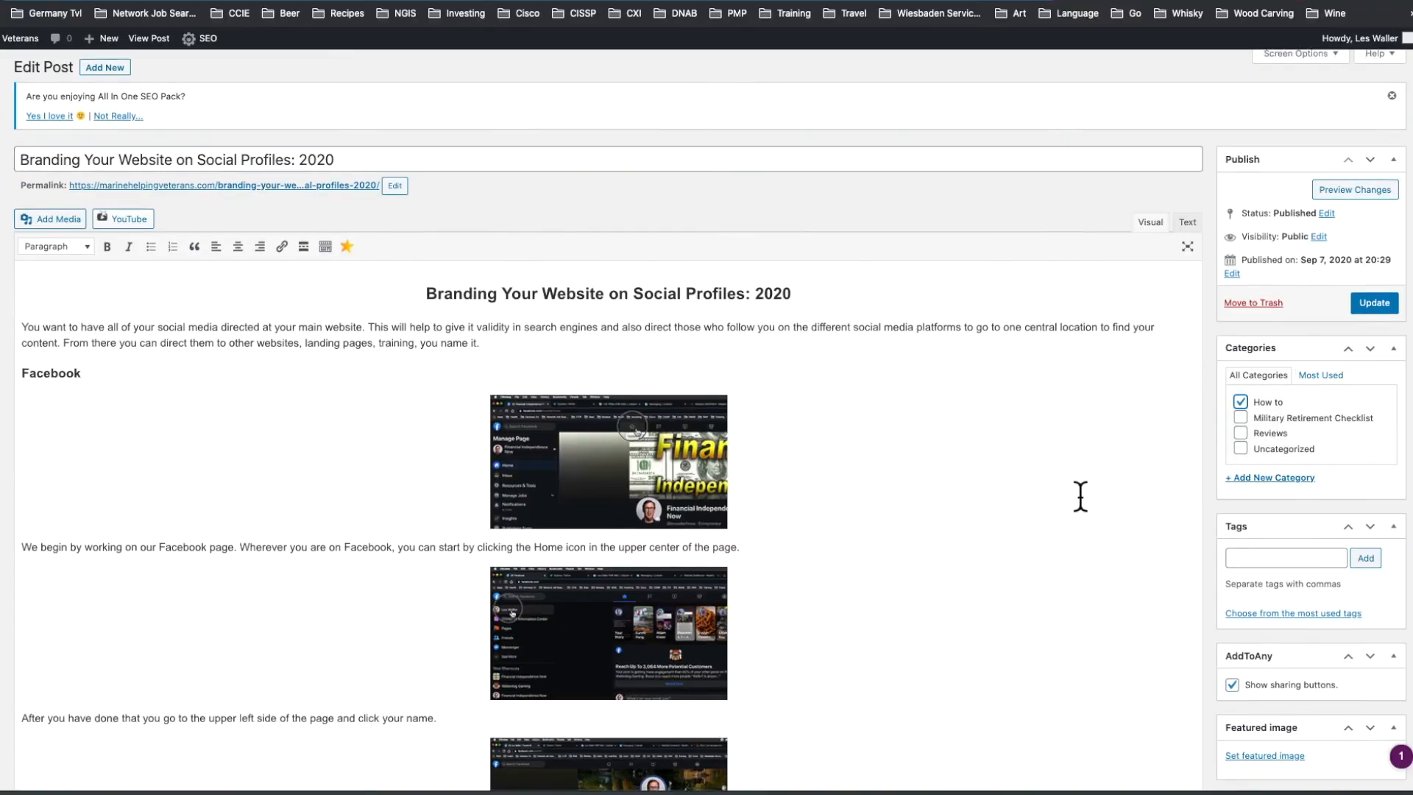
# - Paste the comma-separated tags, including facebook, twitter and linkedin, for the post
pyautogui.scroll(-2, 1075, 493)
pyautogui.click(1256, 482)
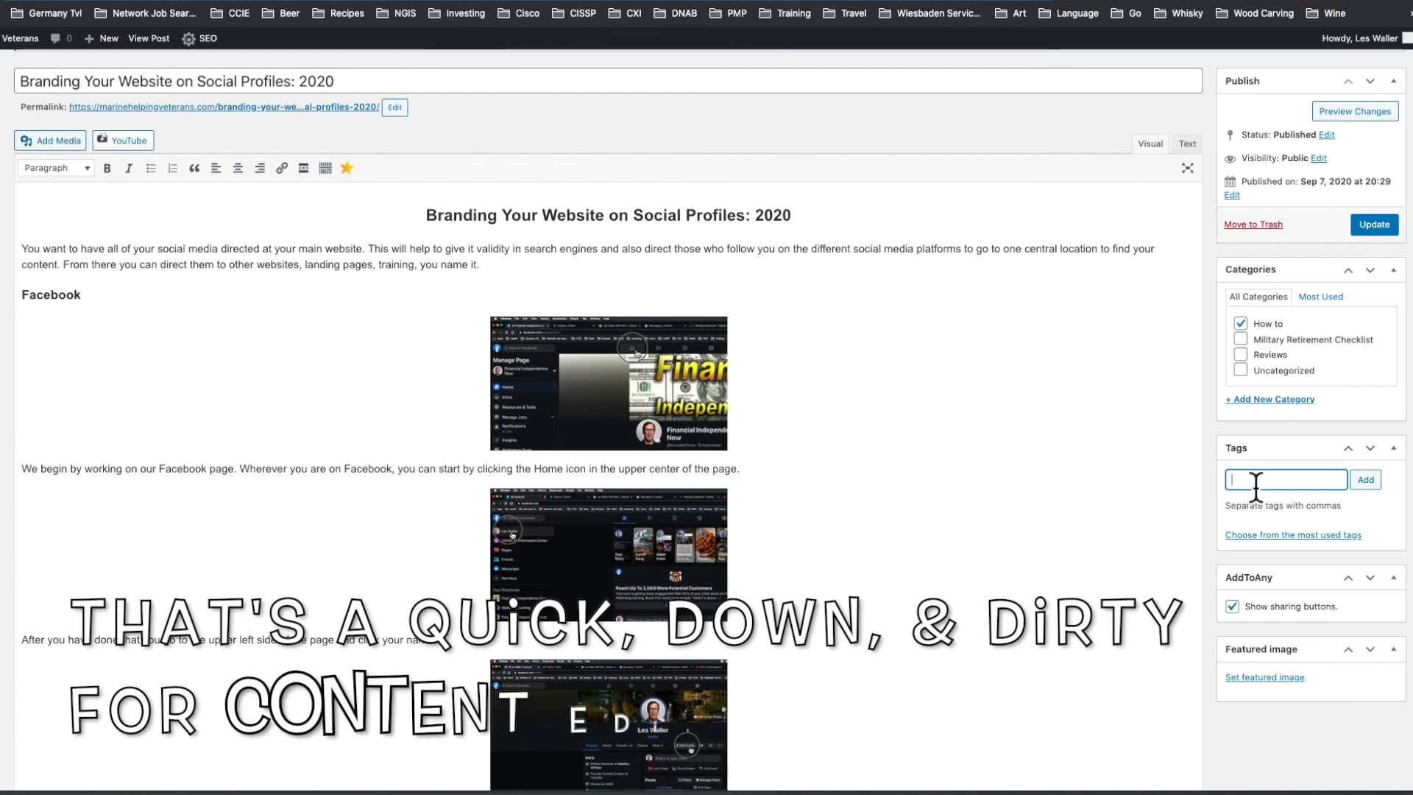
pyautogui.hotkey('ctrl', 'v')
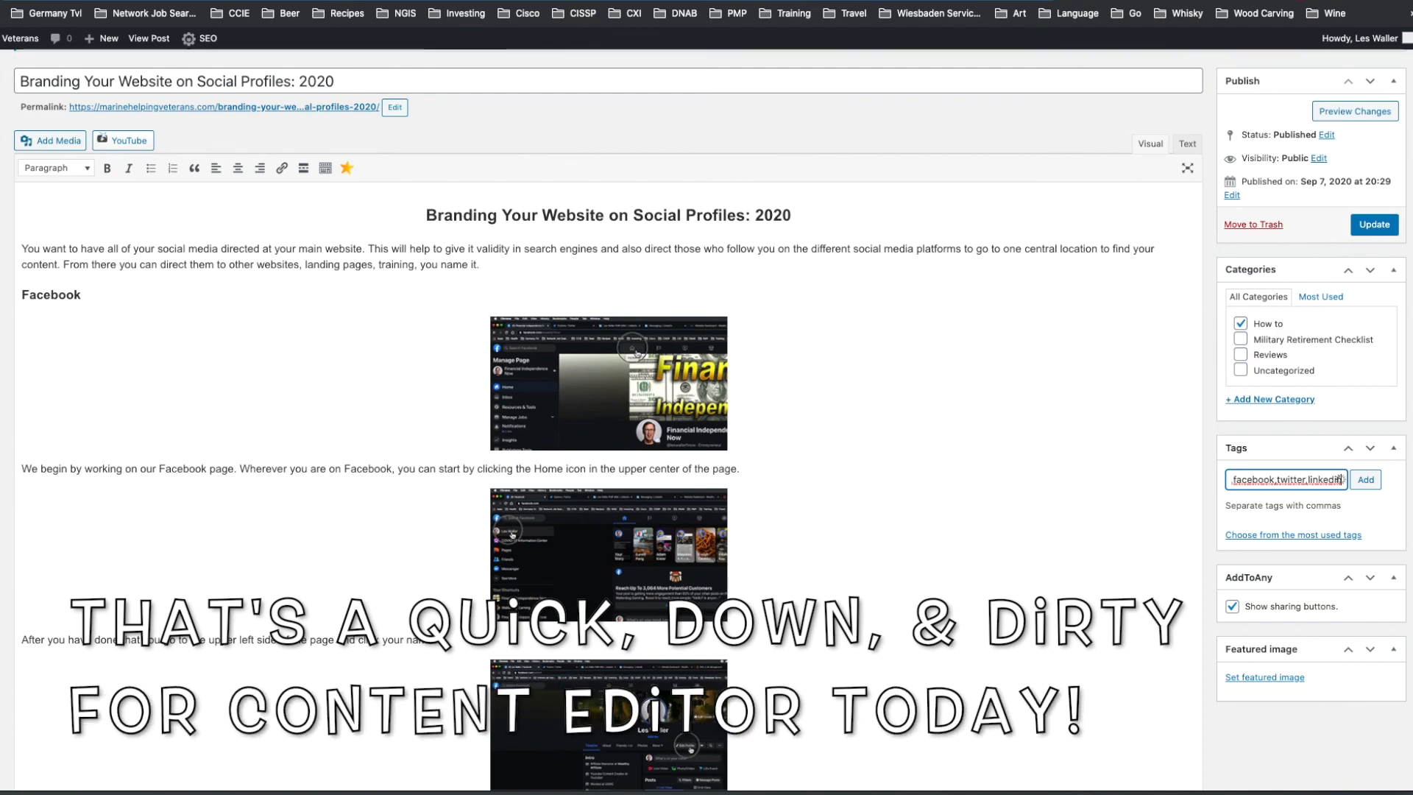